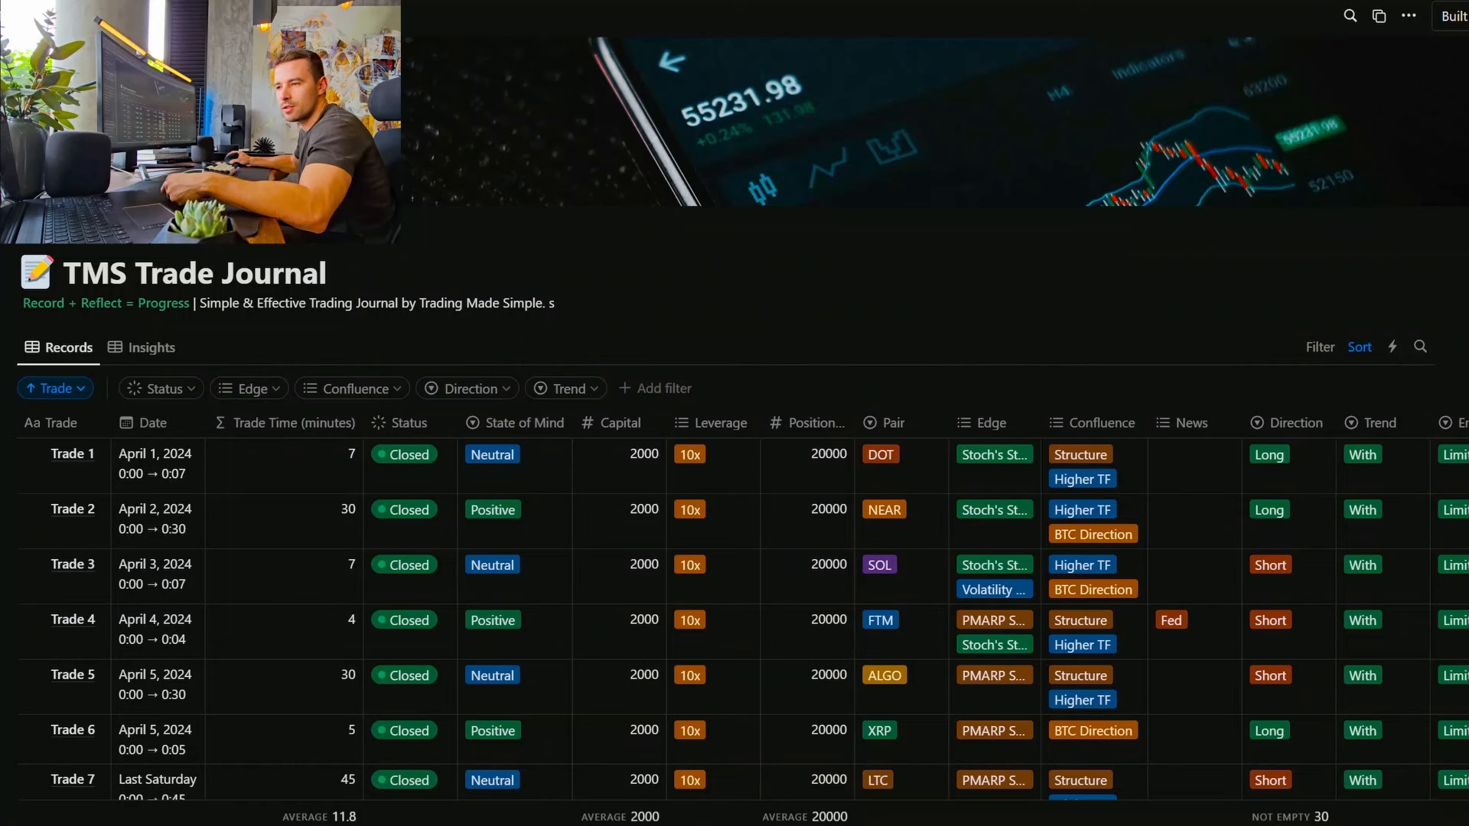
click(620, 463)
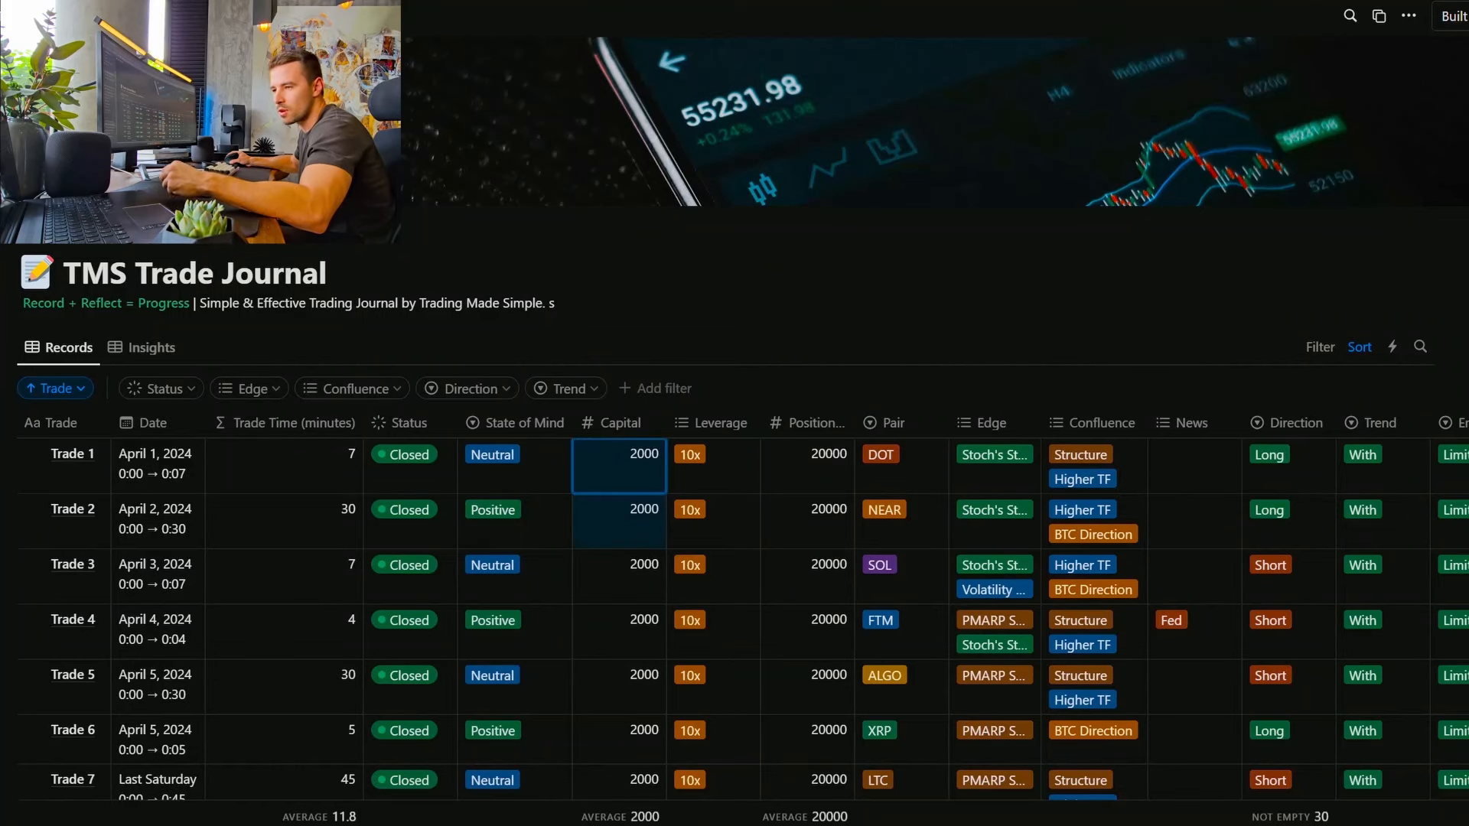
key(Escape)
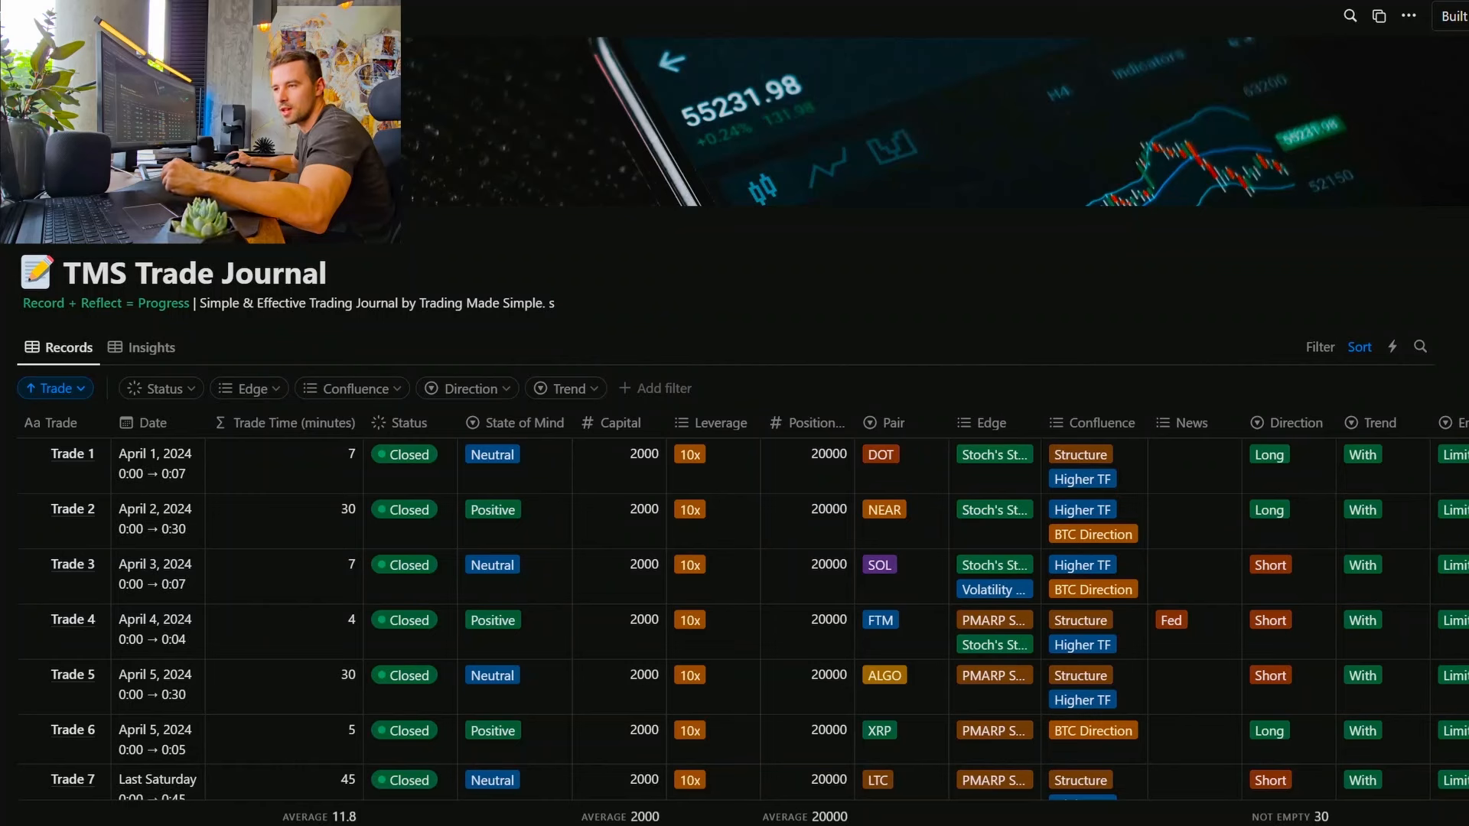
drag(618, 474, 618, 514)
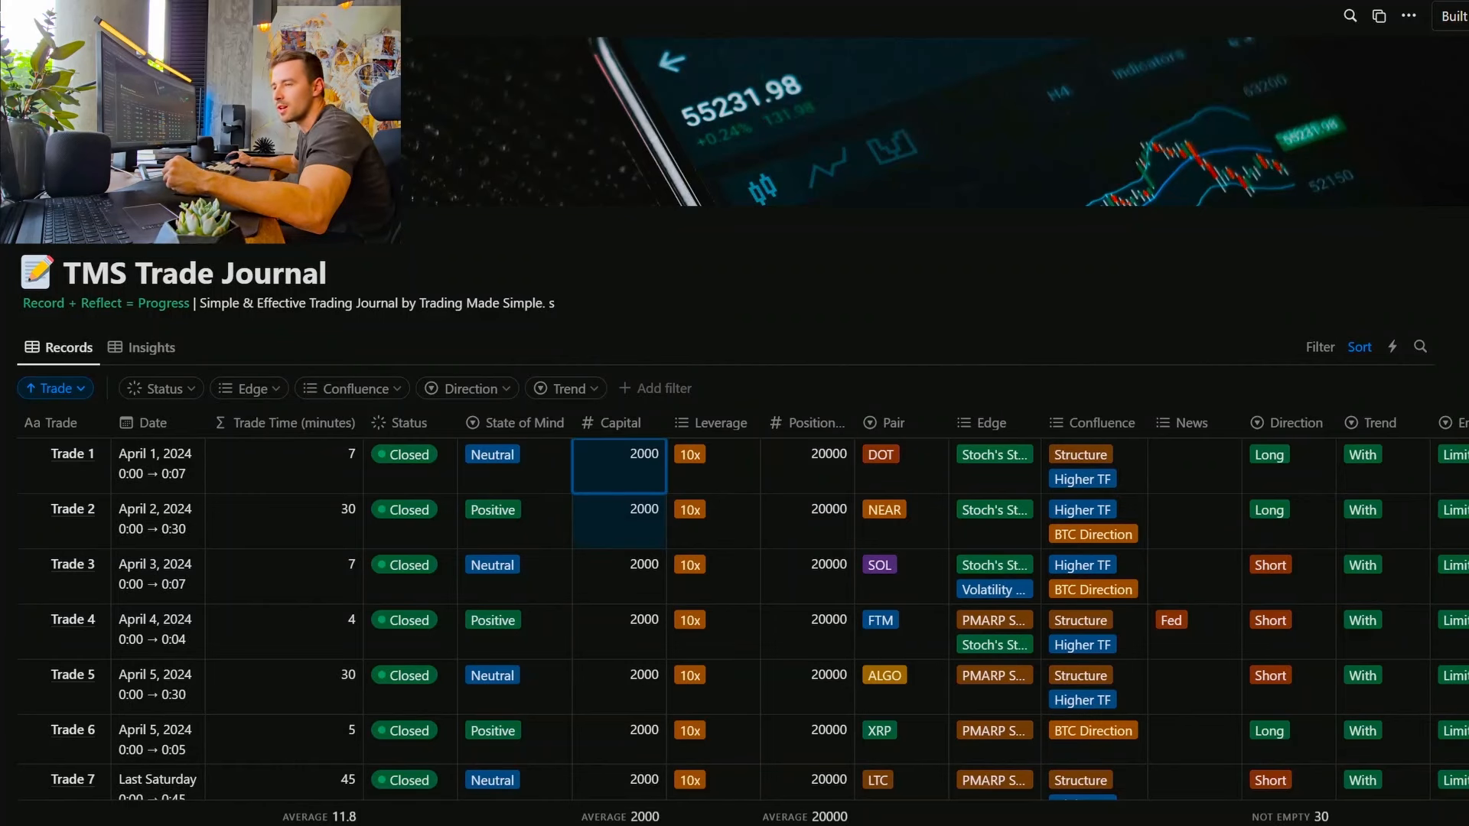
key(Escape)
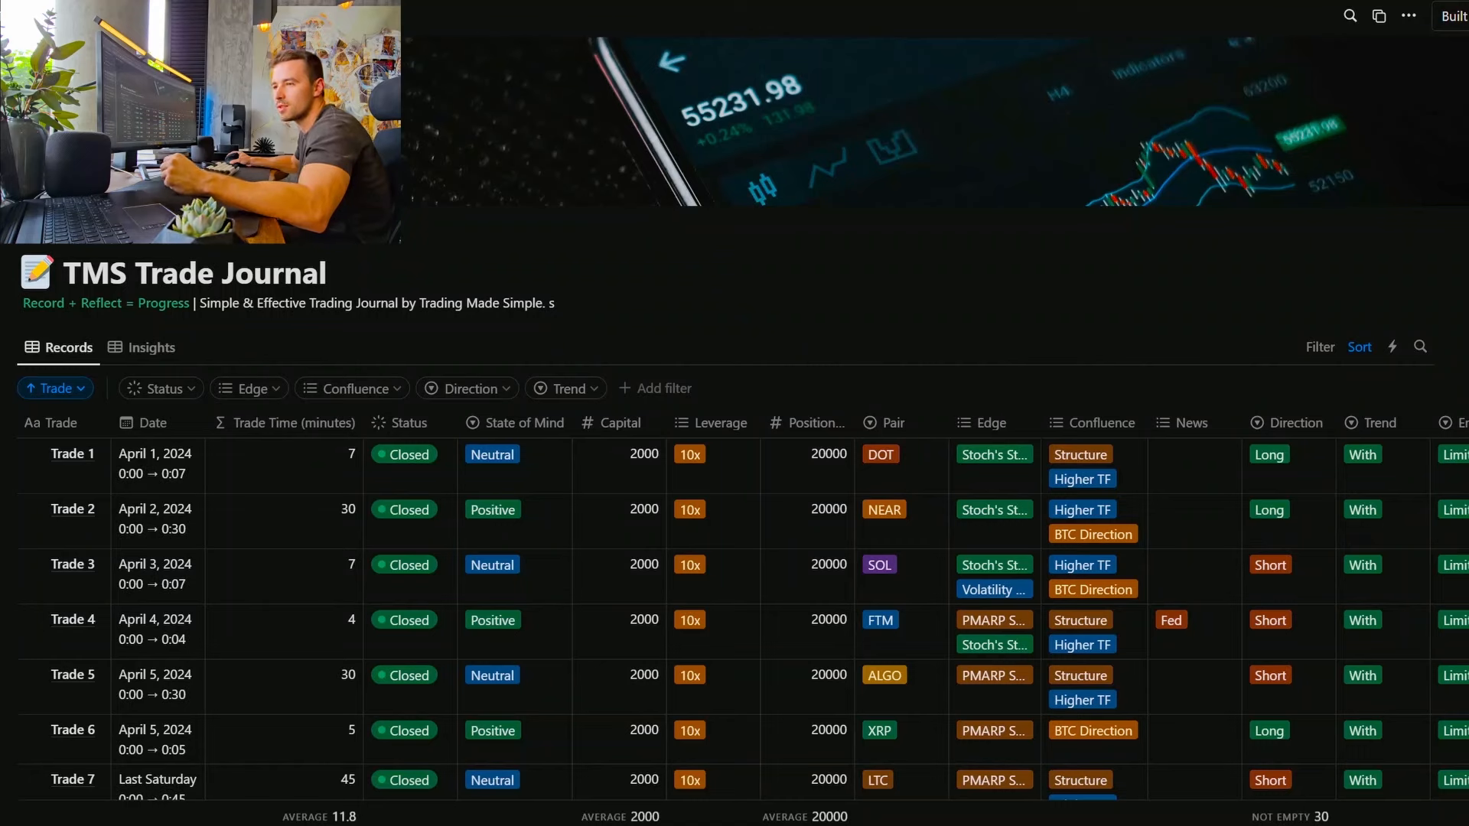
right_click(842, 459)
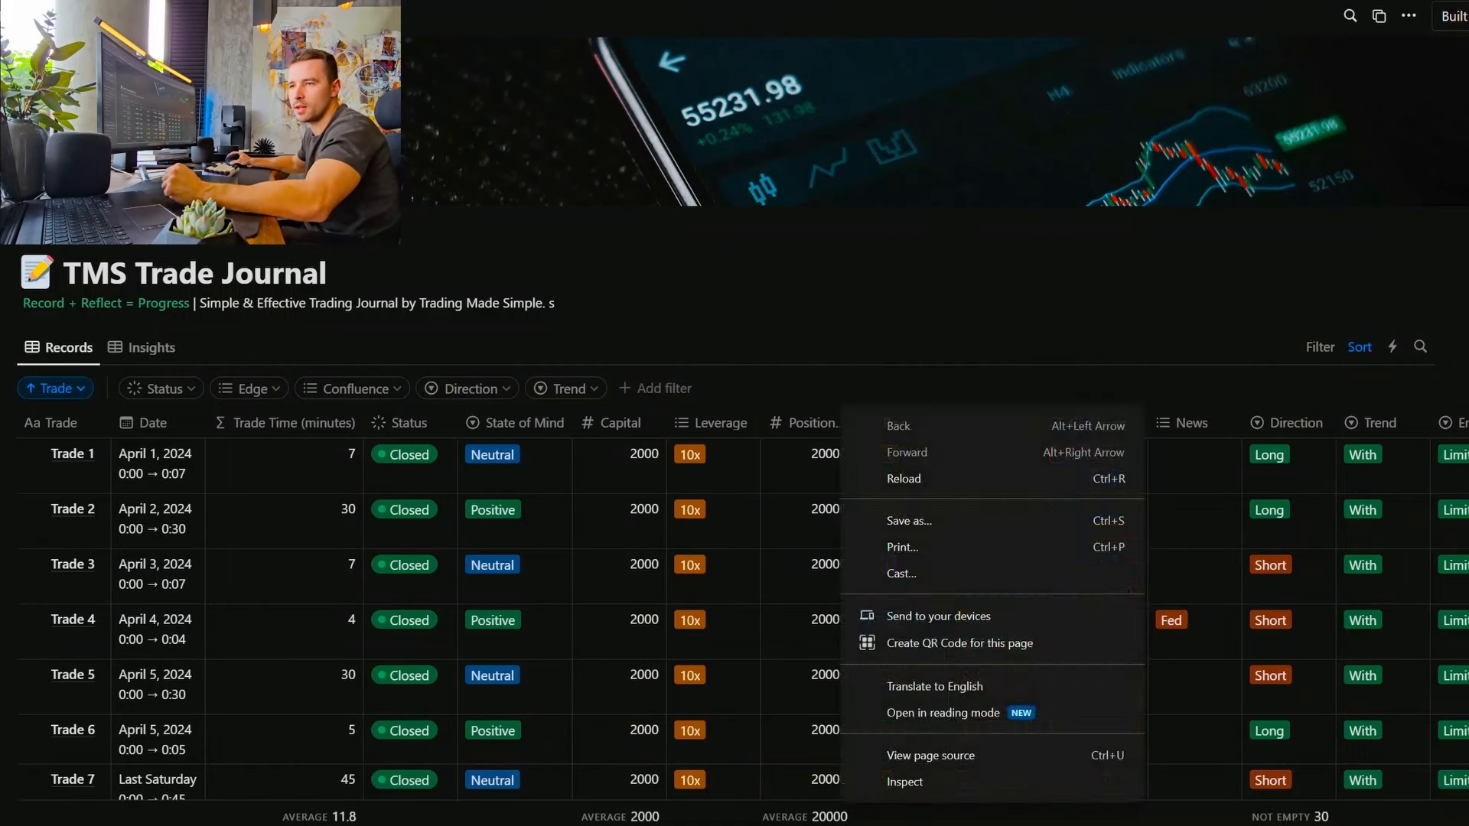
key(Escape)
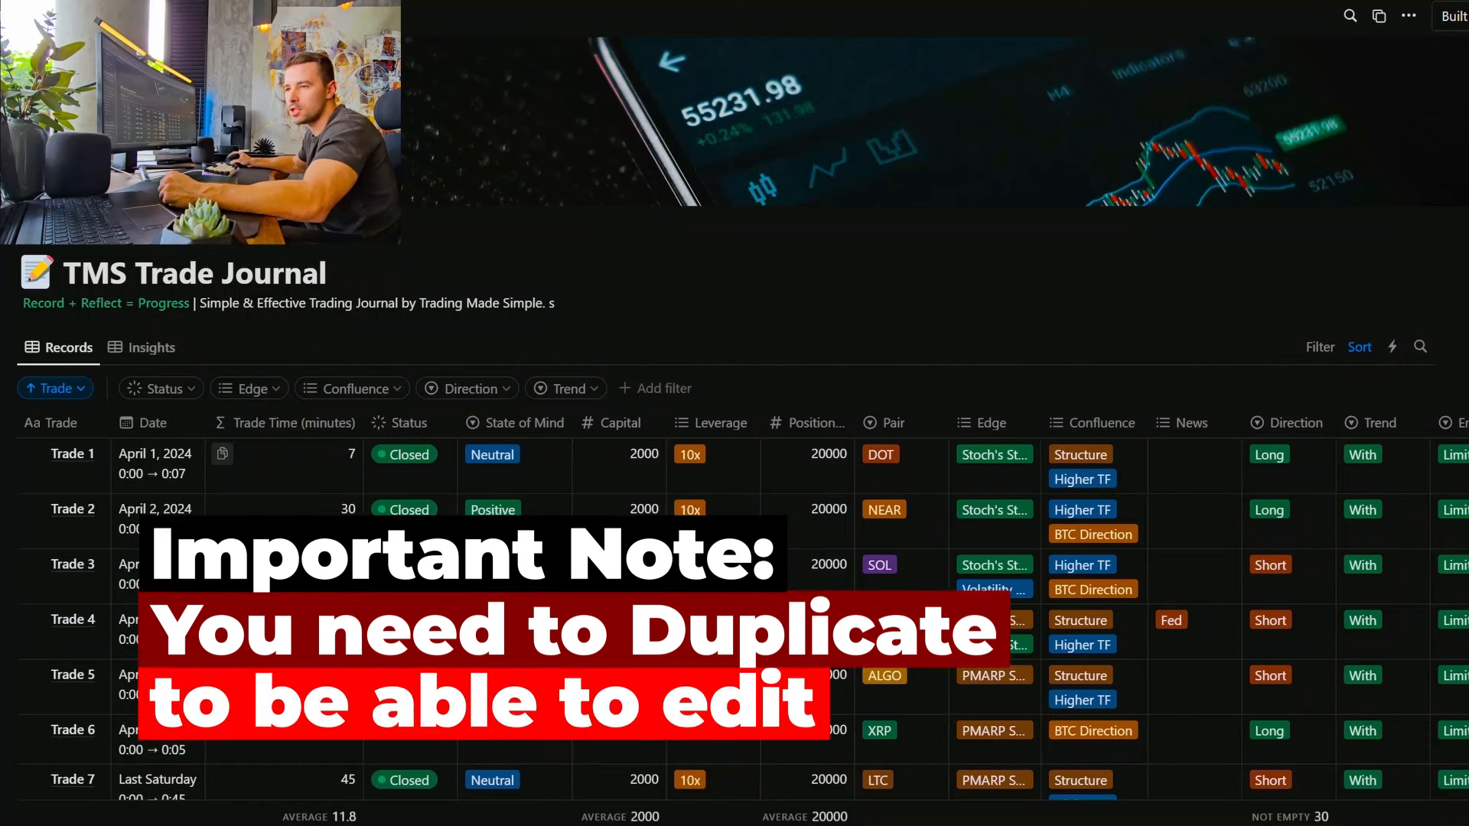
Step: Check the State of Mind options available for Trade 1 in the Trade Journal March page
click(619, 467)
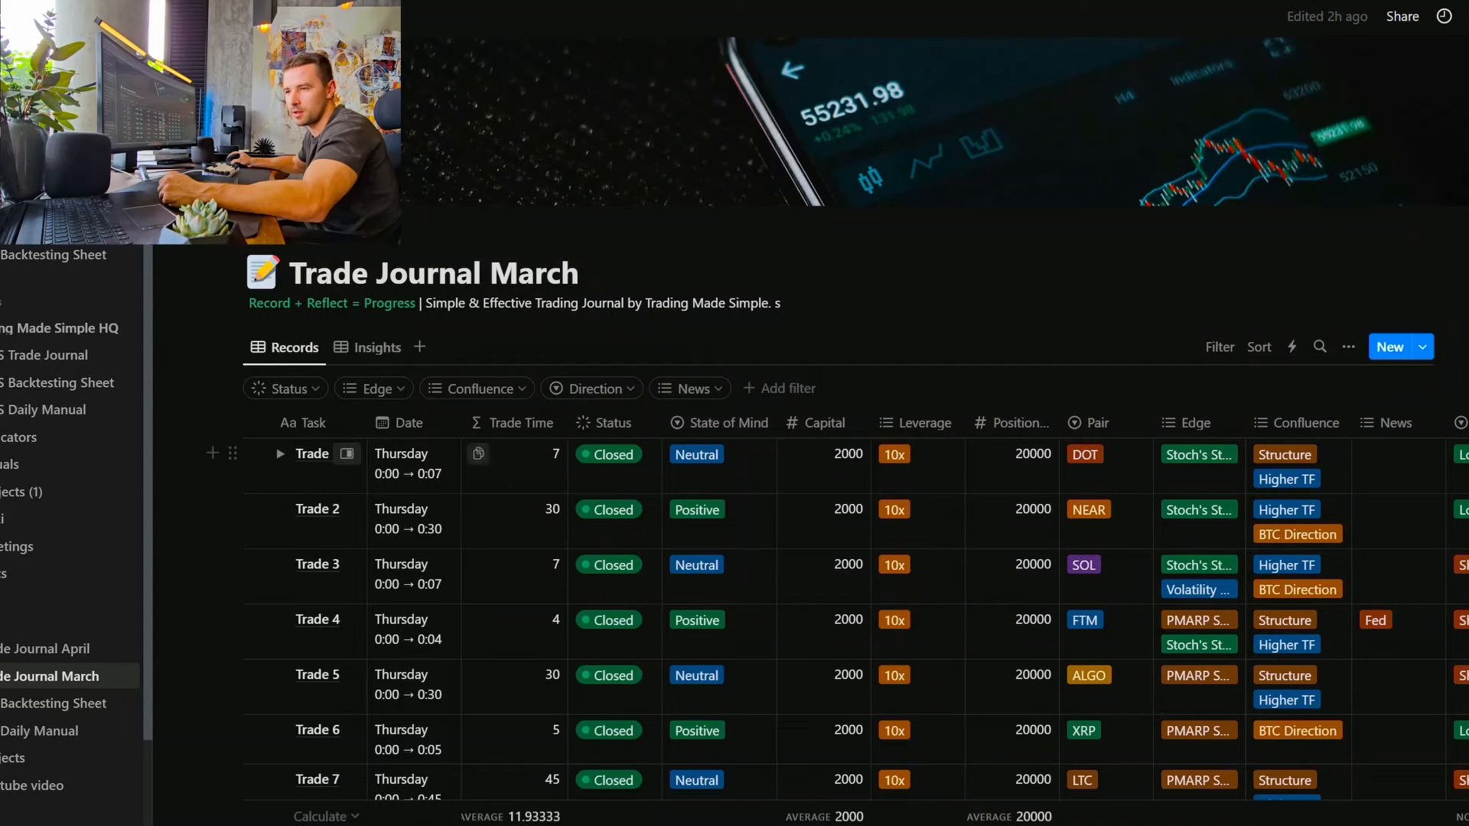
click(734, 466)
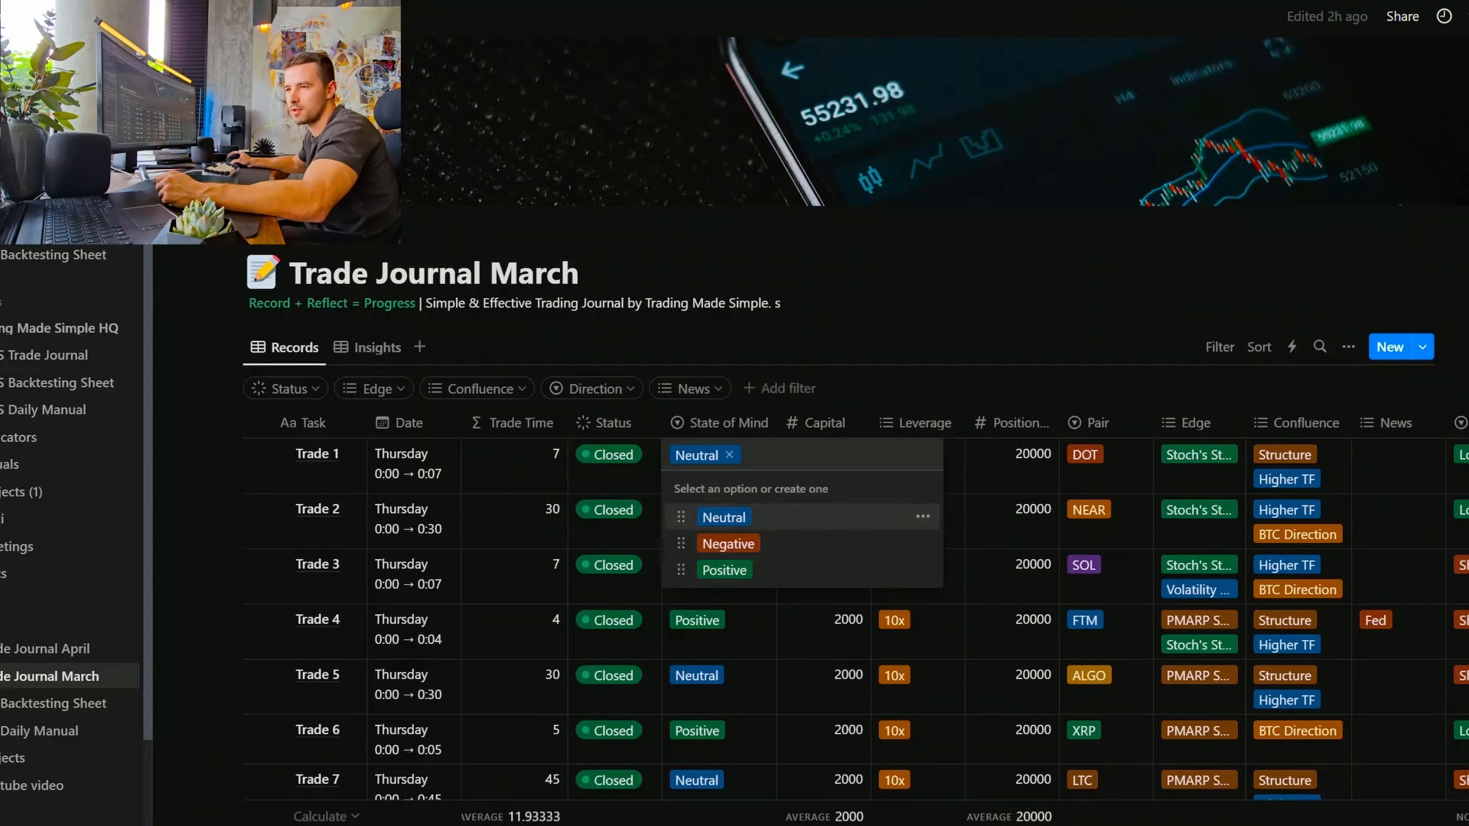
key(Escape)
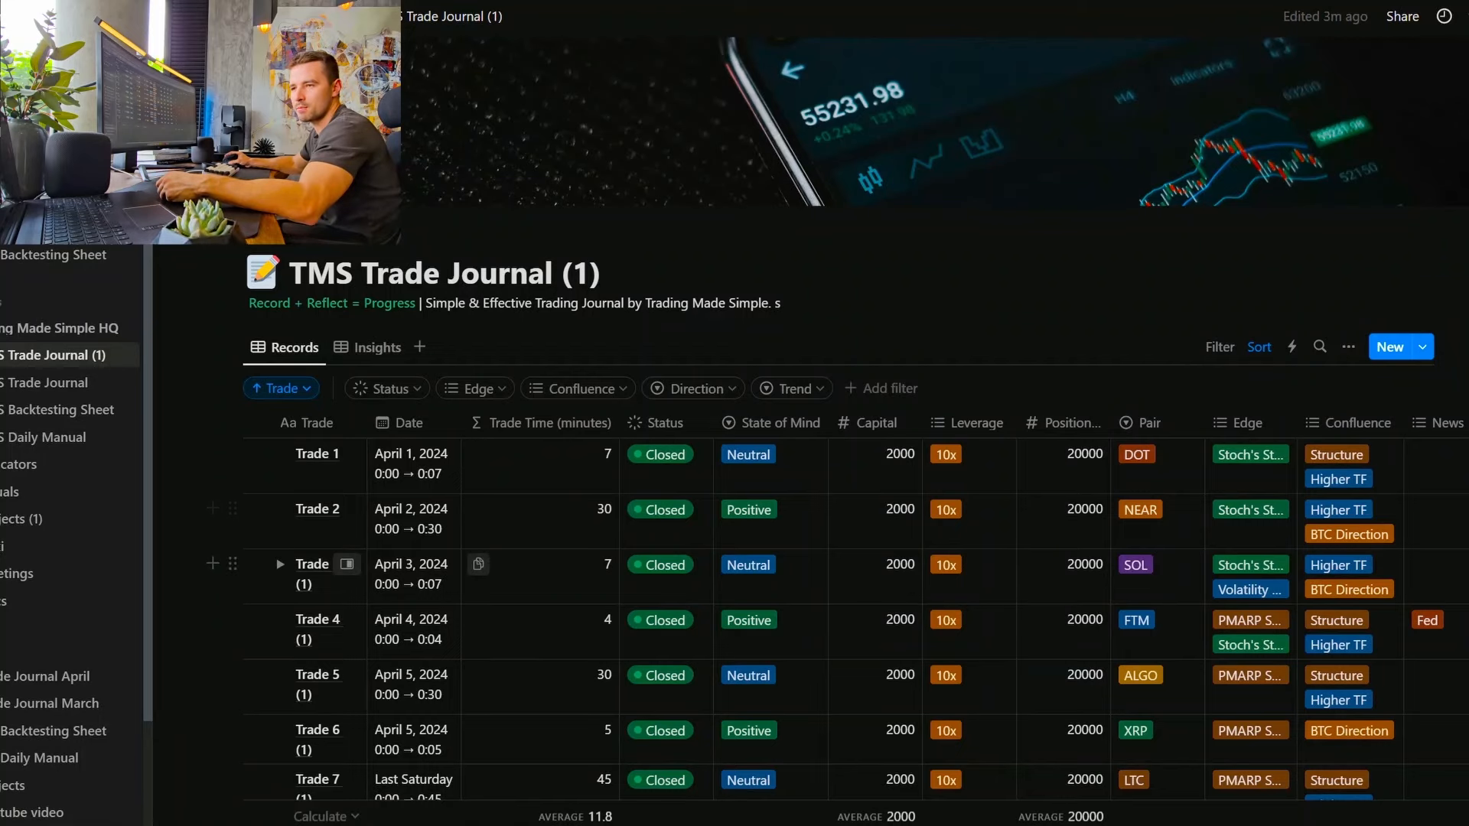
Step: Review the sample trades across all columns of the Records view in TMS Trade Journal (1), and check its Insights view
scroll(345, 566, down, 3)
scroll(344, 566, down, 20)
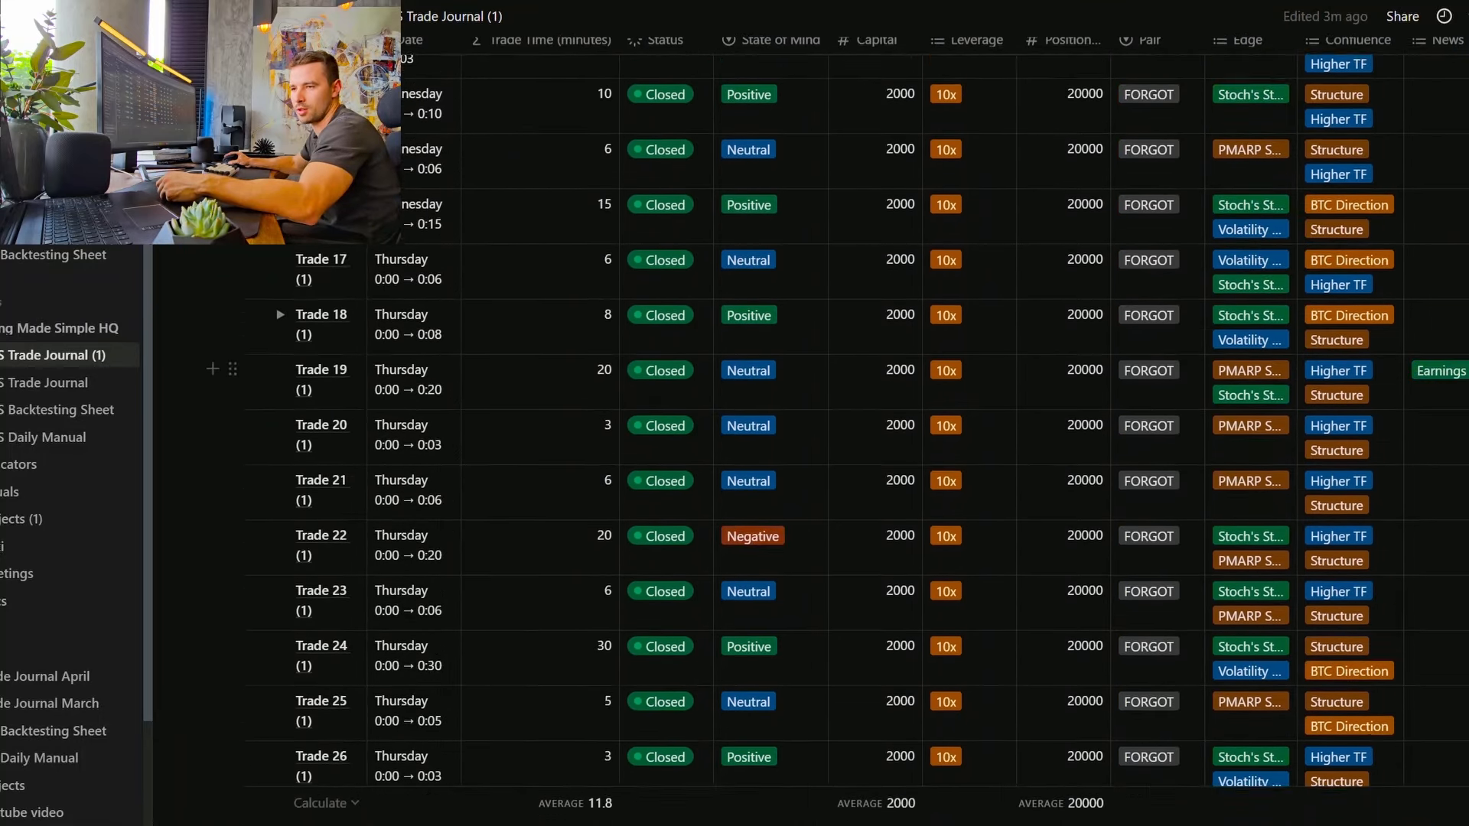
scroll(857, 436, up, 13)
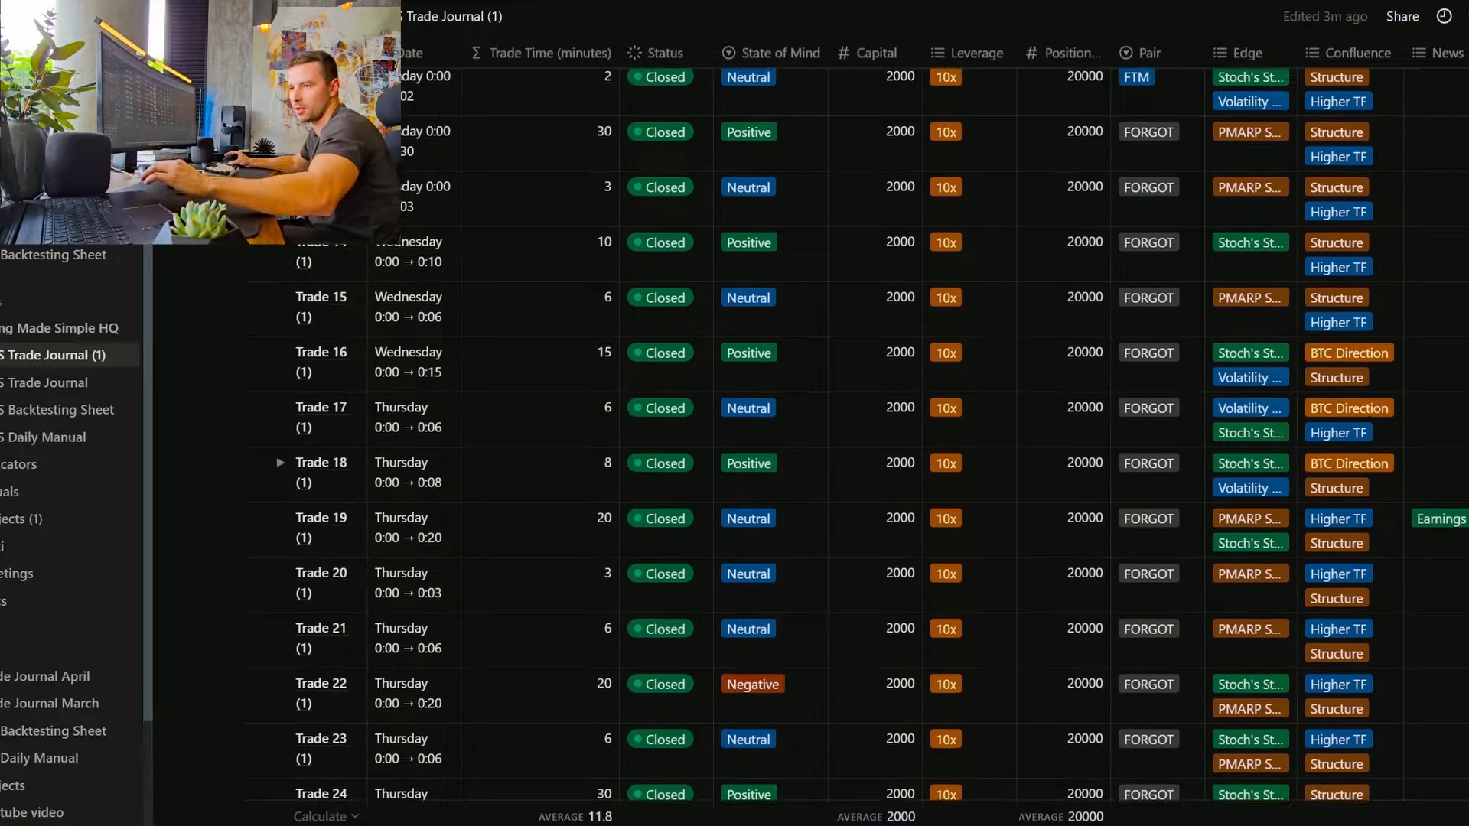
scroll(803, 432, right, 10)
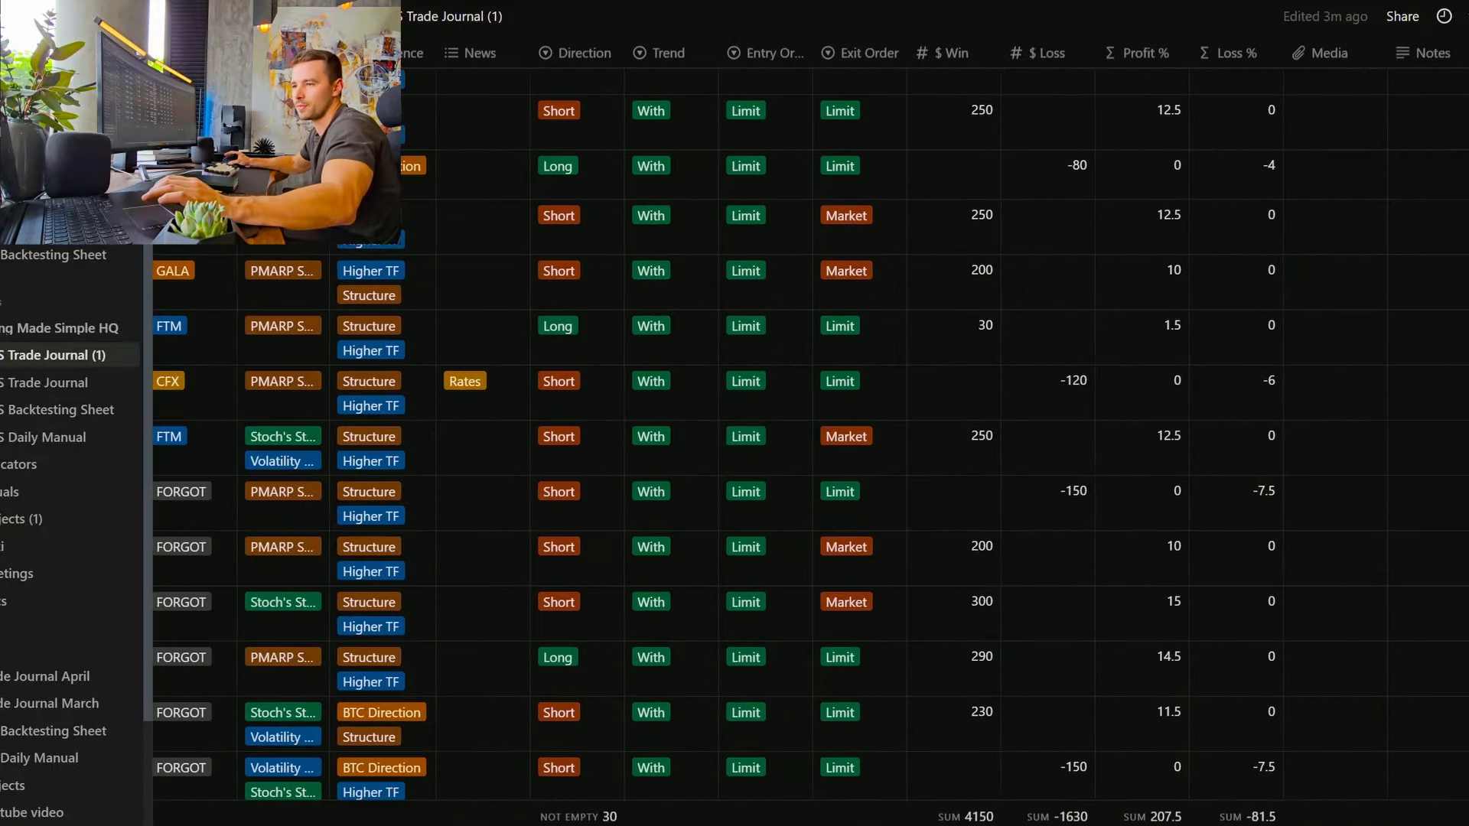
scroll(803, 432, down, 8)
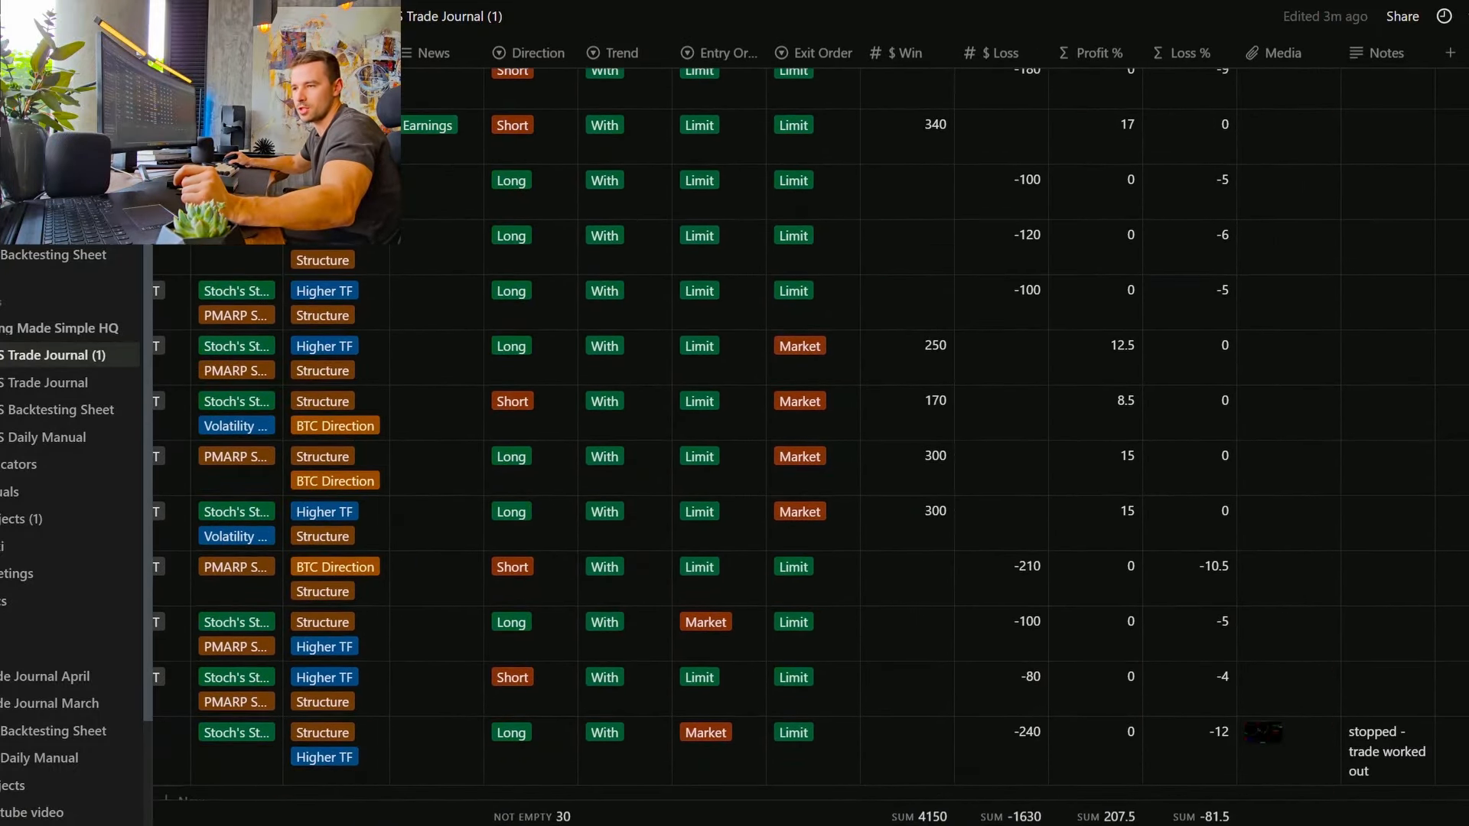
scroll(803, 432, down, 3)
scroll(803, 433, up, 15)
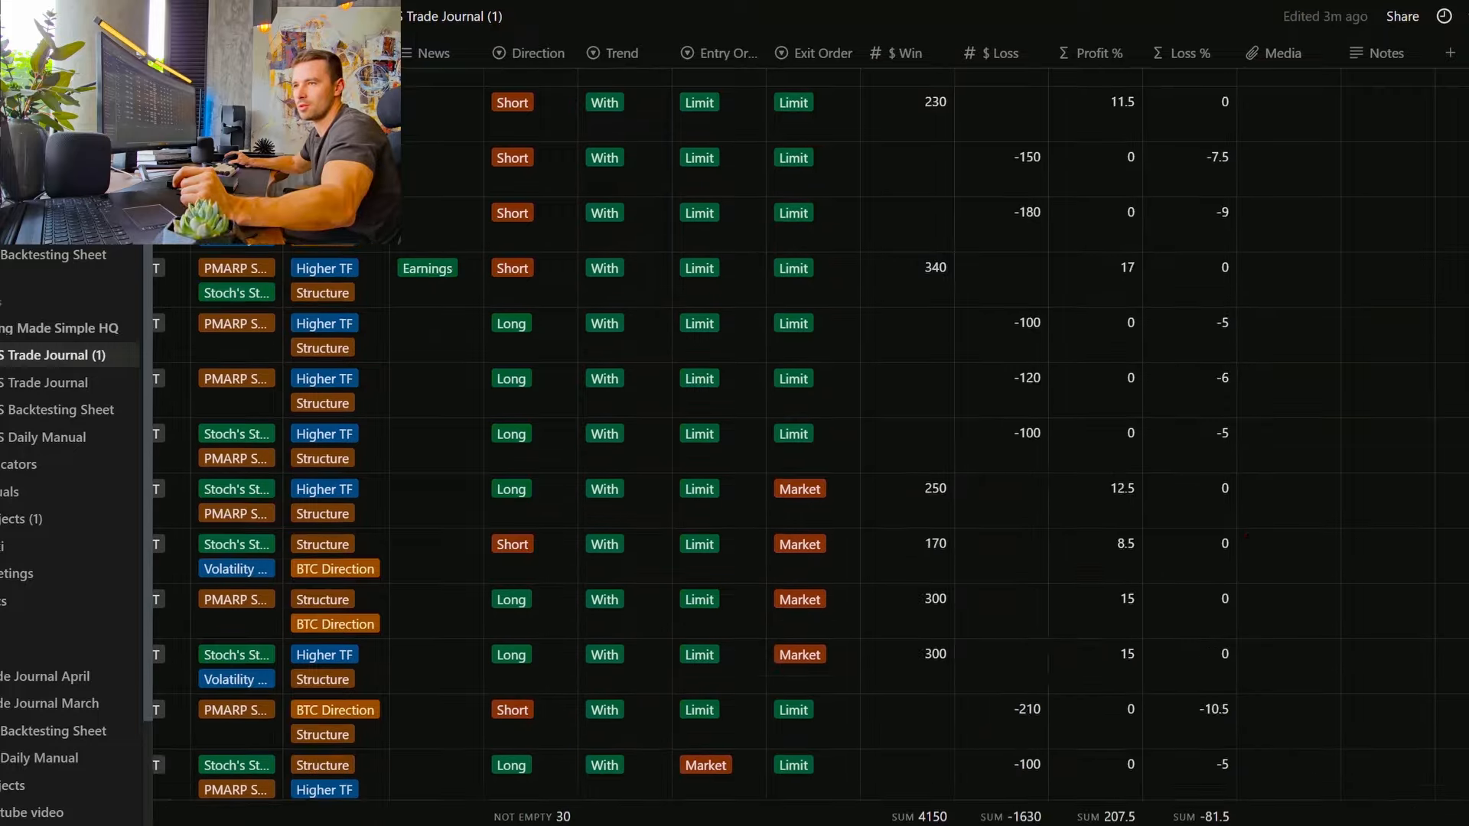
scroll(803, 432, up, 6)
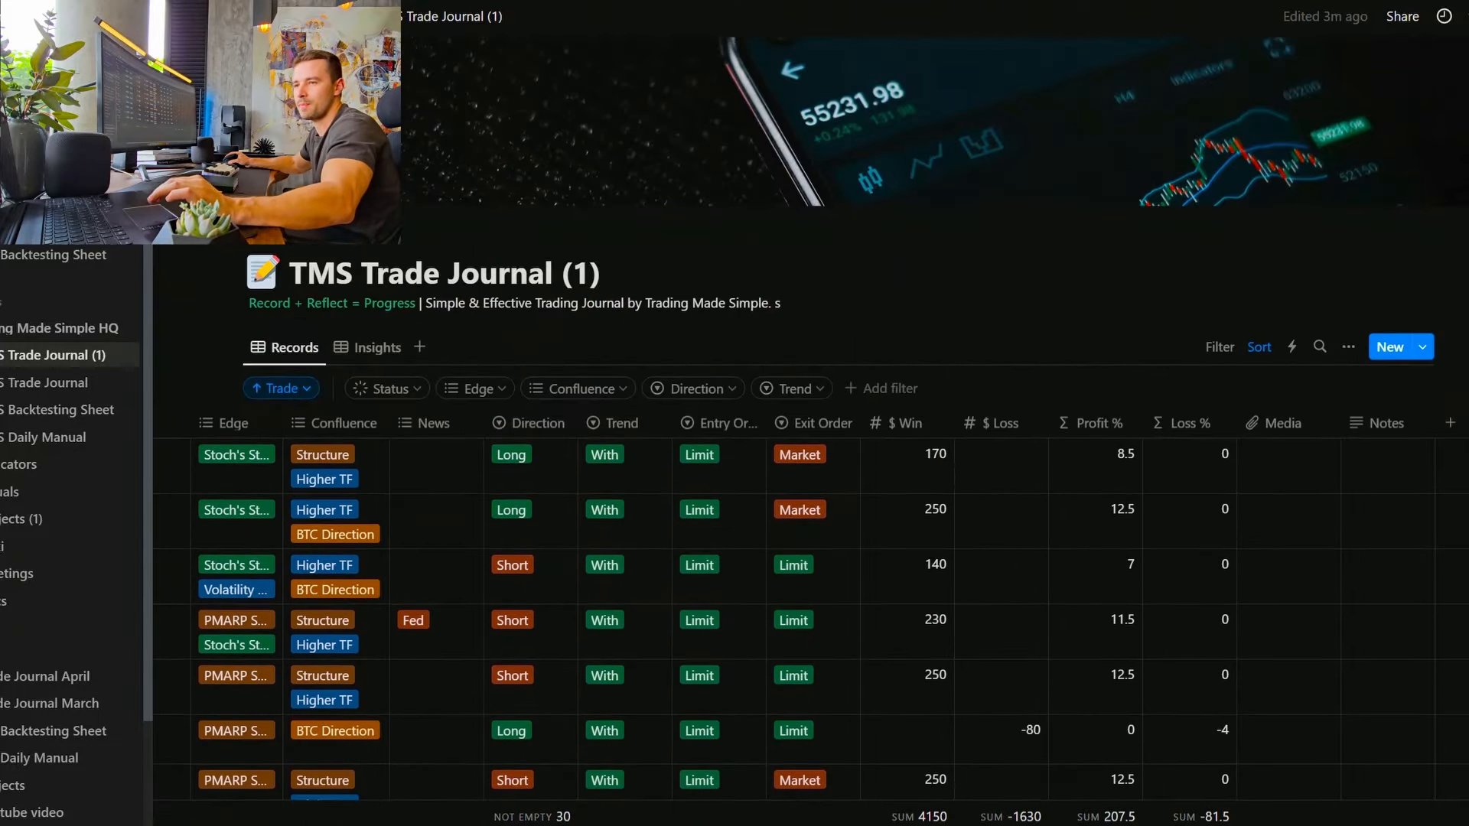
scroll(397, 459, left, 10)
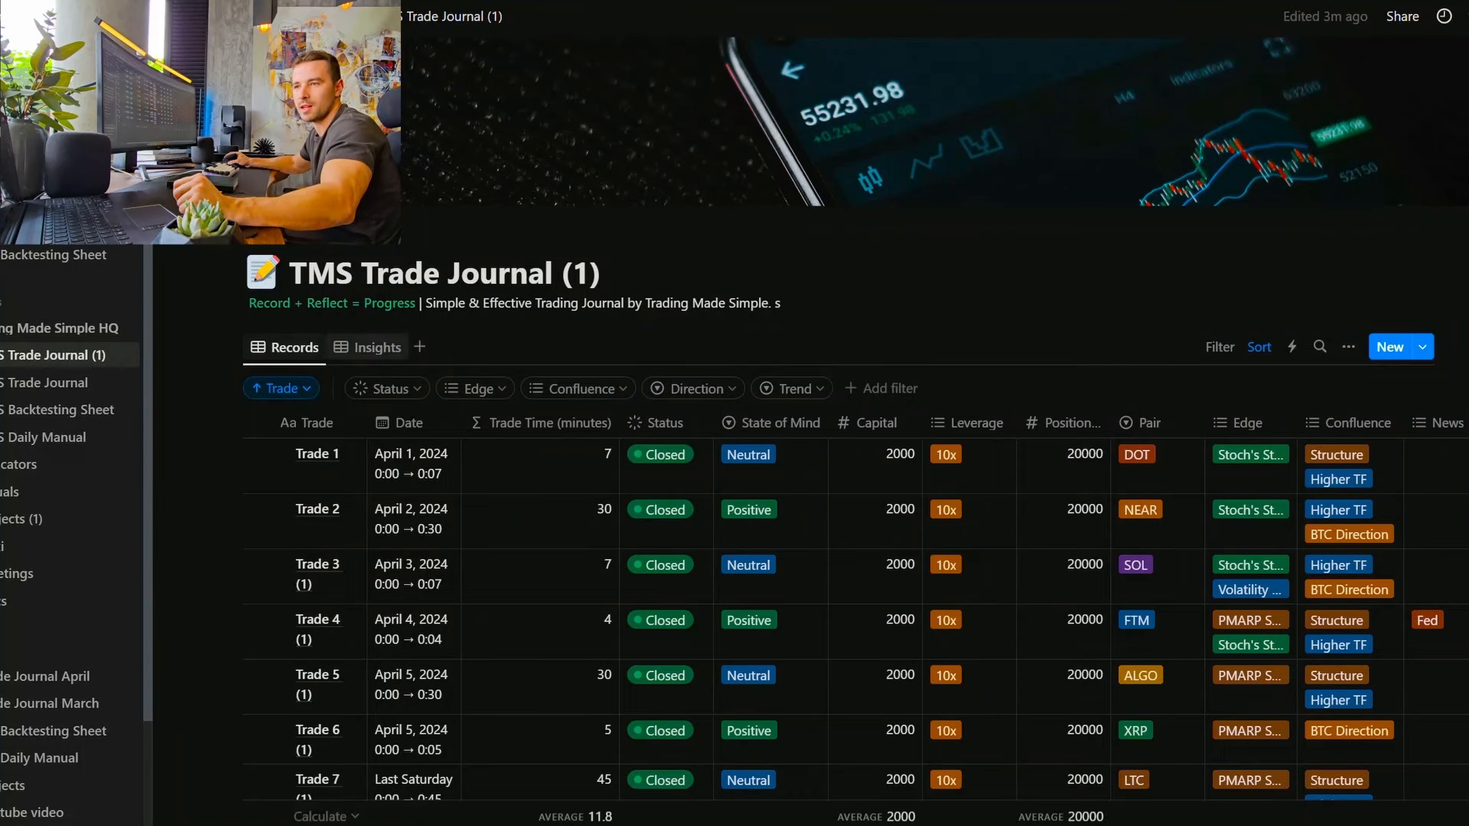
click(368, 347)
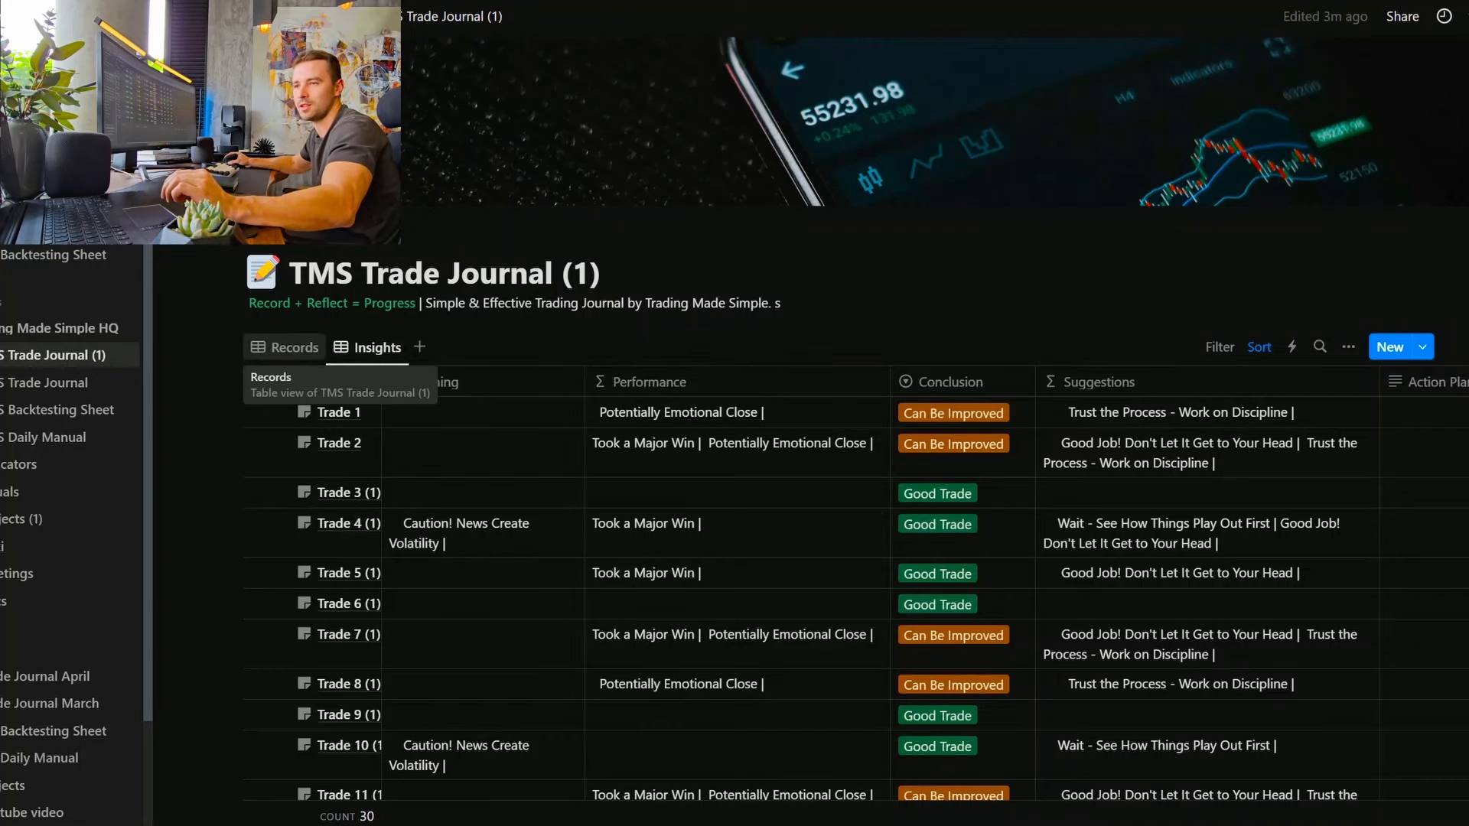
click(285, 347)
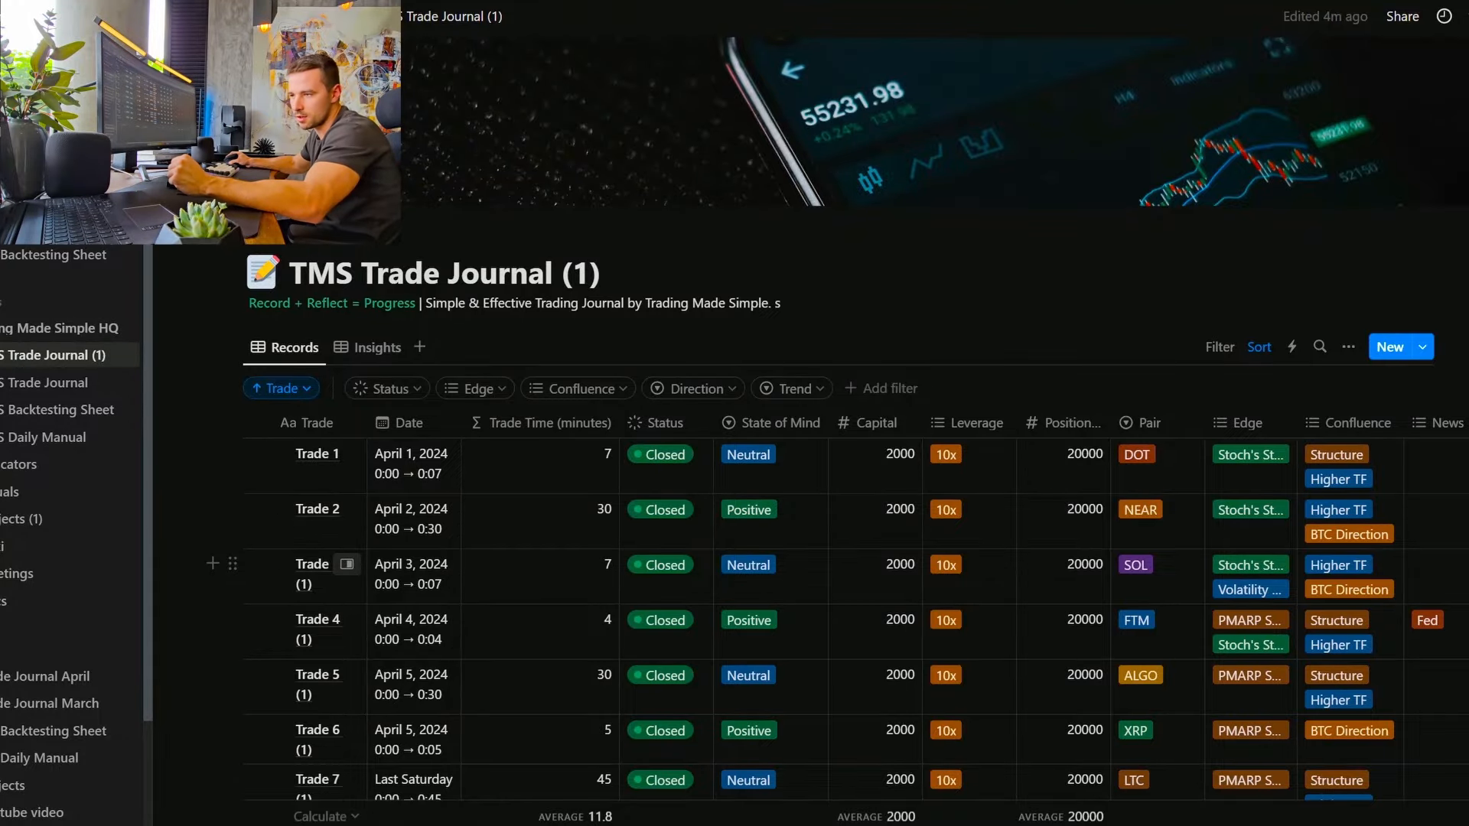
Step: Delete all sample trades from Trade 3 to the last row, keeping only Trade 1 and Trade 2
drag(186, 581, 1170, 650)
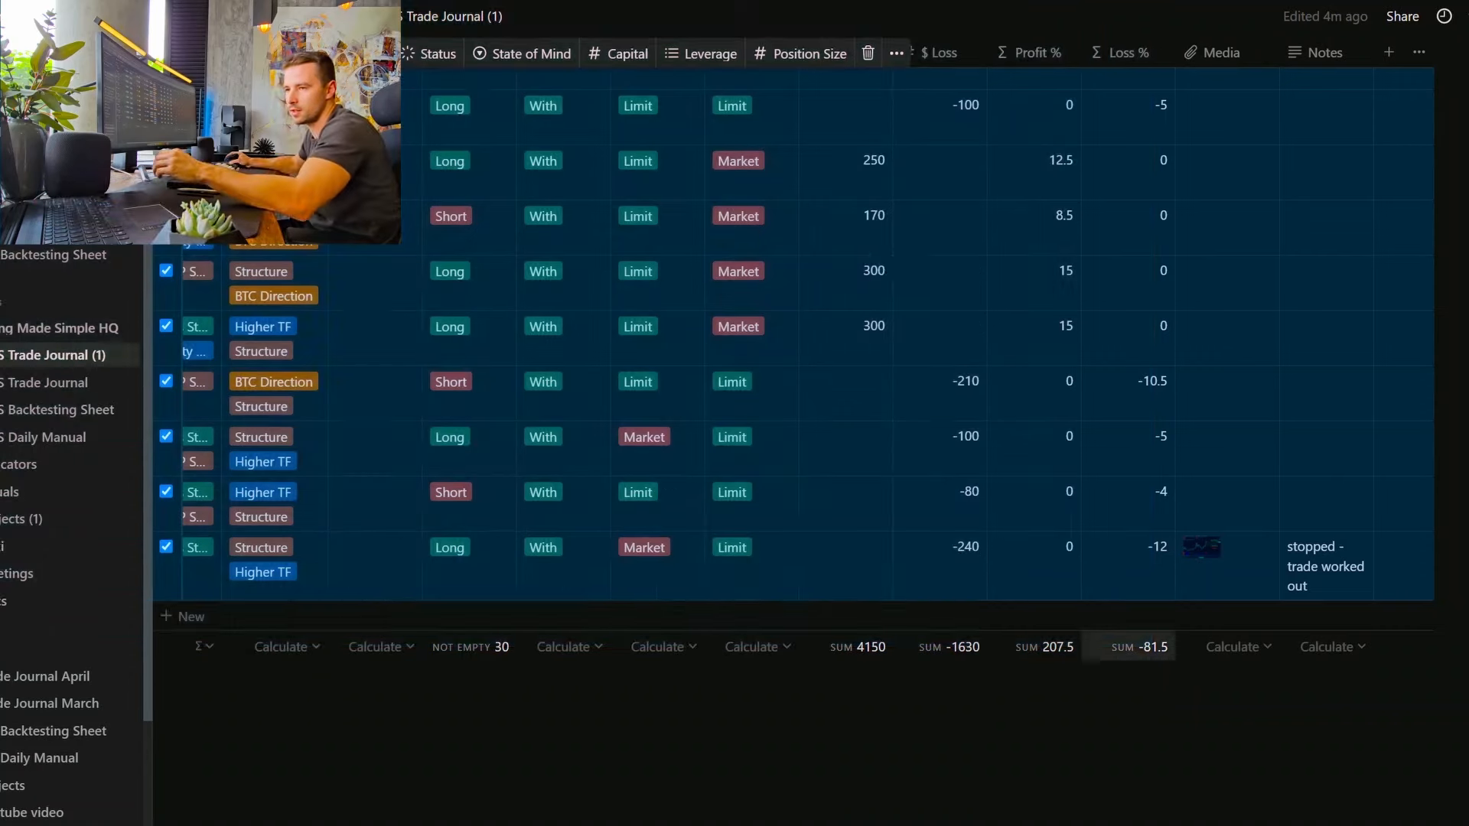
key(Delete)
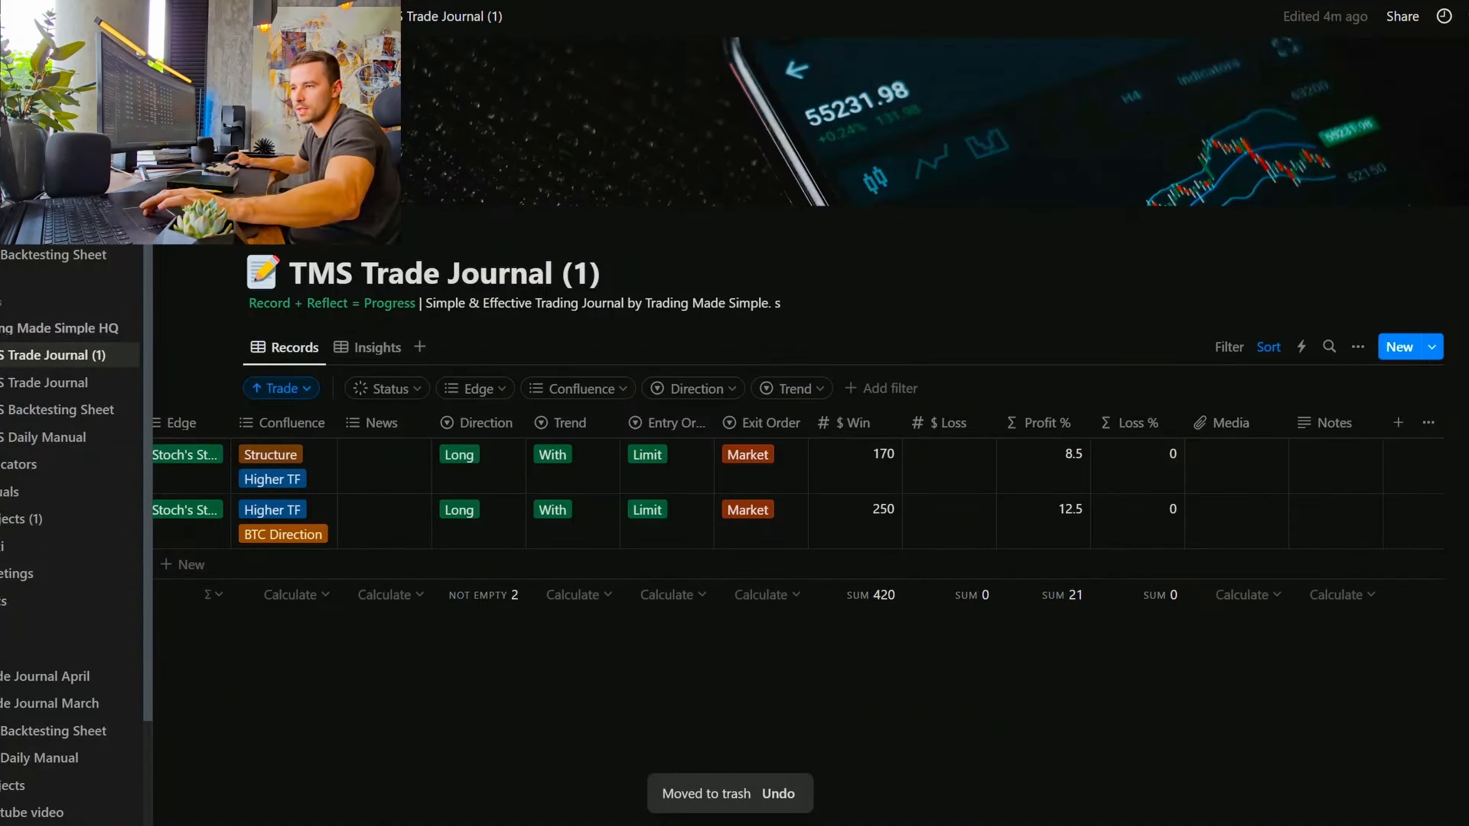
scroll(688, 595, left, 14)
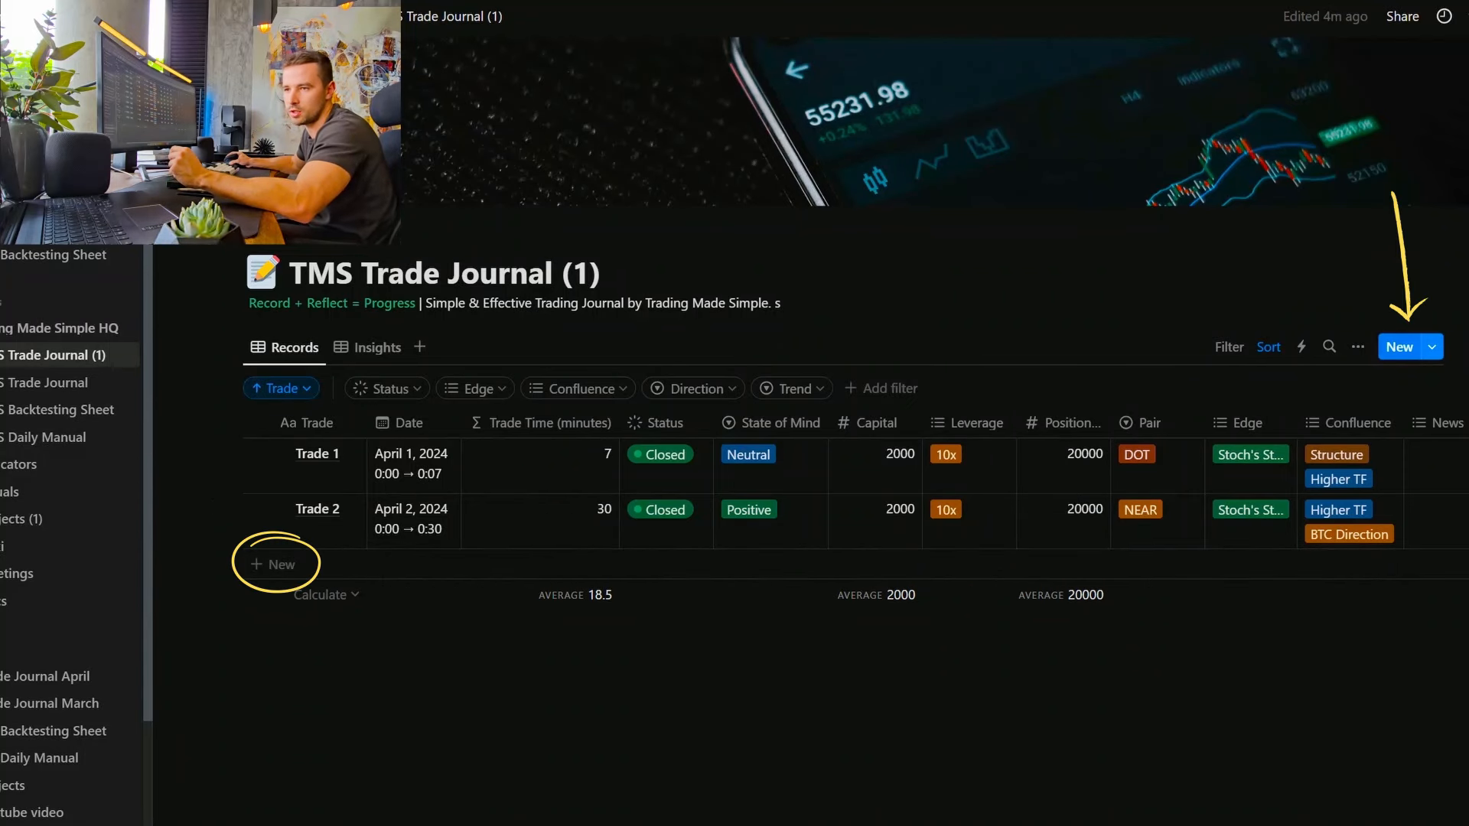
Step: Add a new trade record to the journal and name it 3
click(274, 565)
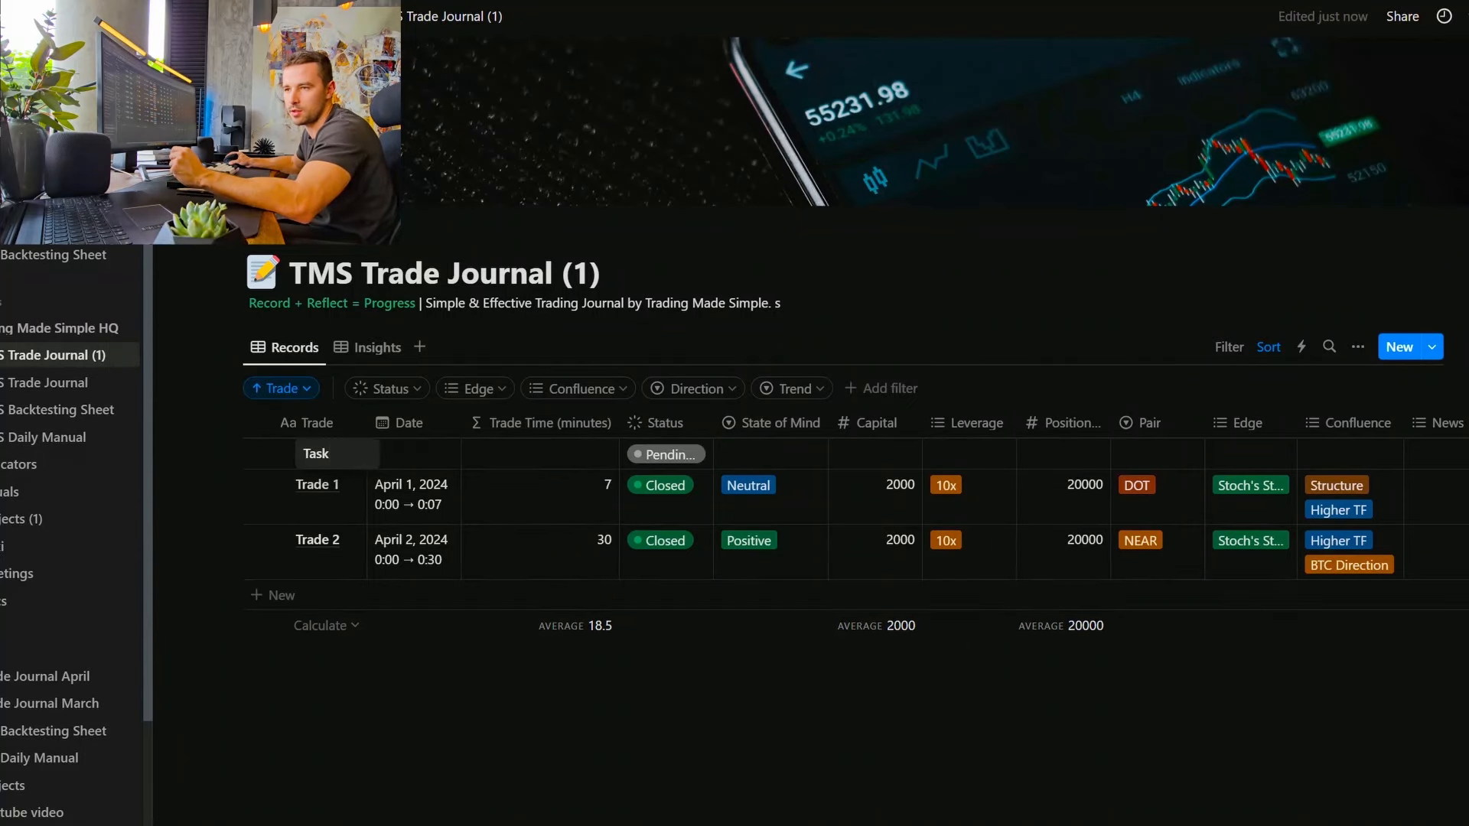
key(ctrl+a)
text(3)
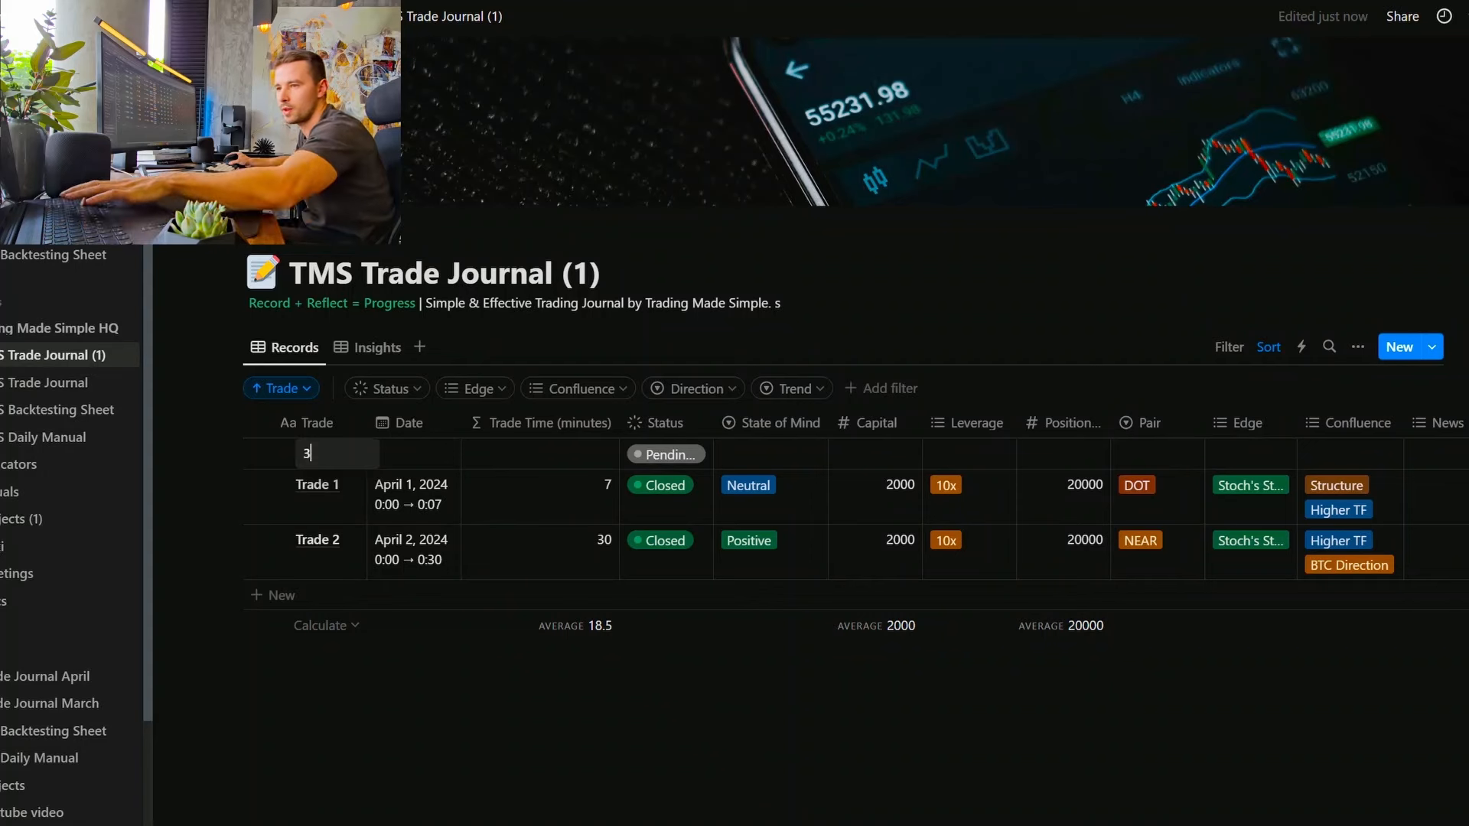
key(Return)
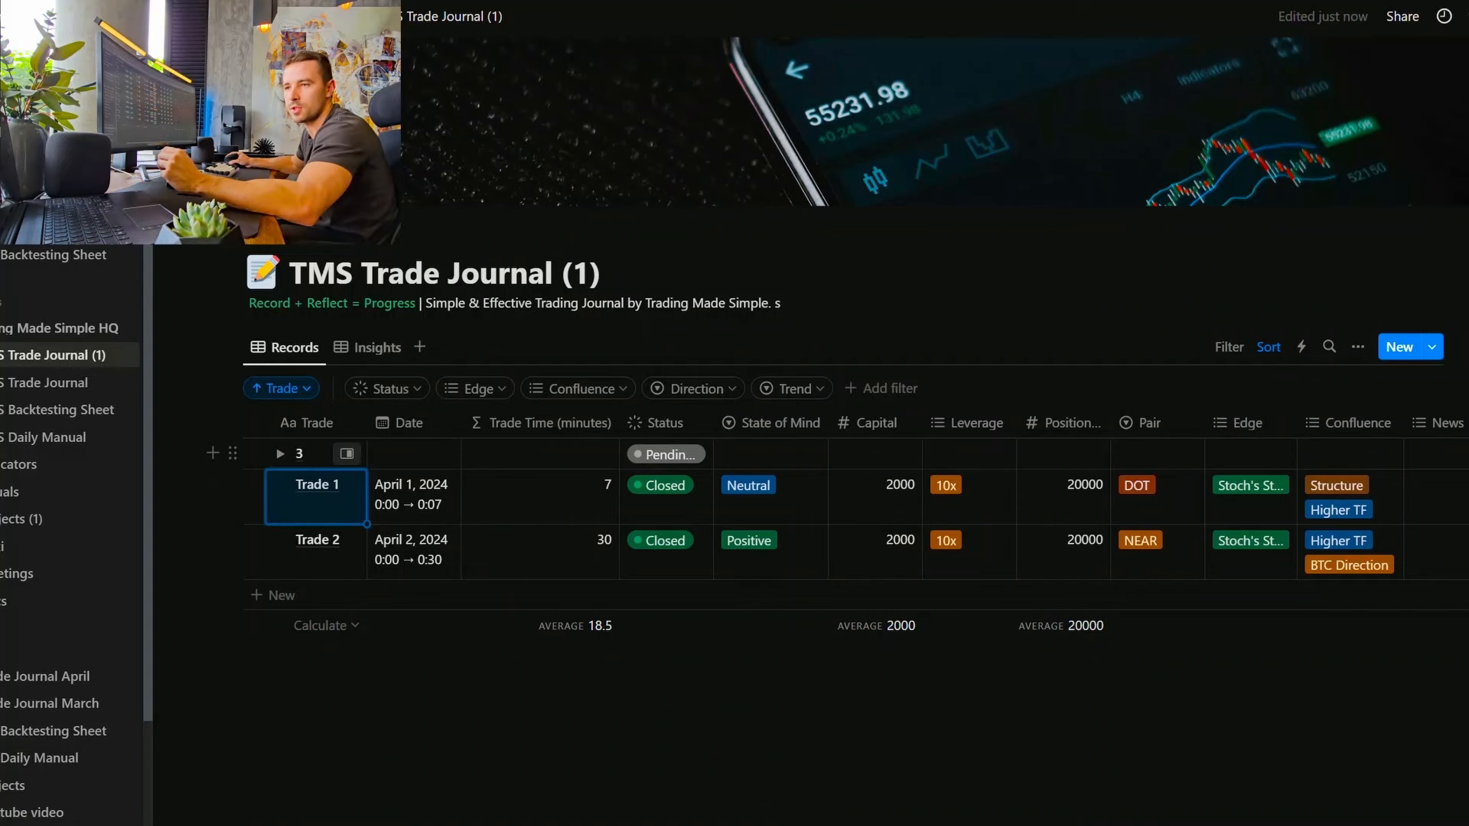
Step: Set trade 3's date to Apr 13, 2024 with an end date and times included, running from 0:00 to 0:15
click(405, 457)
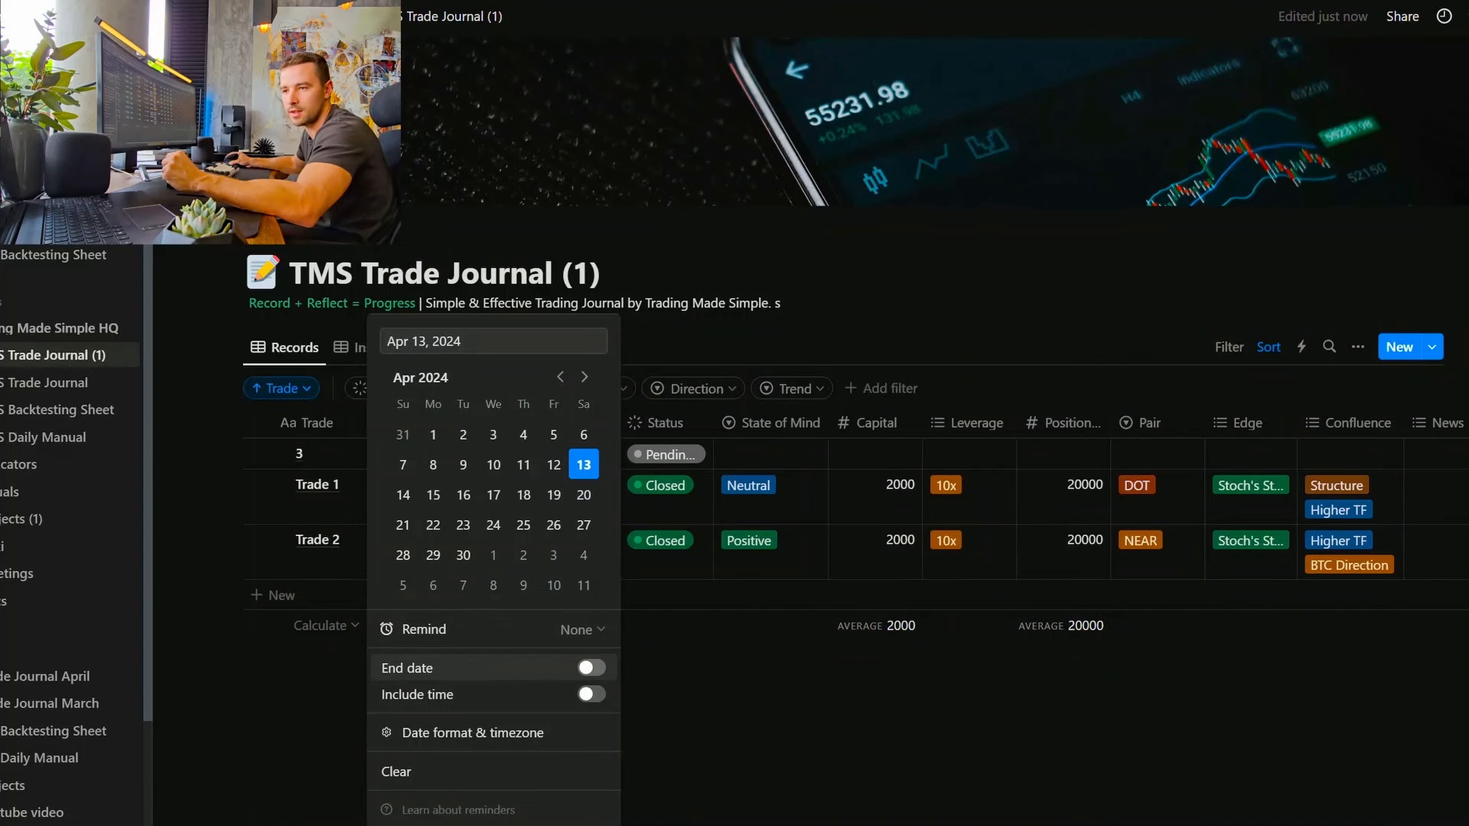
click(590, 668)
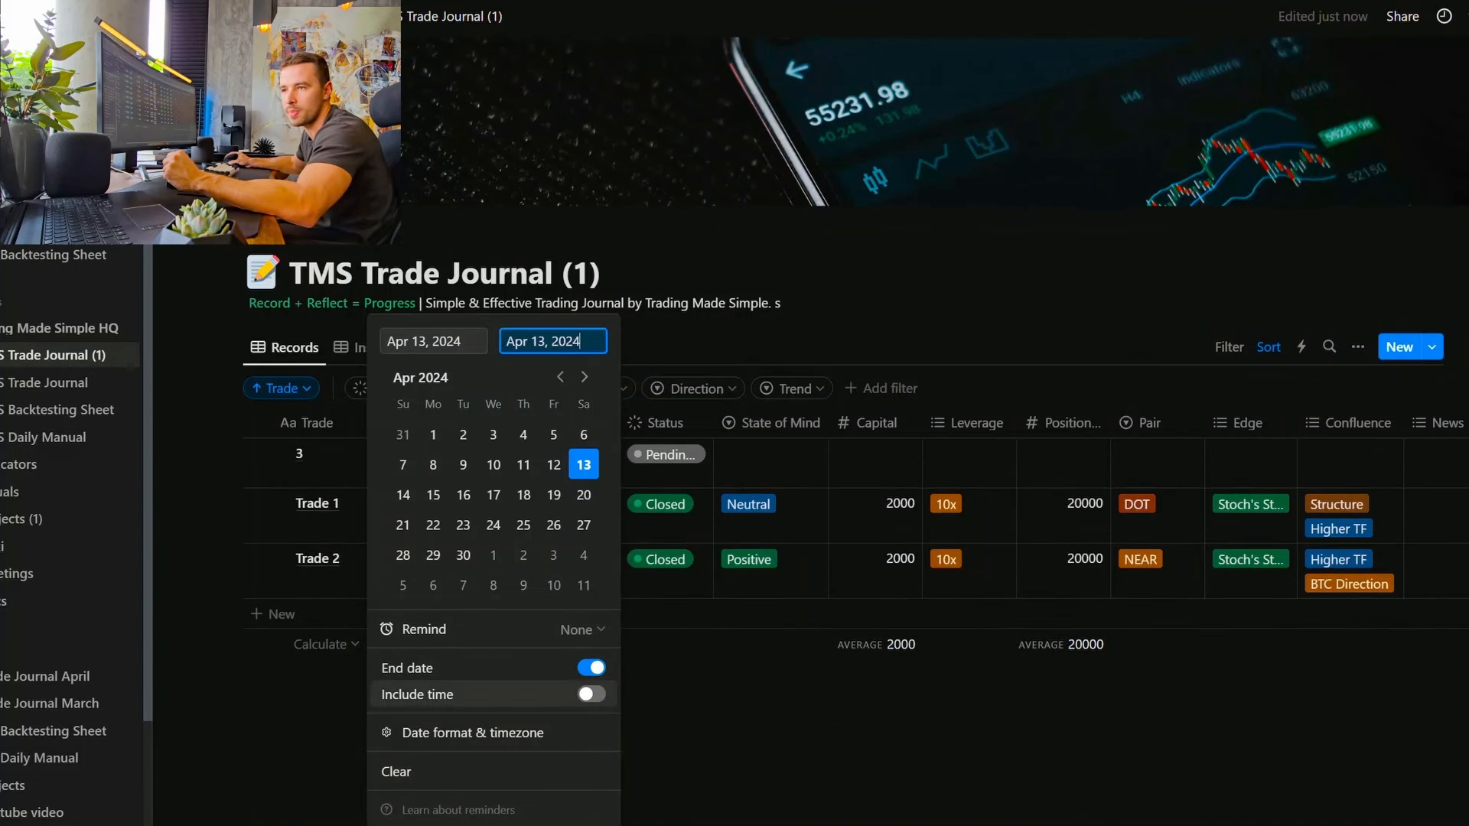
click(590, 694)
click(531, 307)
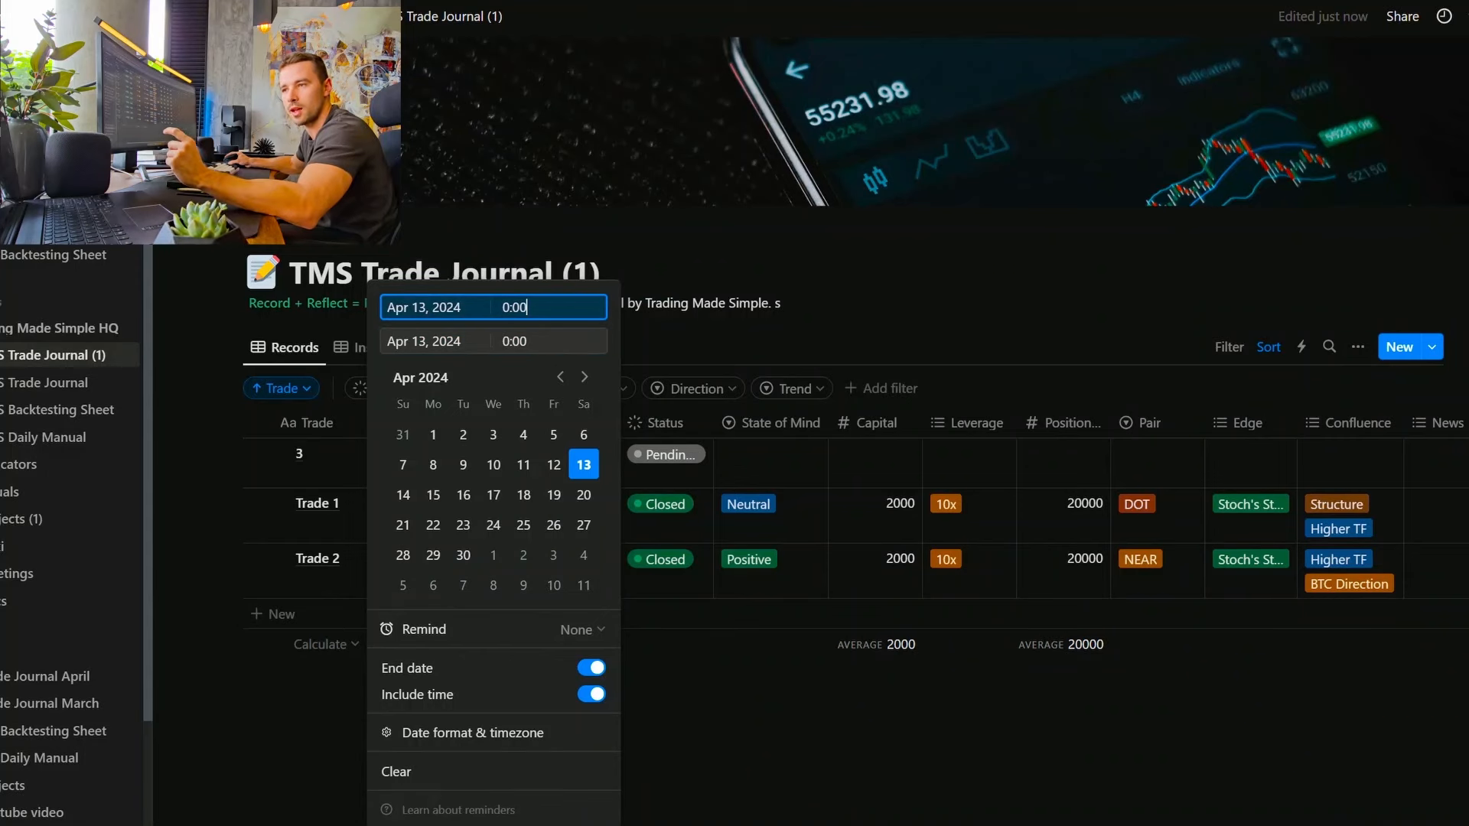
click(531, 342)
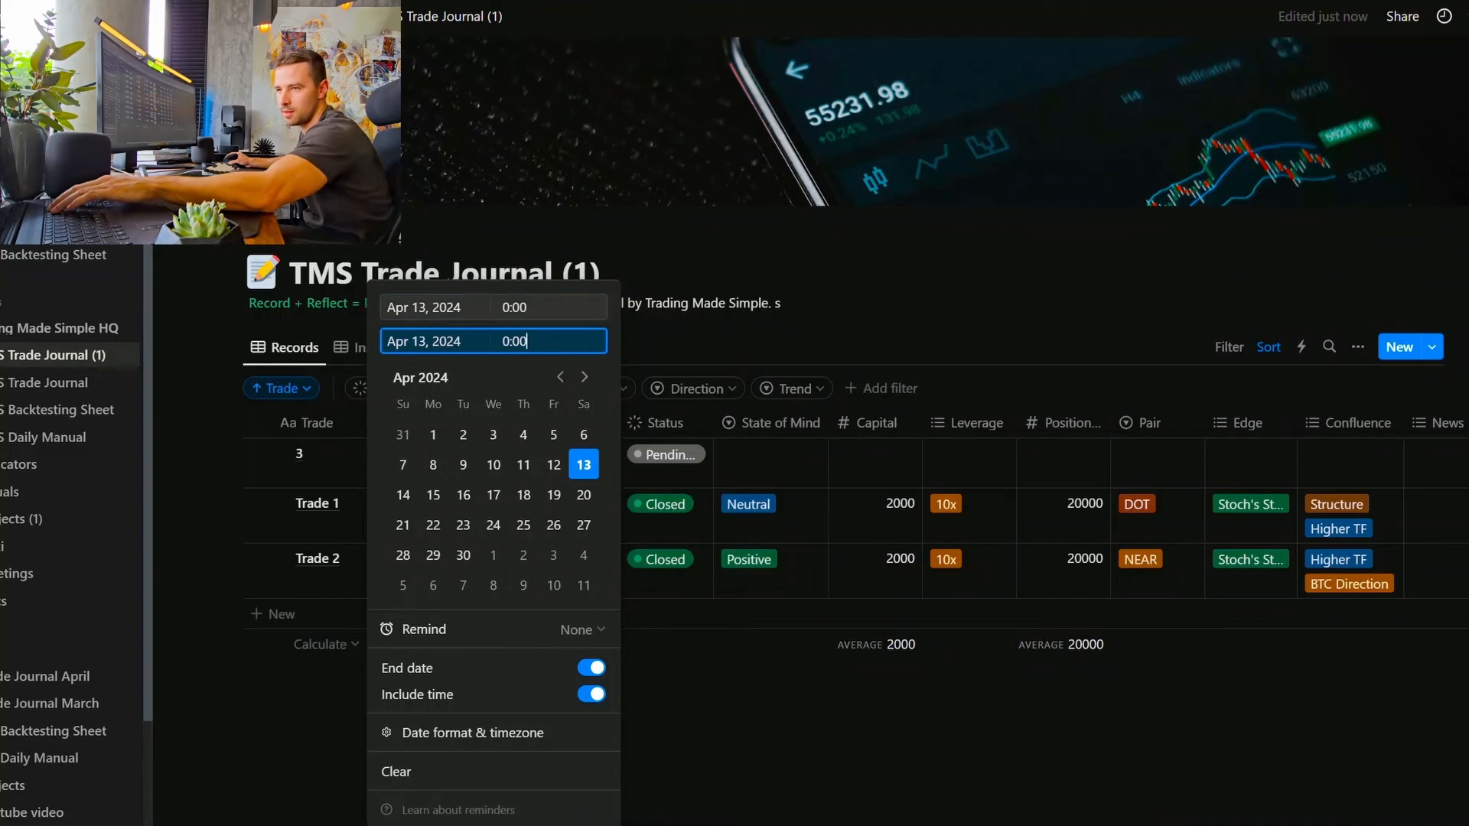
key(BackSpace)
key(BackSpace)
text(15)
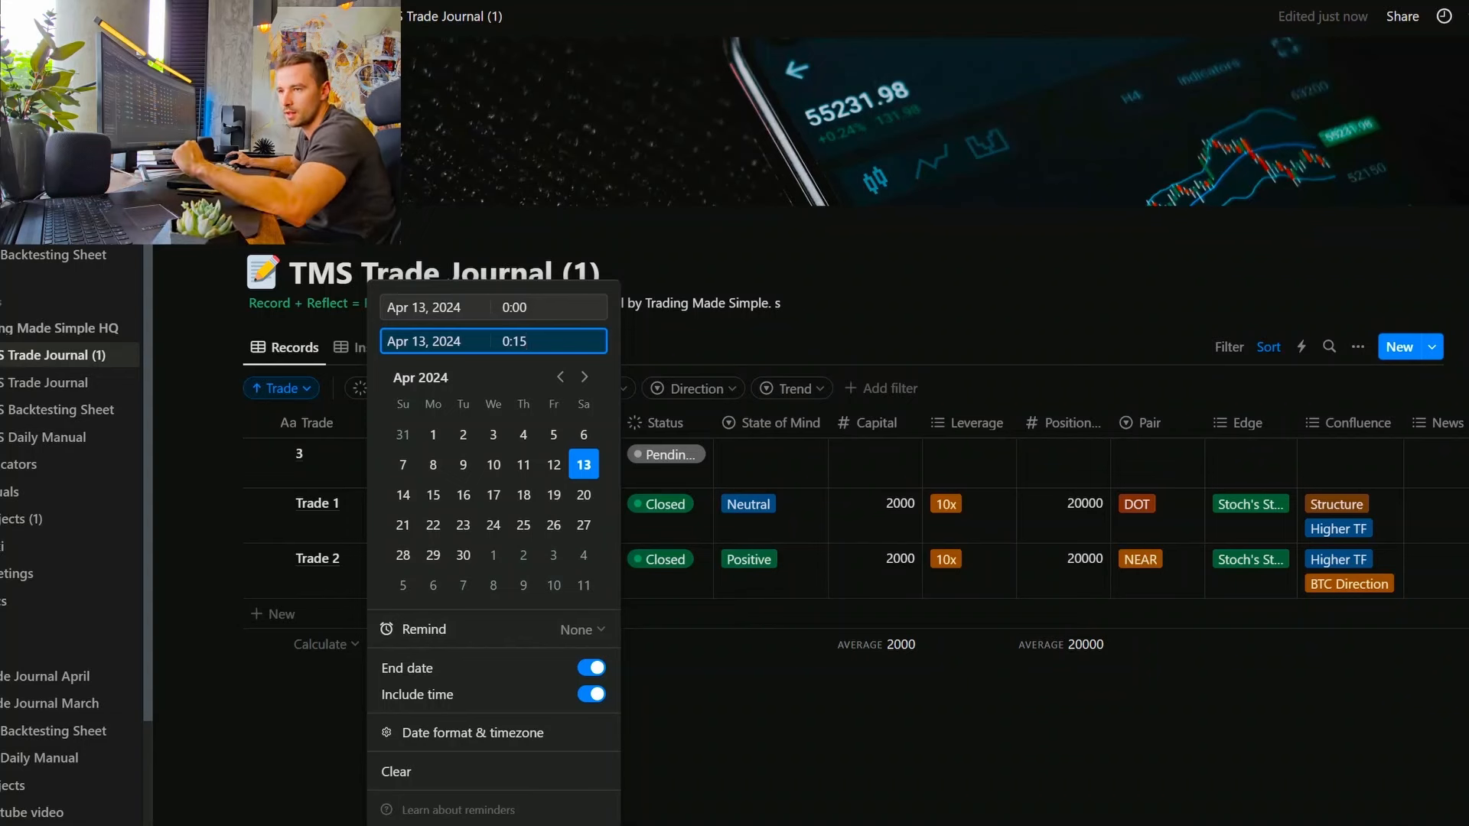
click(667, 689)
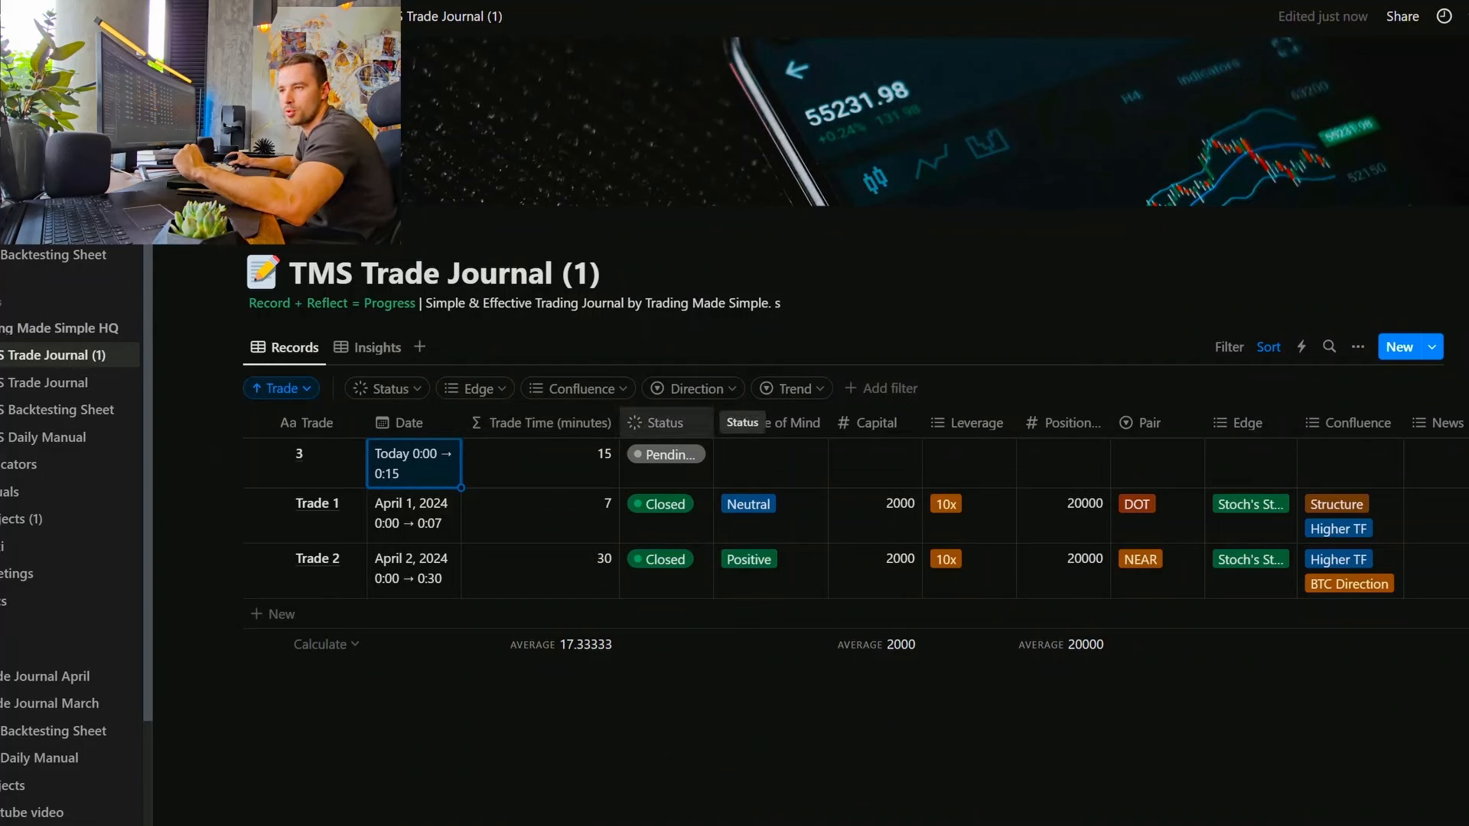
Step: Set trade 3's status to In progress and its State of Mind to Positive
click(666, 456)
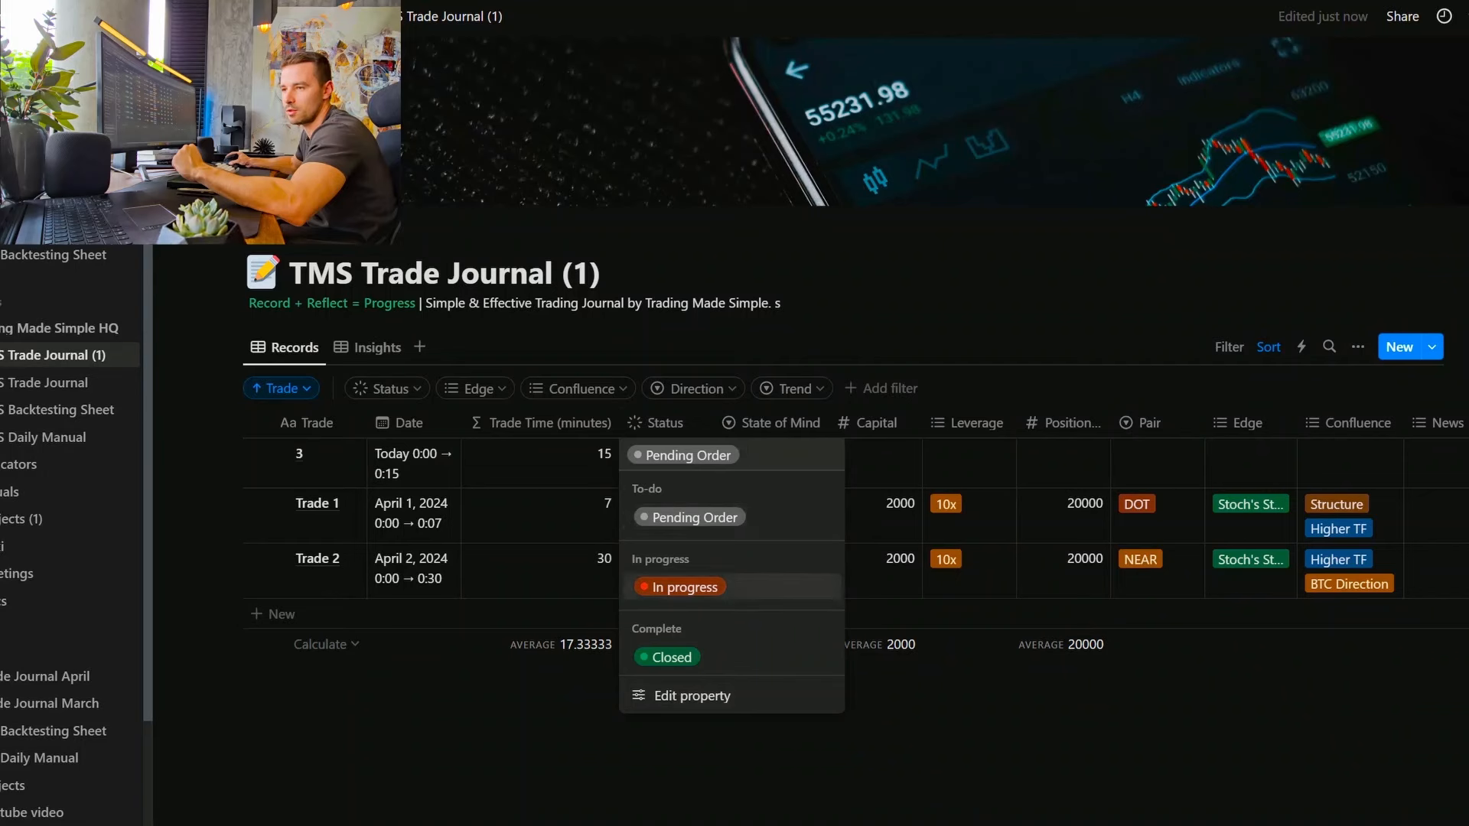
click(676, 587)
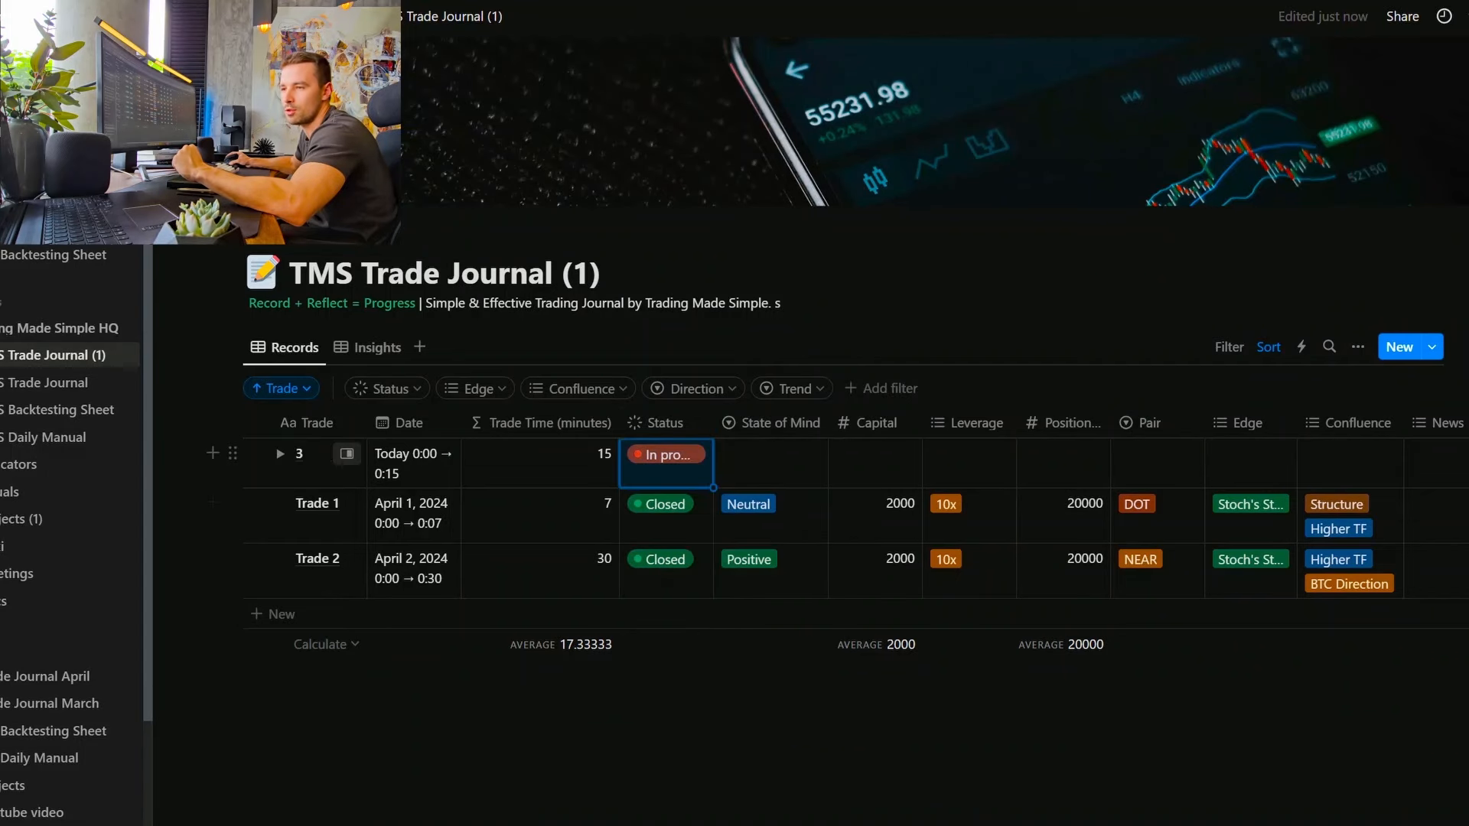
click(771, 463)
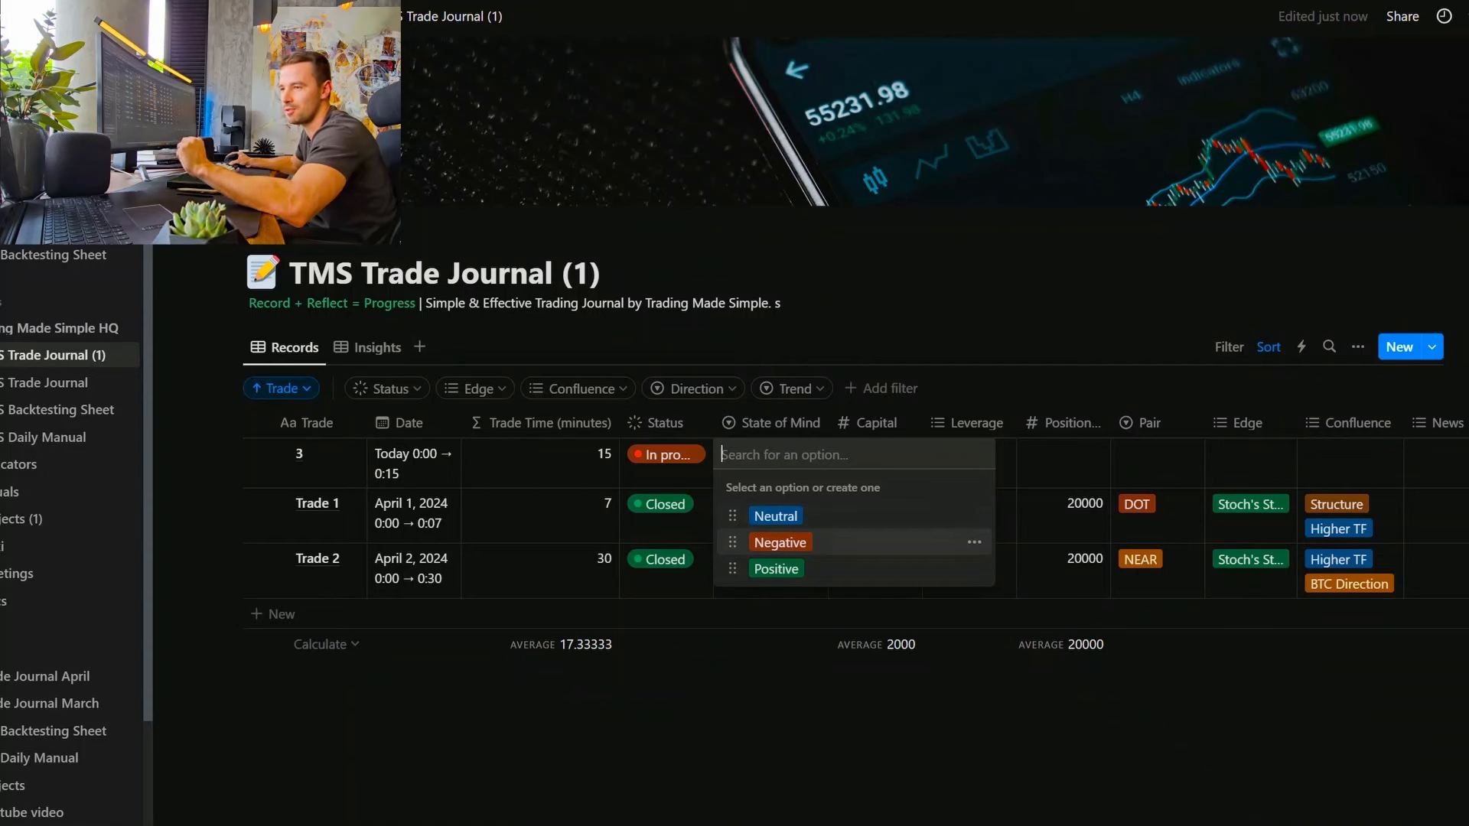
key(Return)
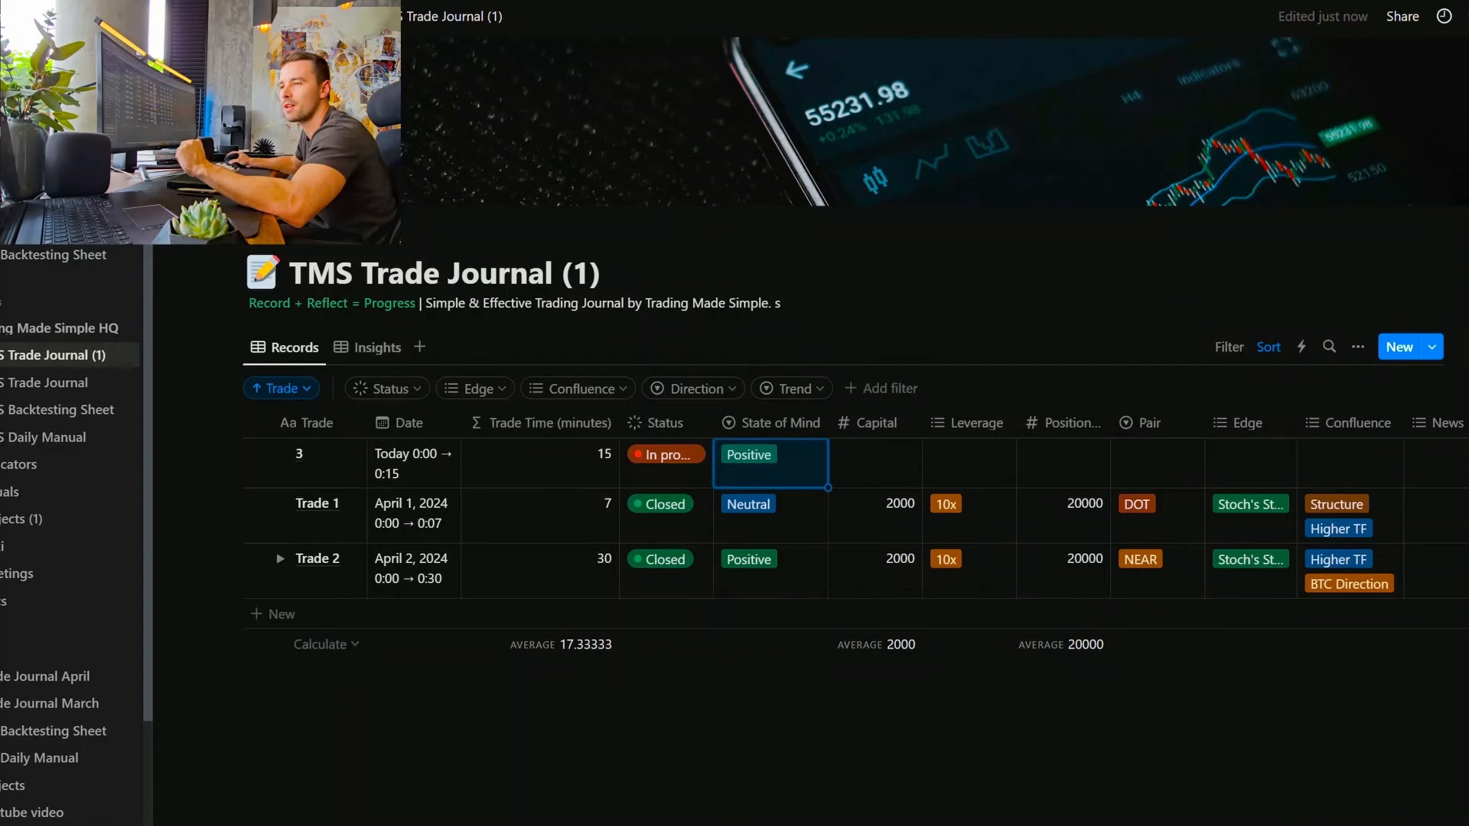
Step: Set trade 3's Capital to 2000 and its Leverage to 10x
click(875, 462)
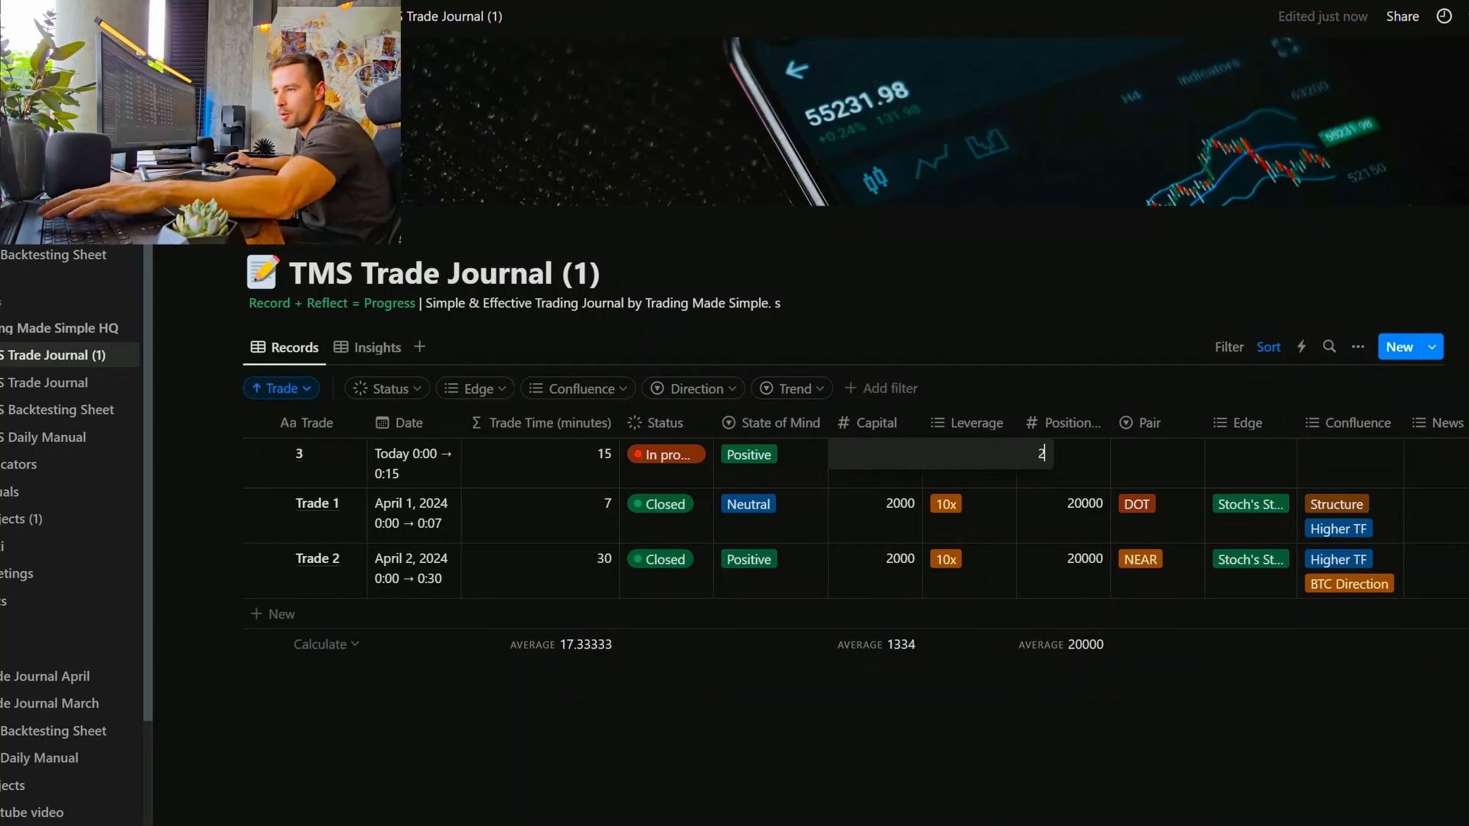
text(2000)
key(Return)
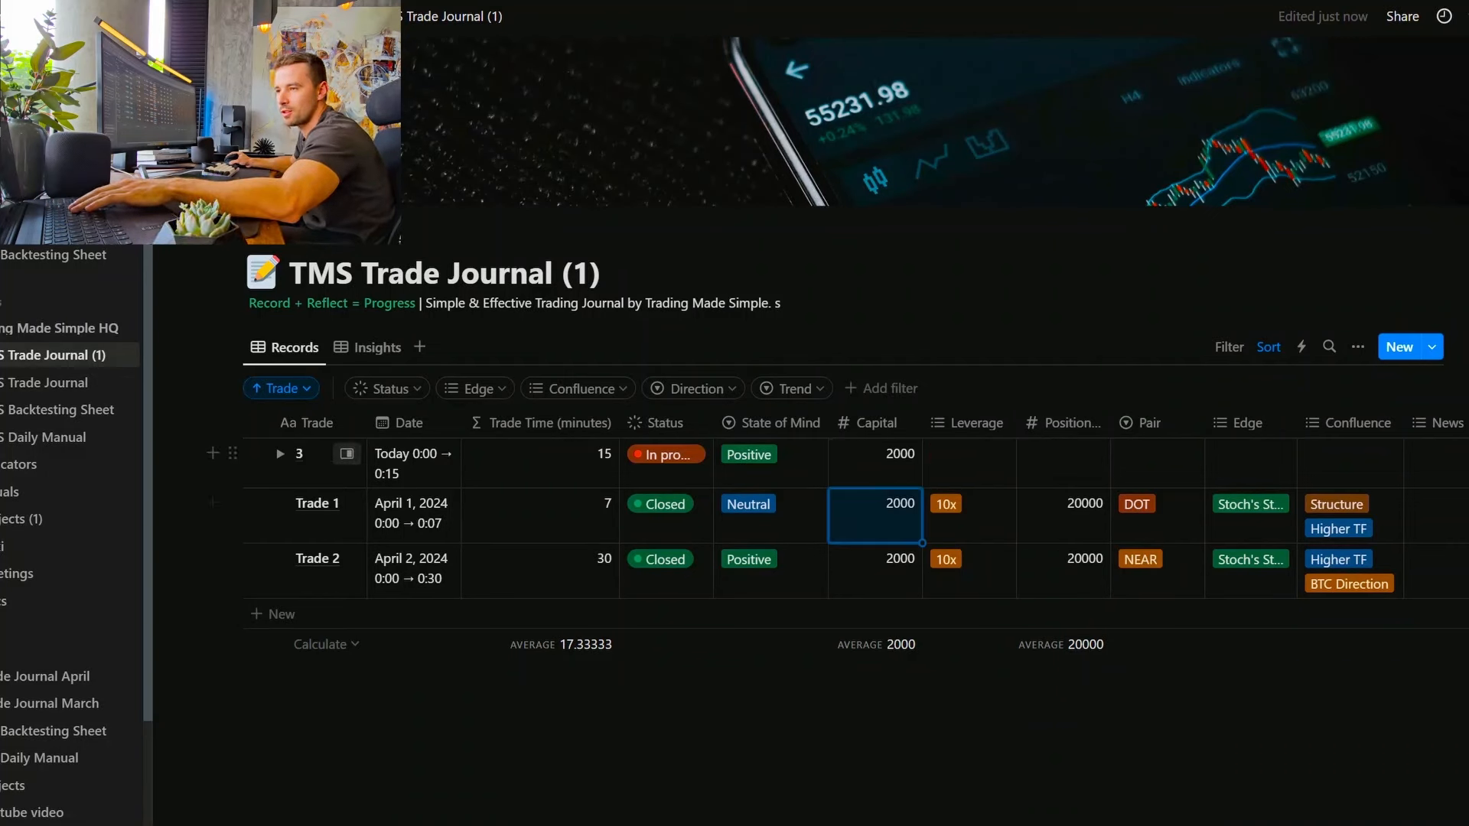
click(969, 463)
click(973, 516)
key(Escape)
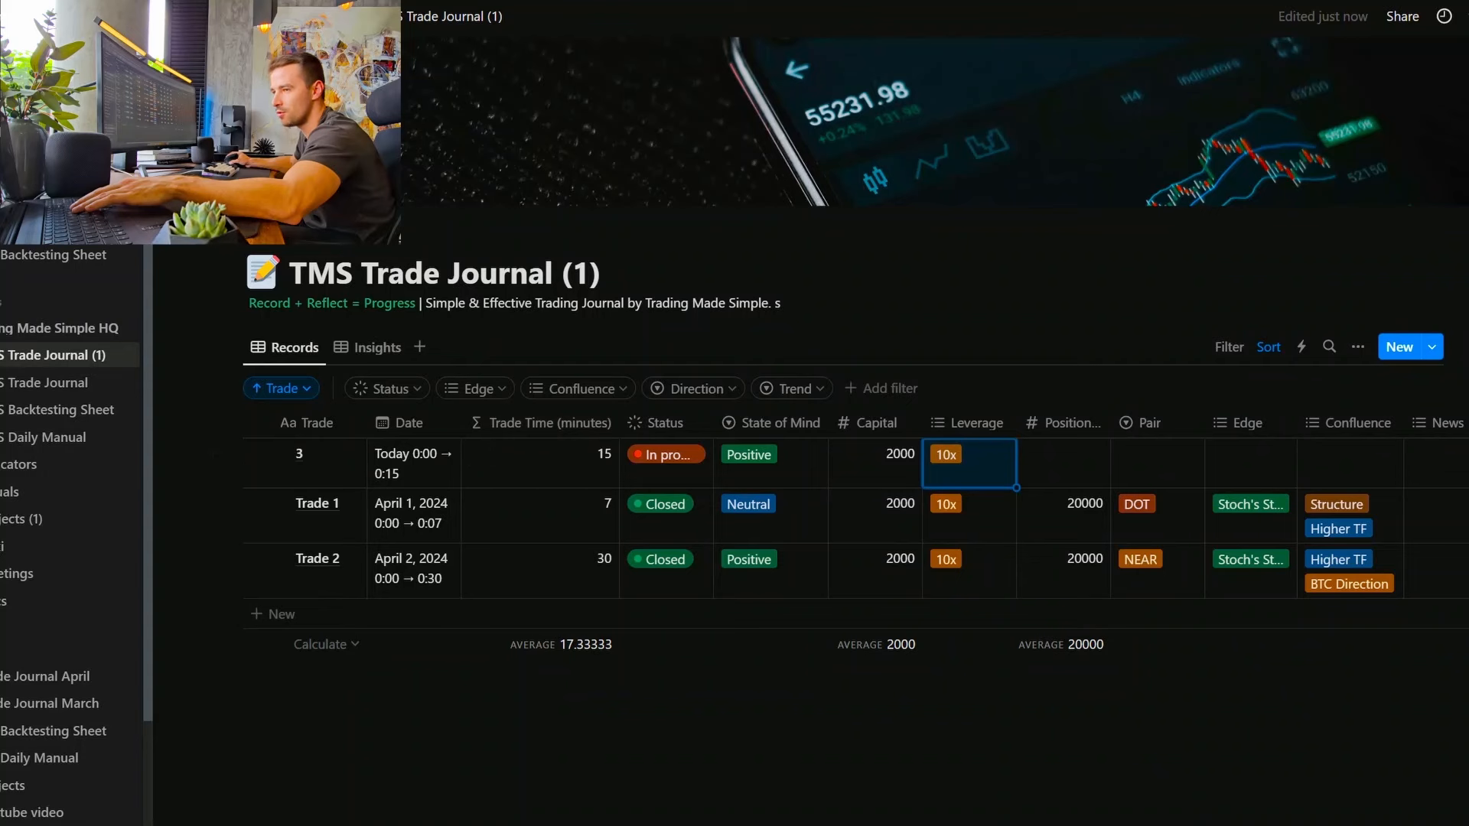
Step: Hide the Leverage column from the Records view
drag(872, 422, 953, 423)
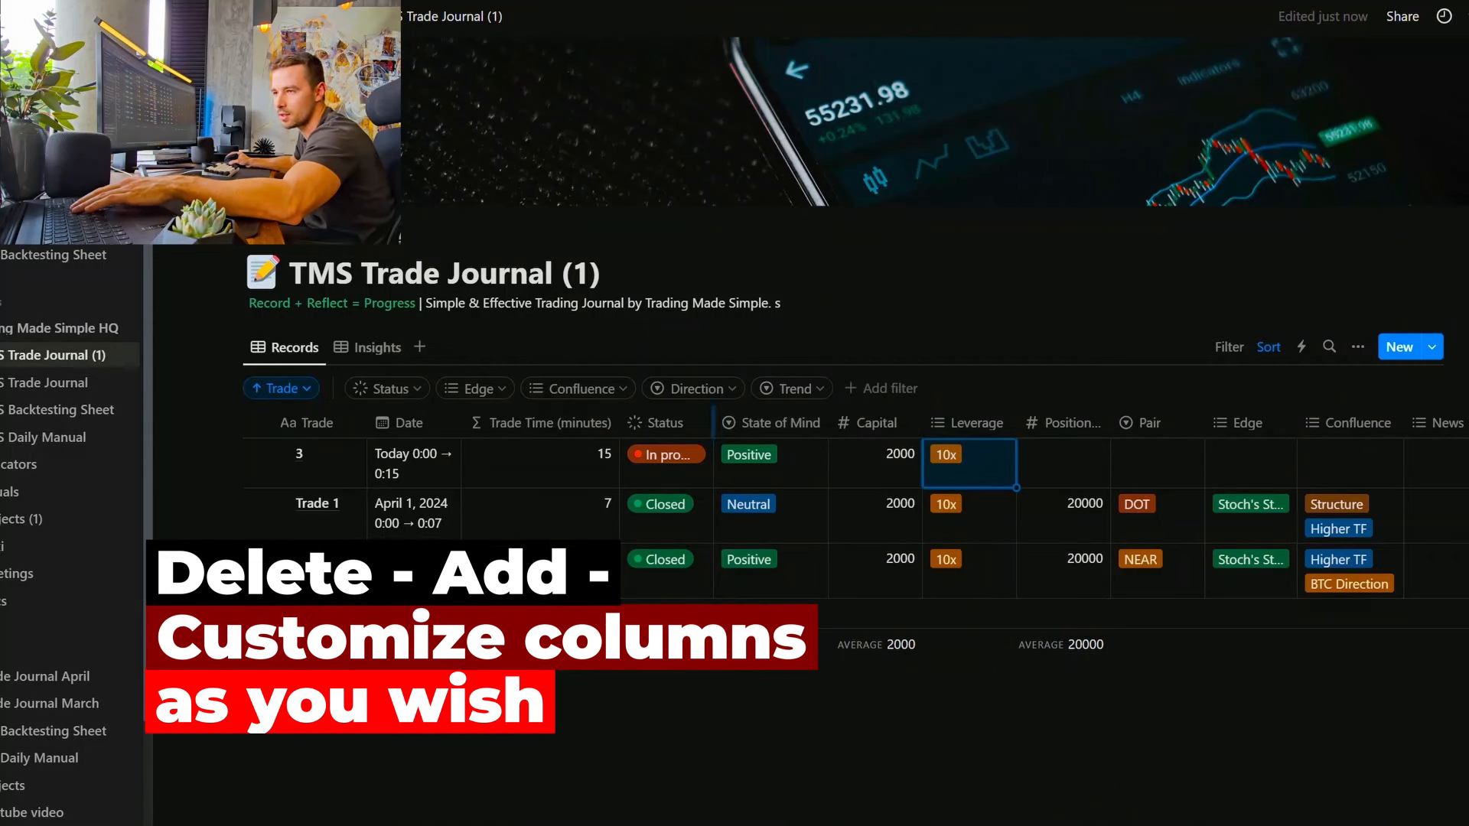
click(968, 422)
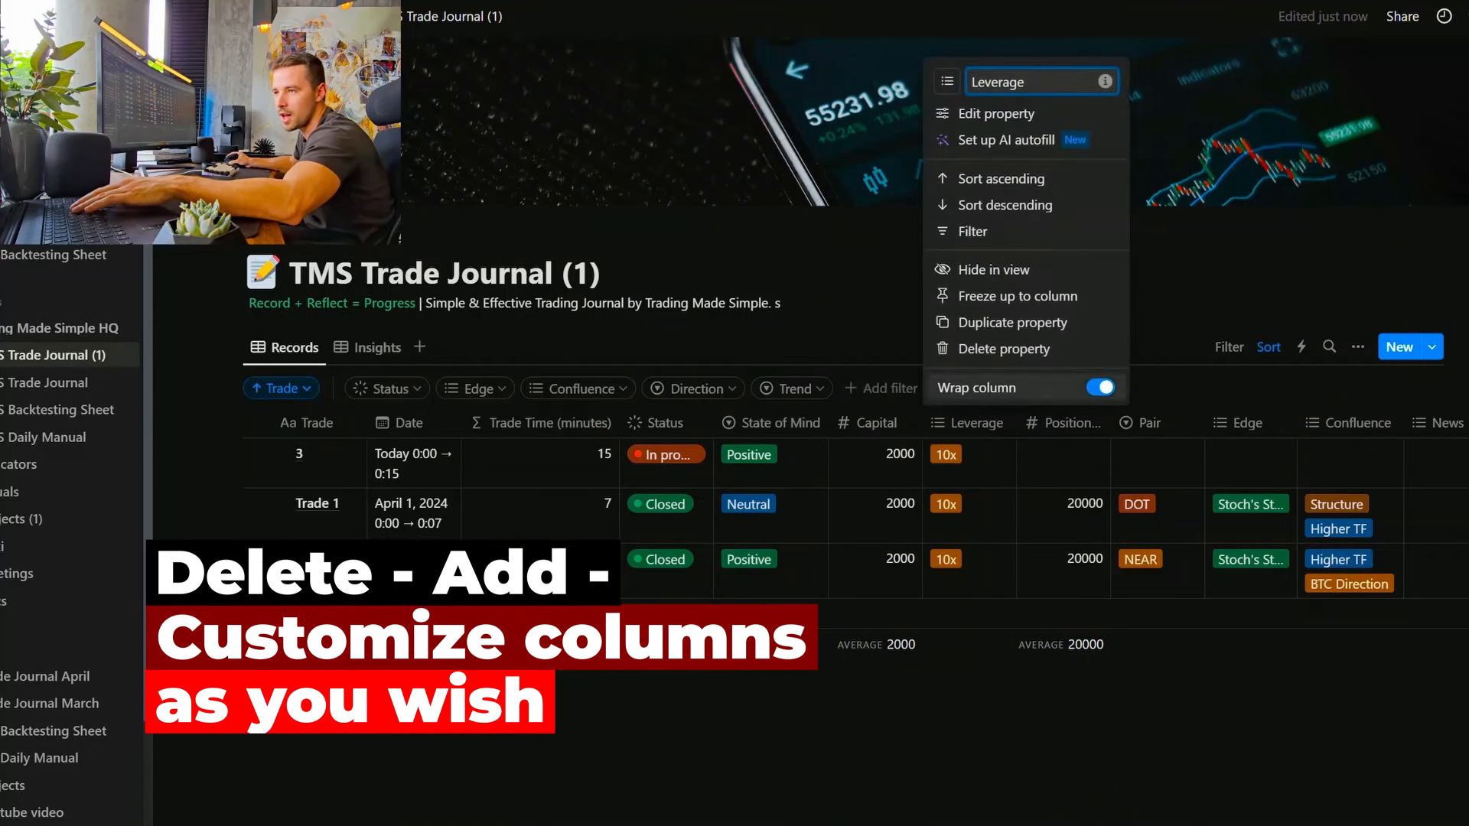
click(992, 269)
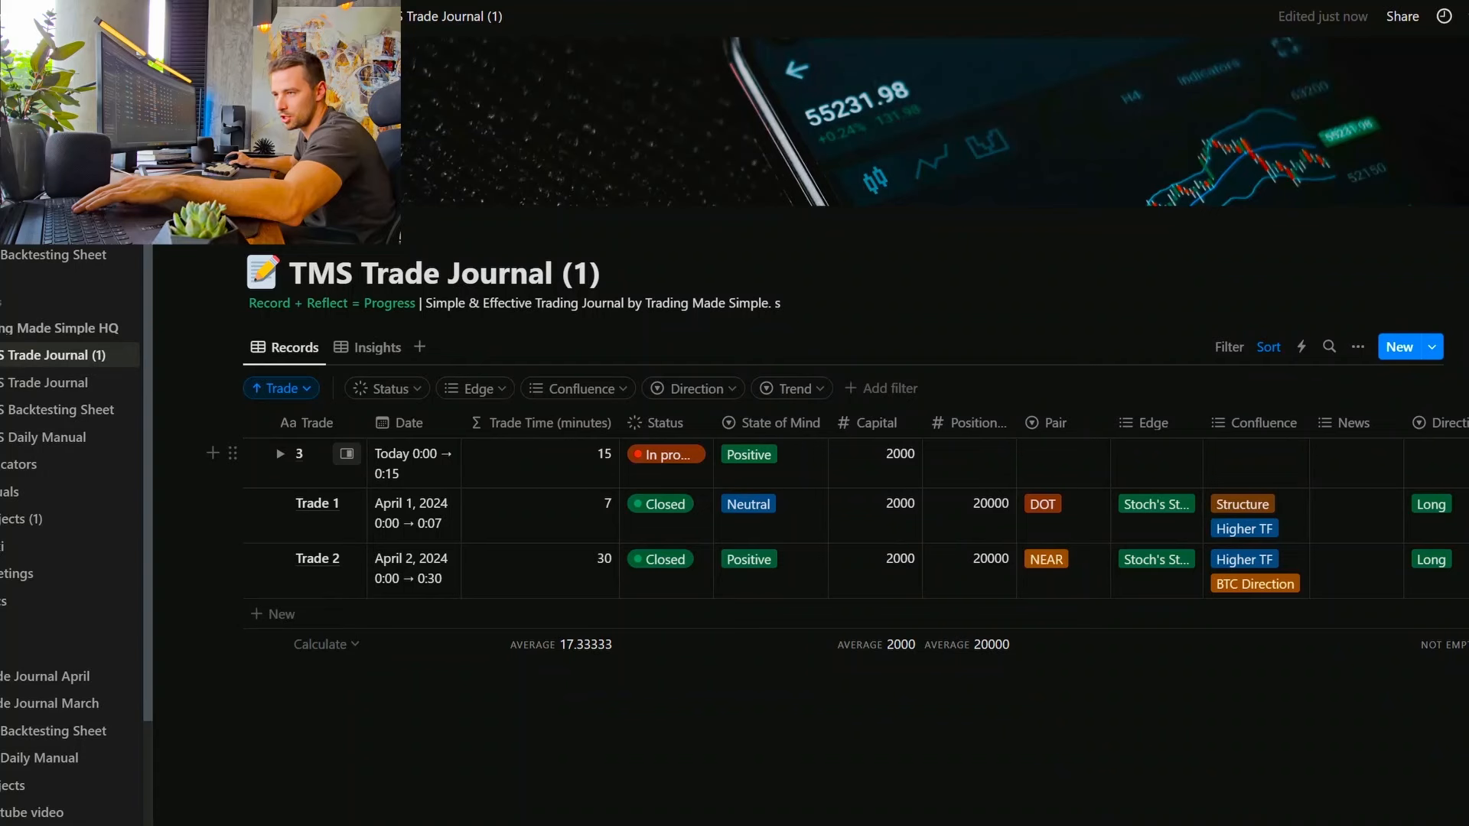
Step: Enter 20000 as trade 3's position value and create a new Pair option named tesla for it
click(968, 454)
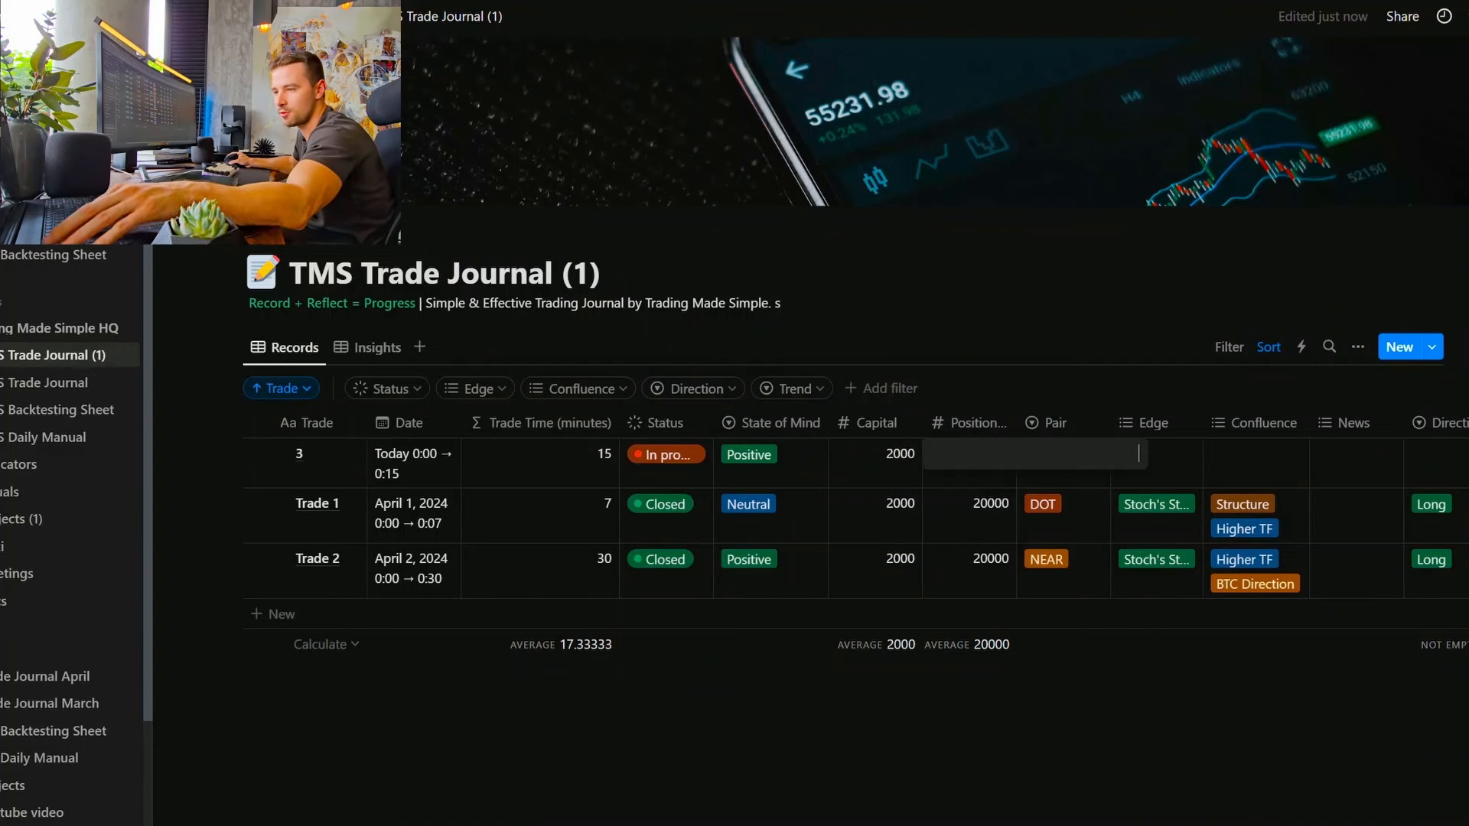
text(20000)
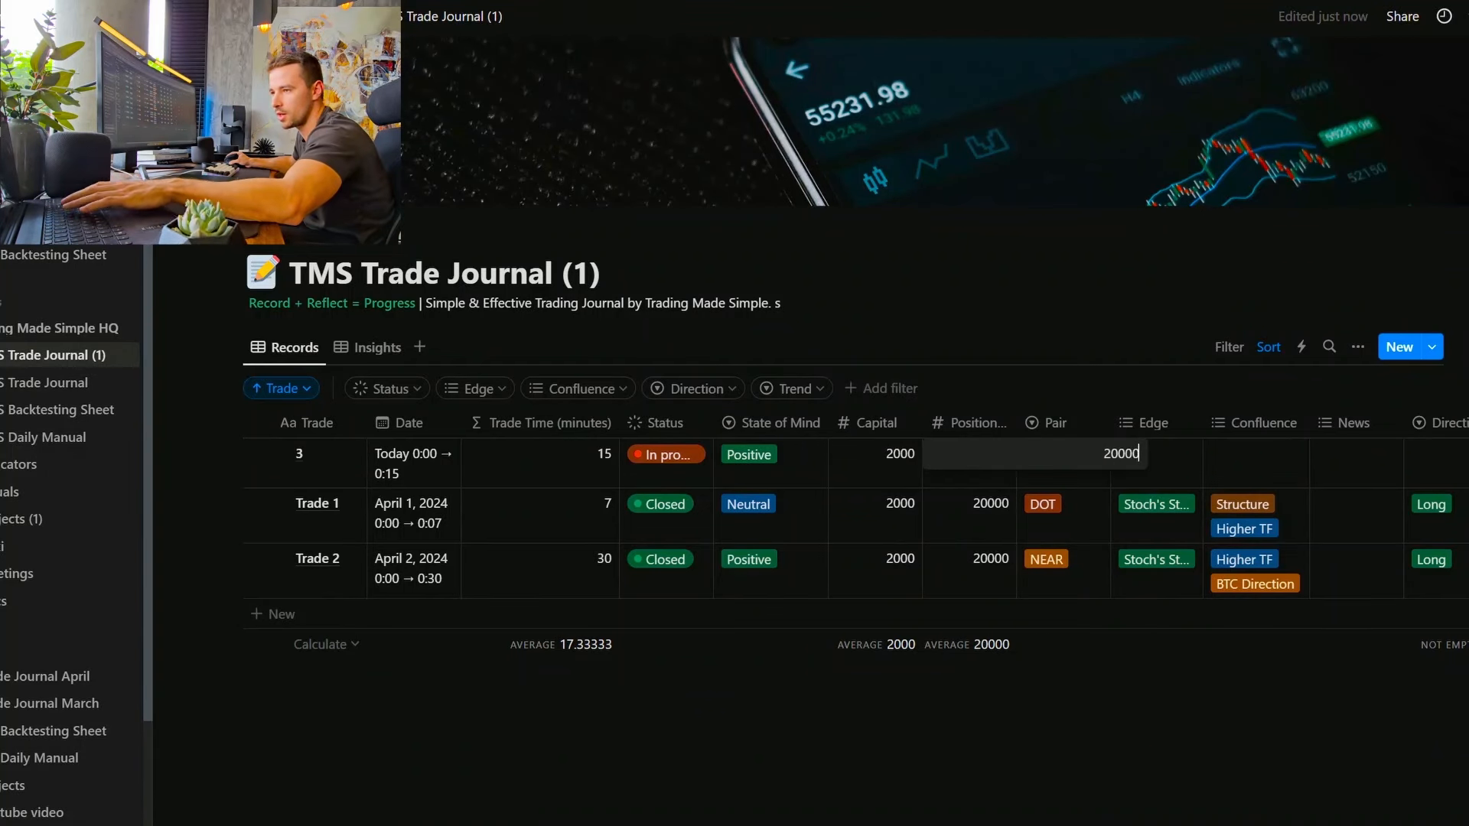
key(Return)
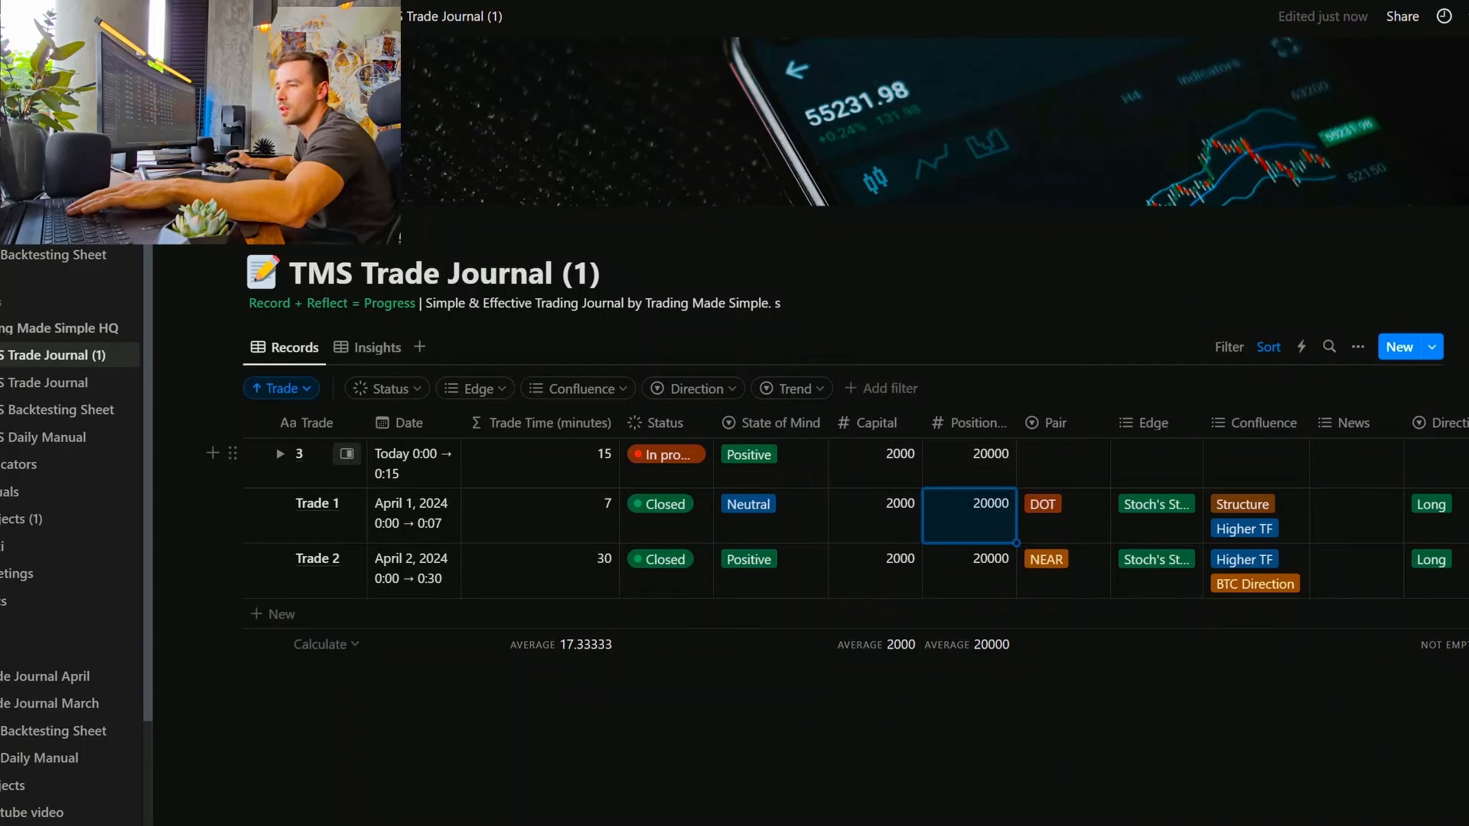
click(1064, 462)
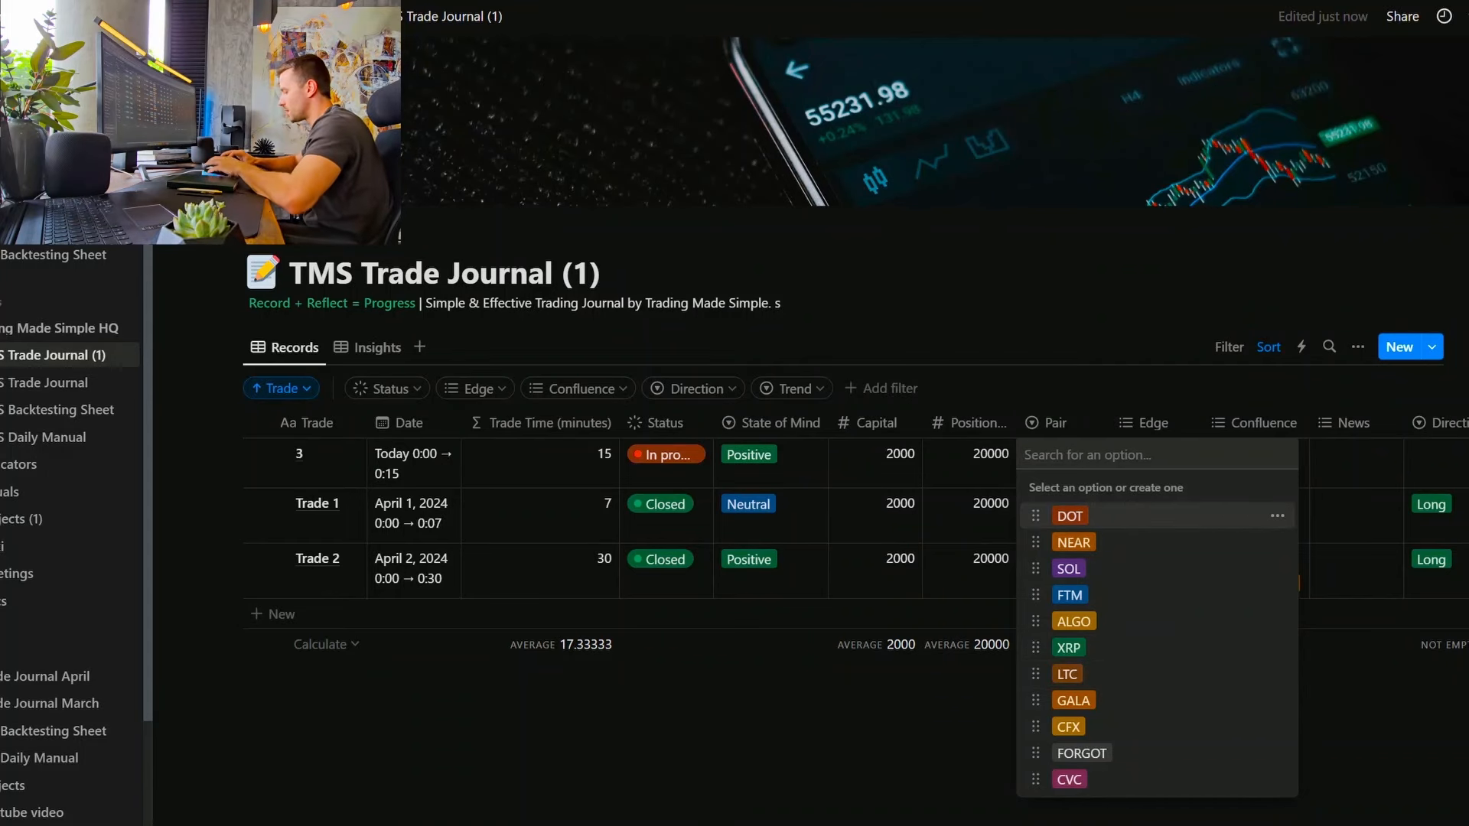
text(tesla)
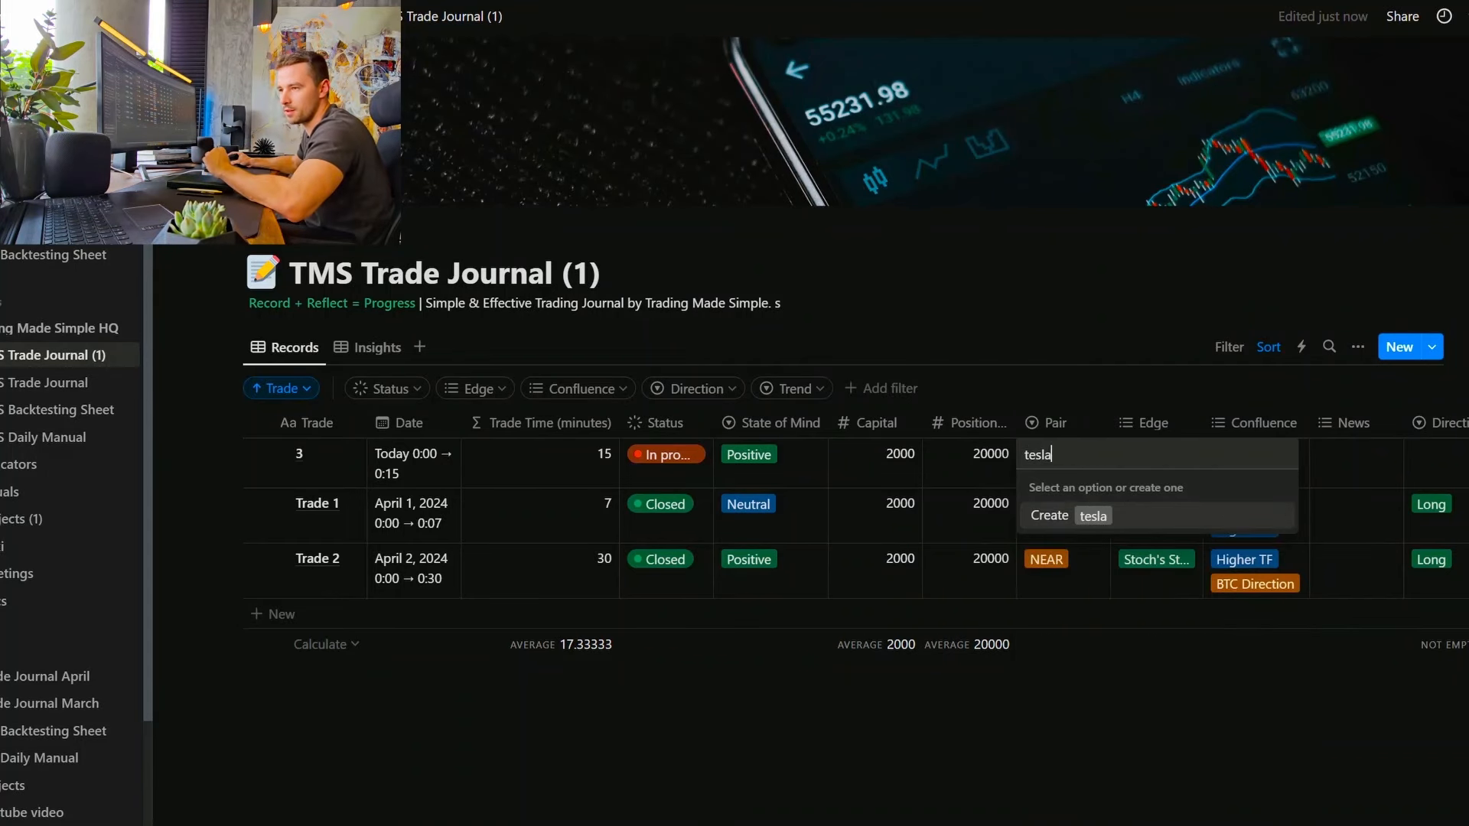
key(Return)
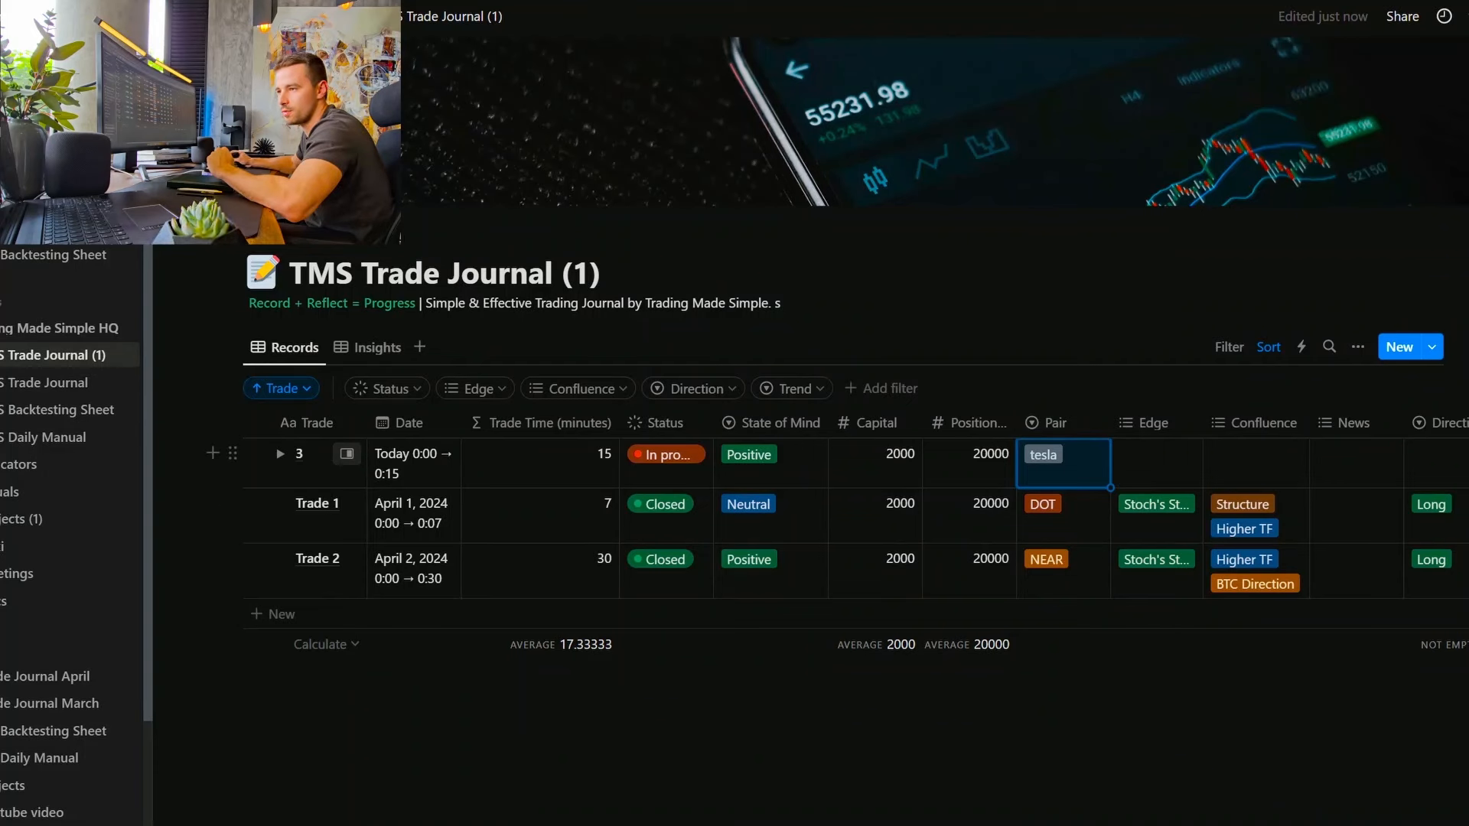
Step: Look at the edit options for Volatility Strategy in trade 3's Edge field, and set the Edge to Stoch's Strategy
click(1155, 459)
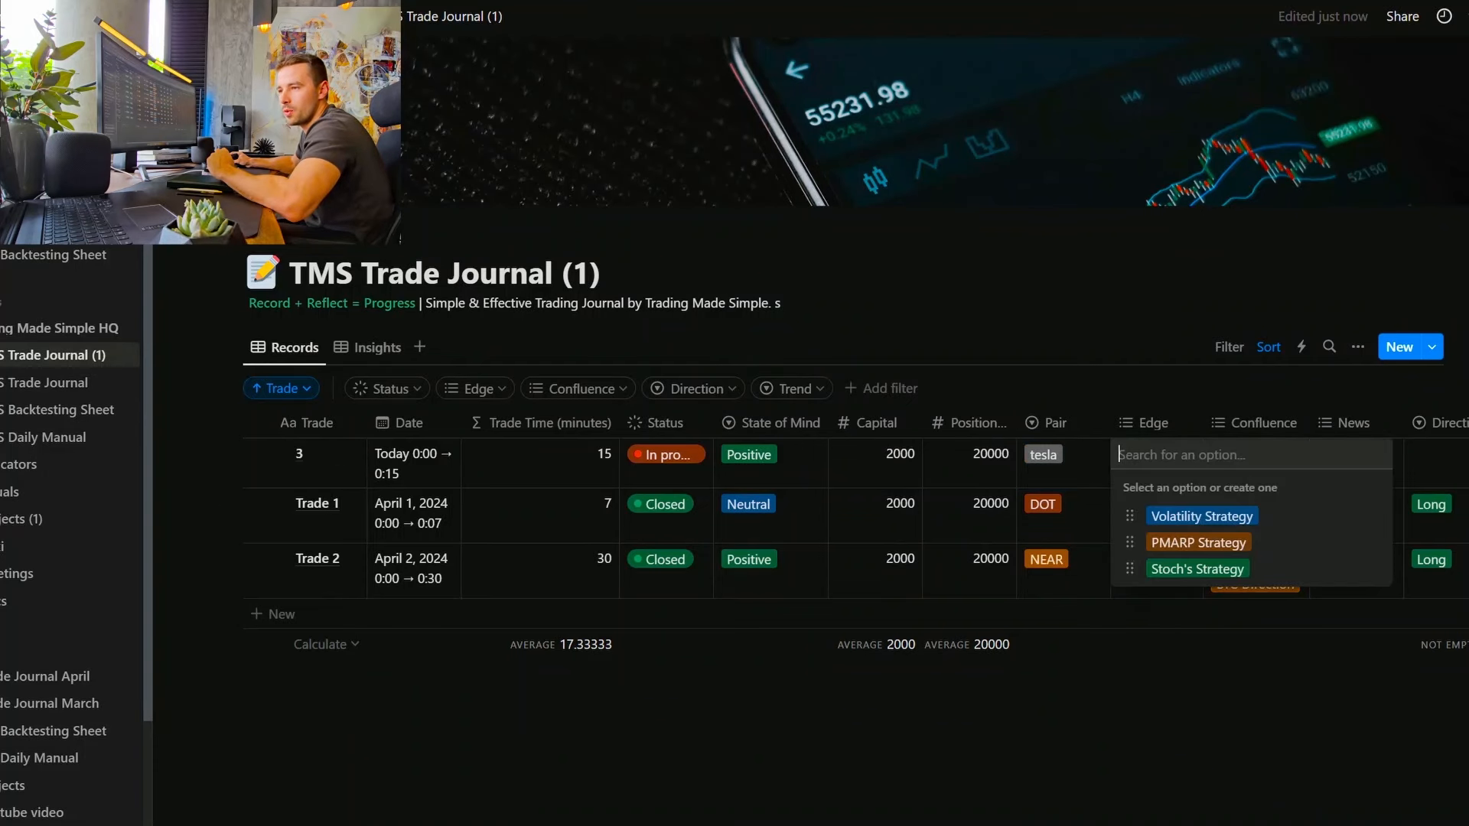
right_click(1197, 581)
key(Escape)
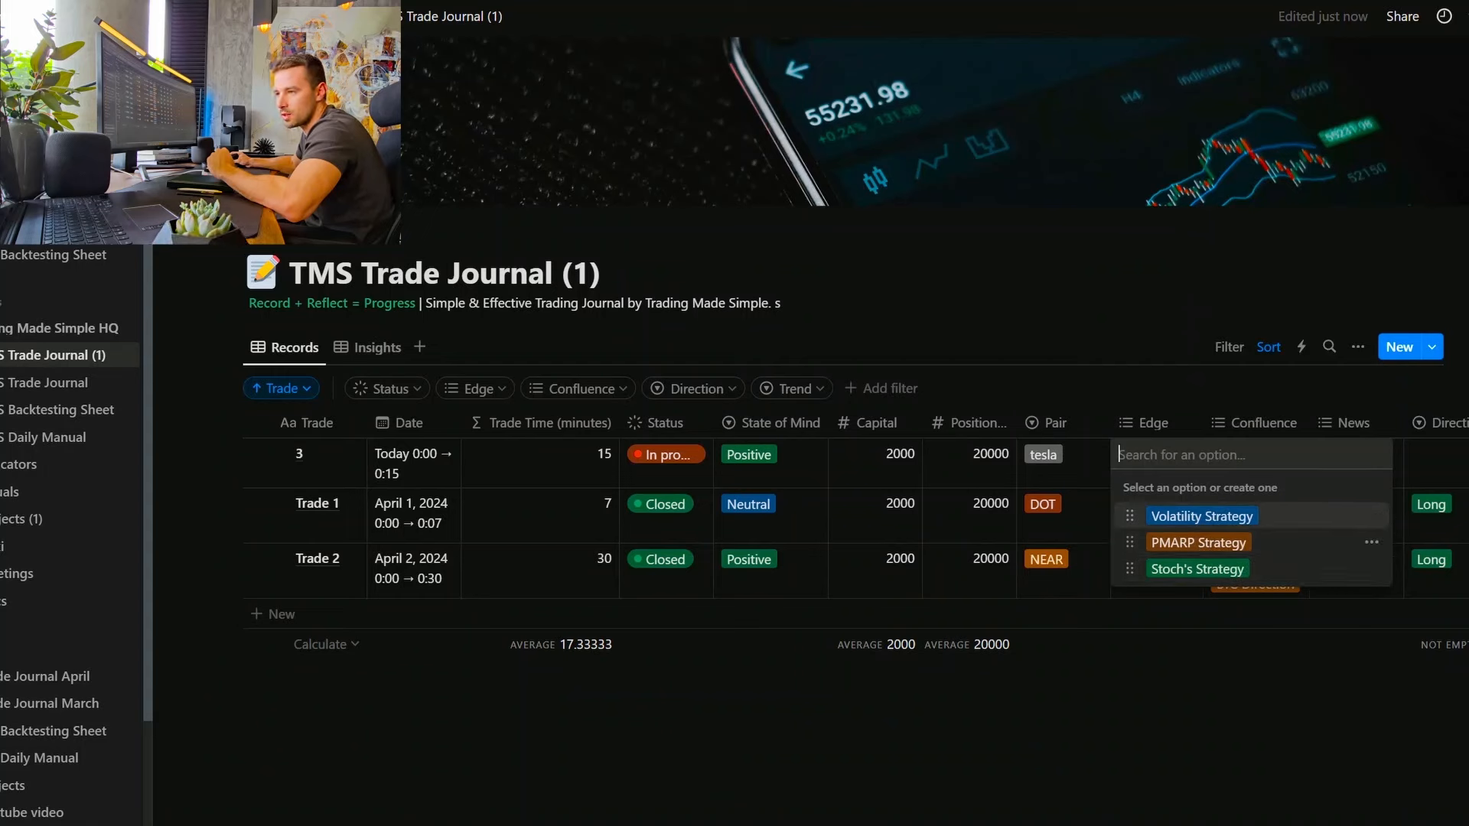
click(1370, 516)
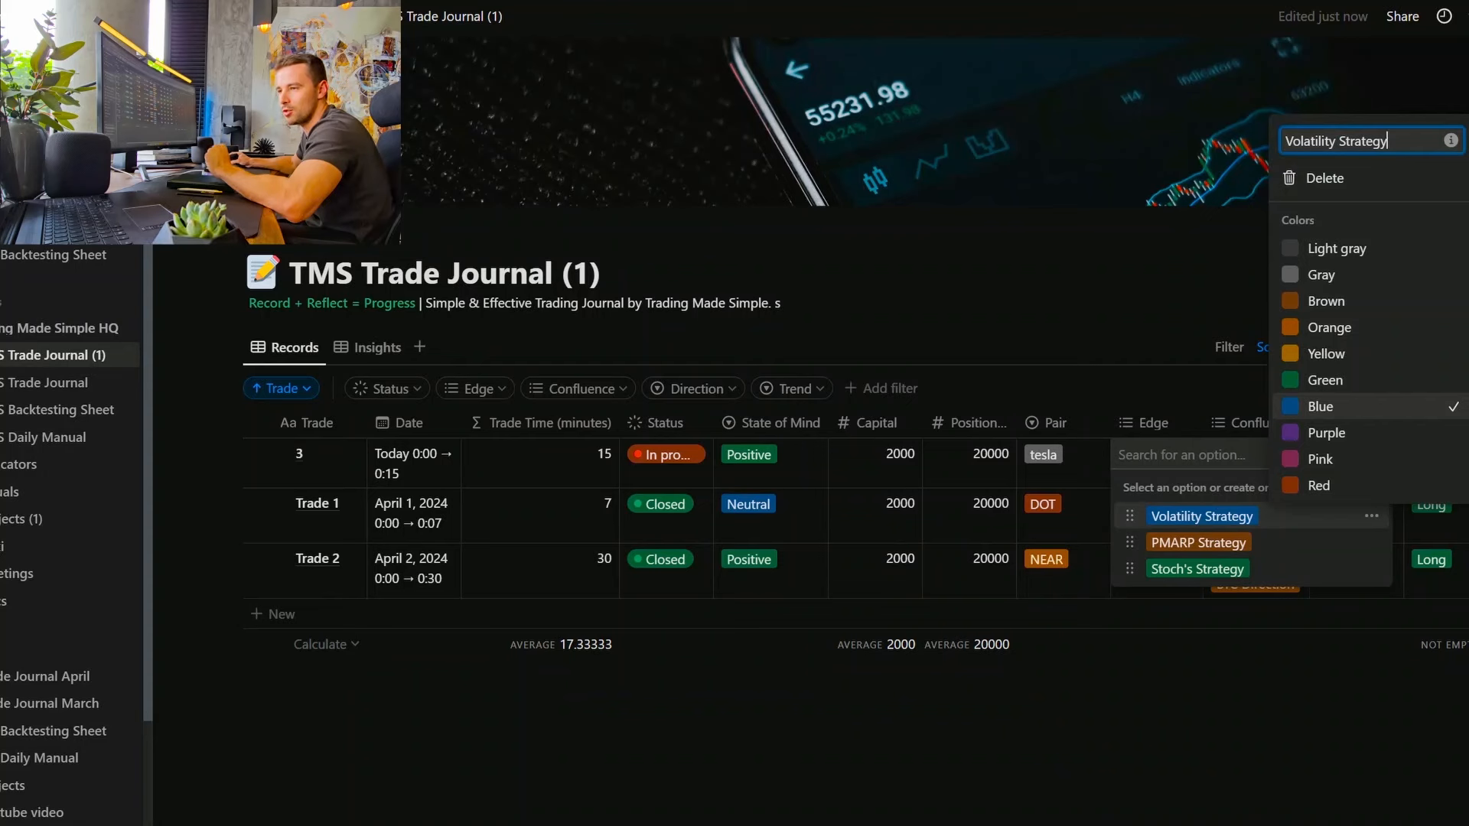
key(Escape)
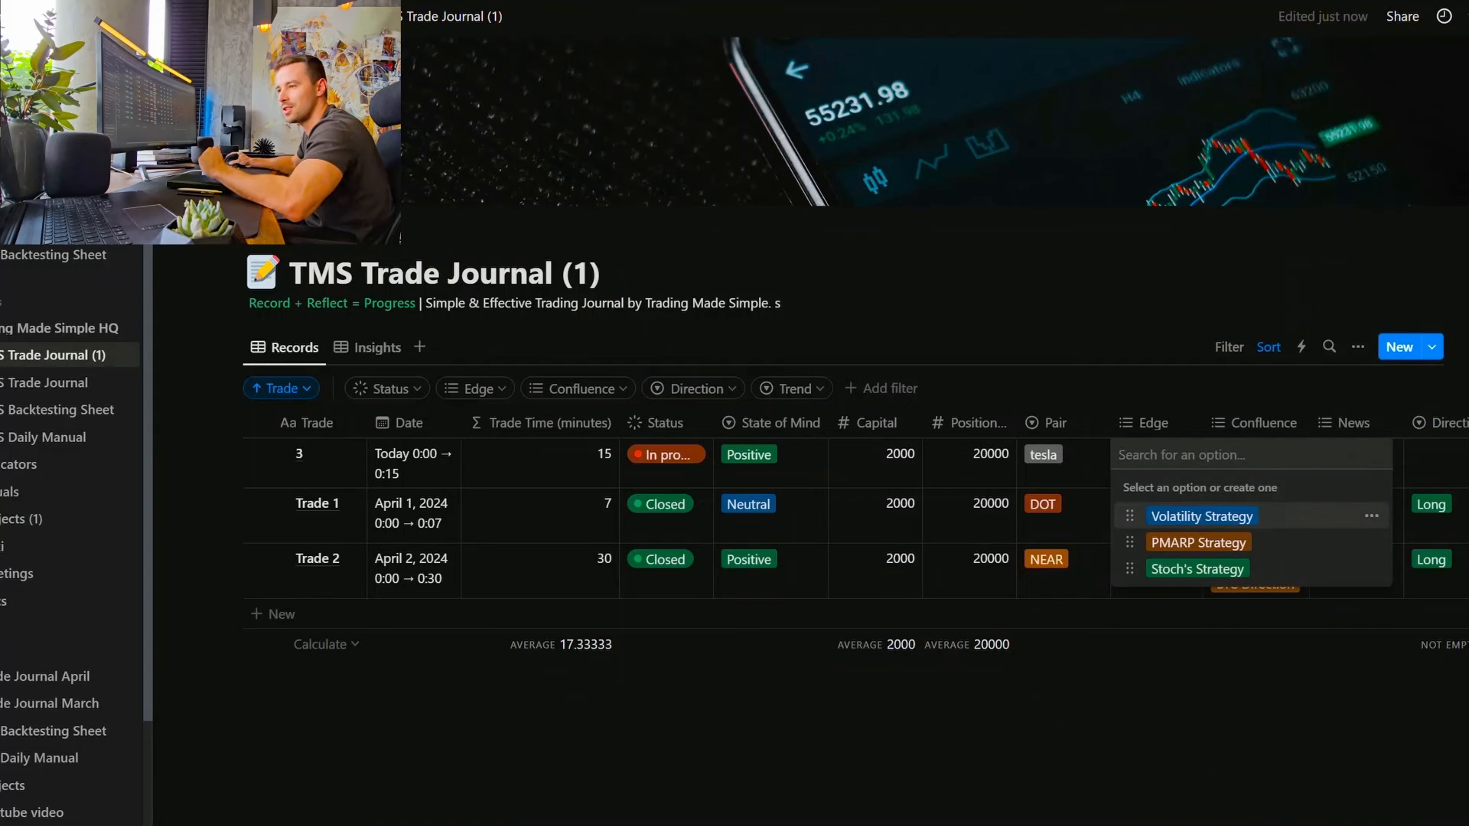
key(Down)
key(Down)
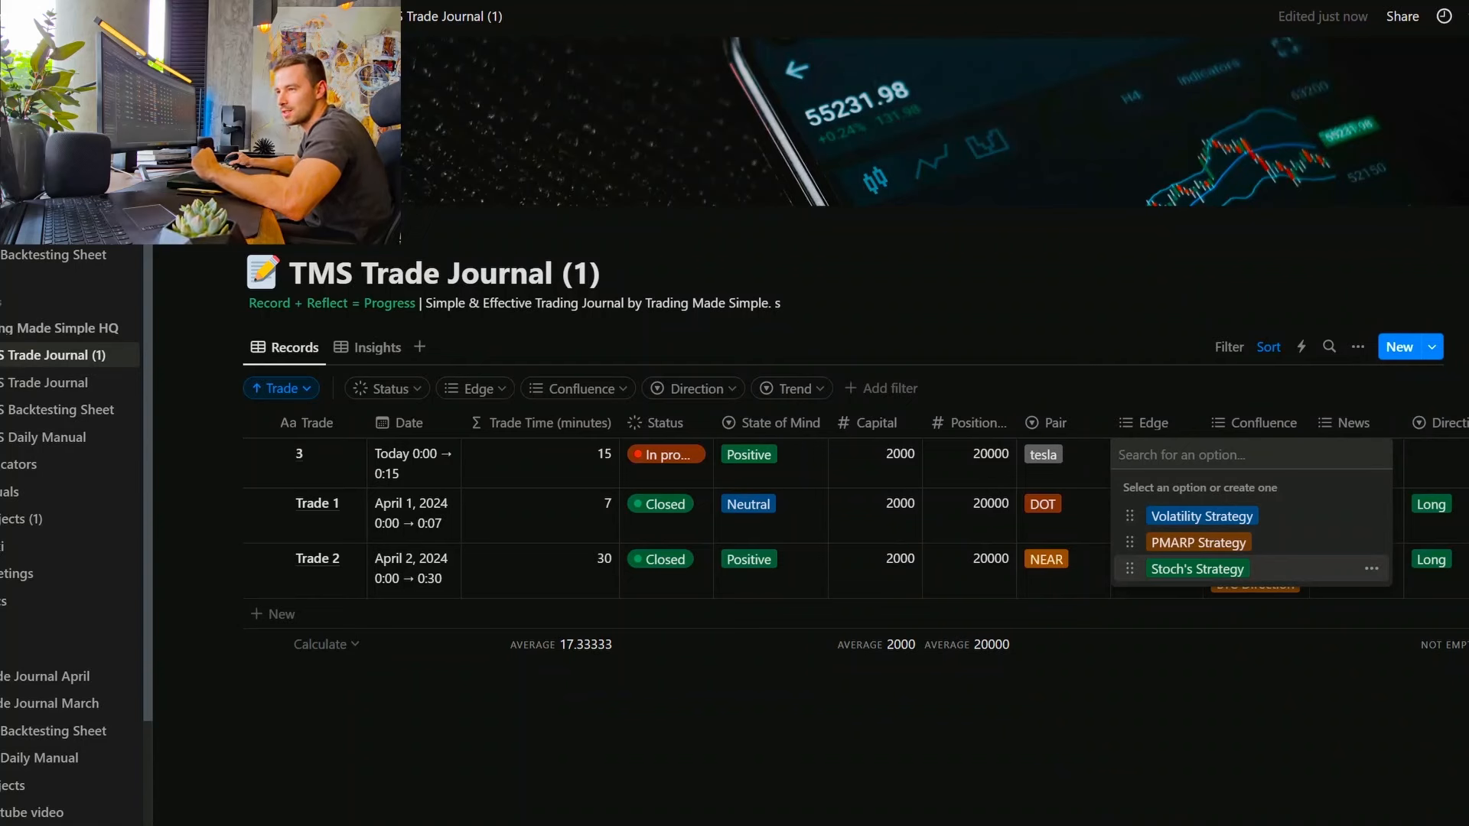
key(Return)
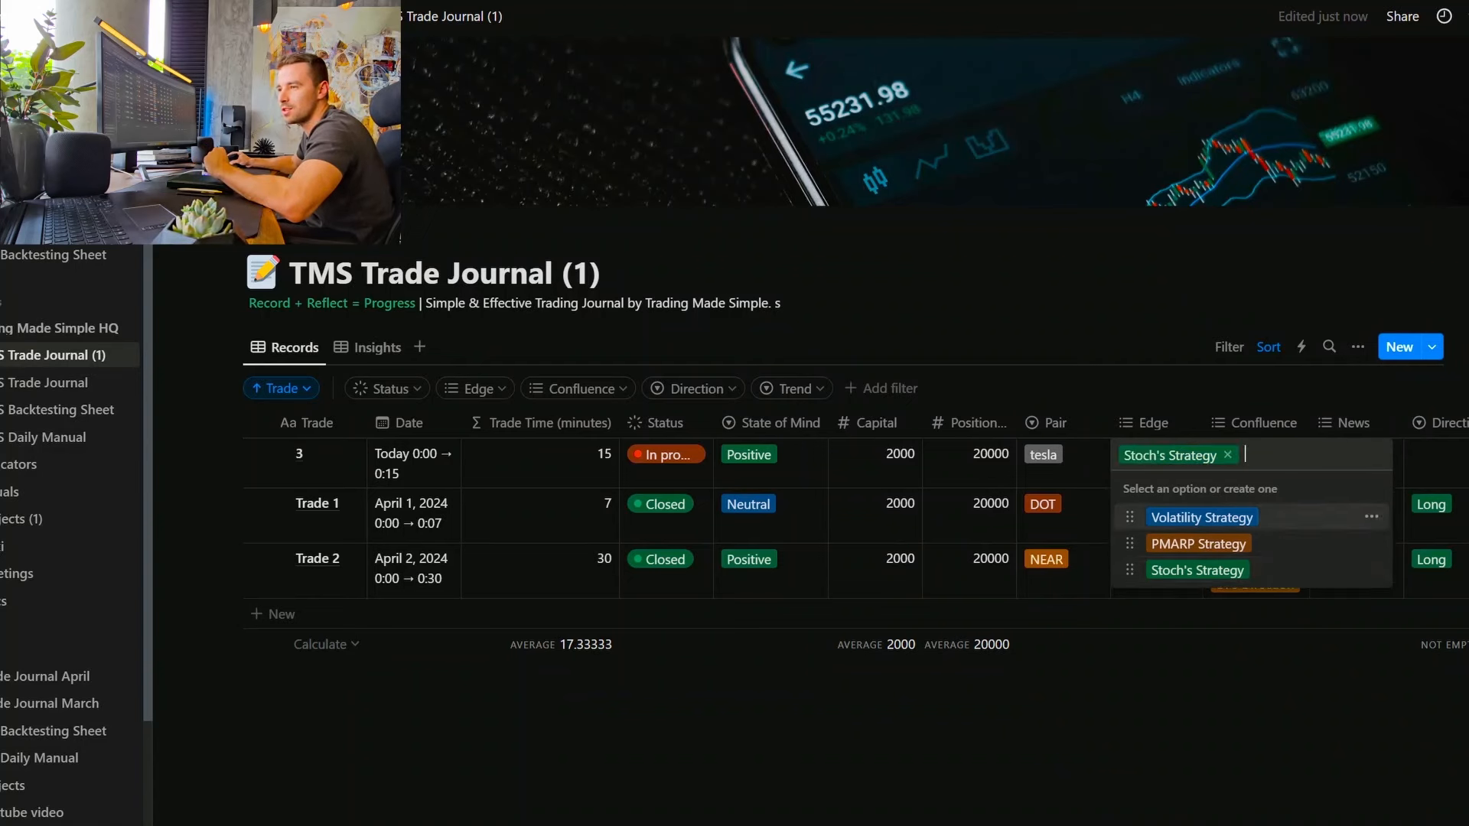
key(Escape)
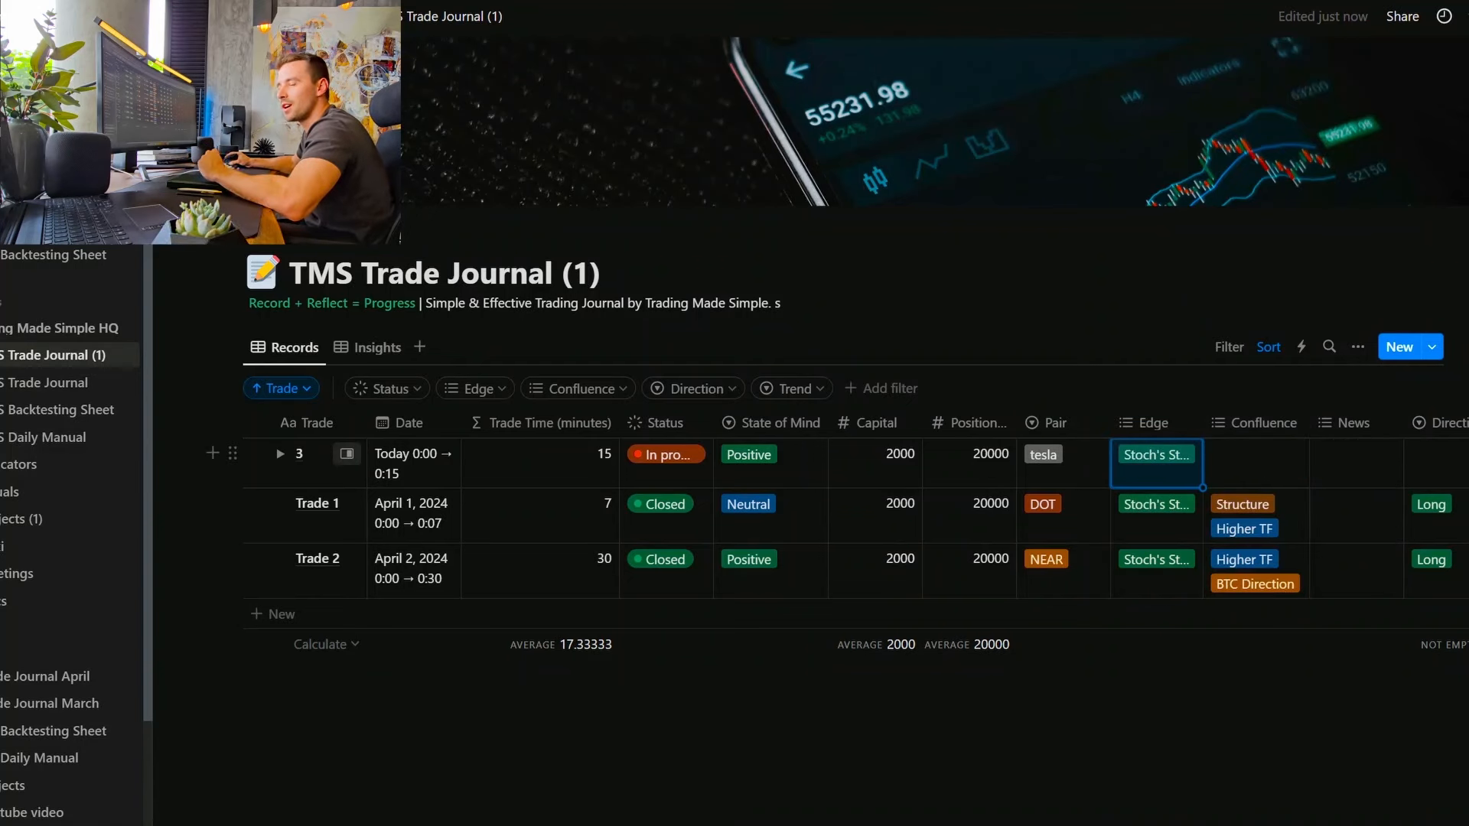
Step: Add the Structure tag to trade 3's Confluence and remove it again
click(1255, 462)
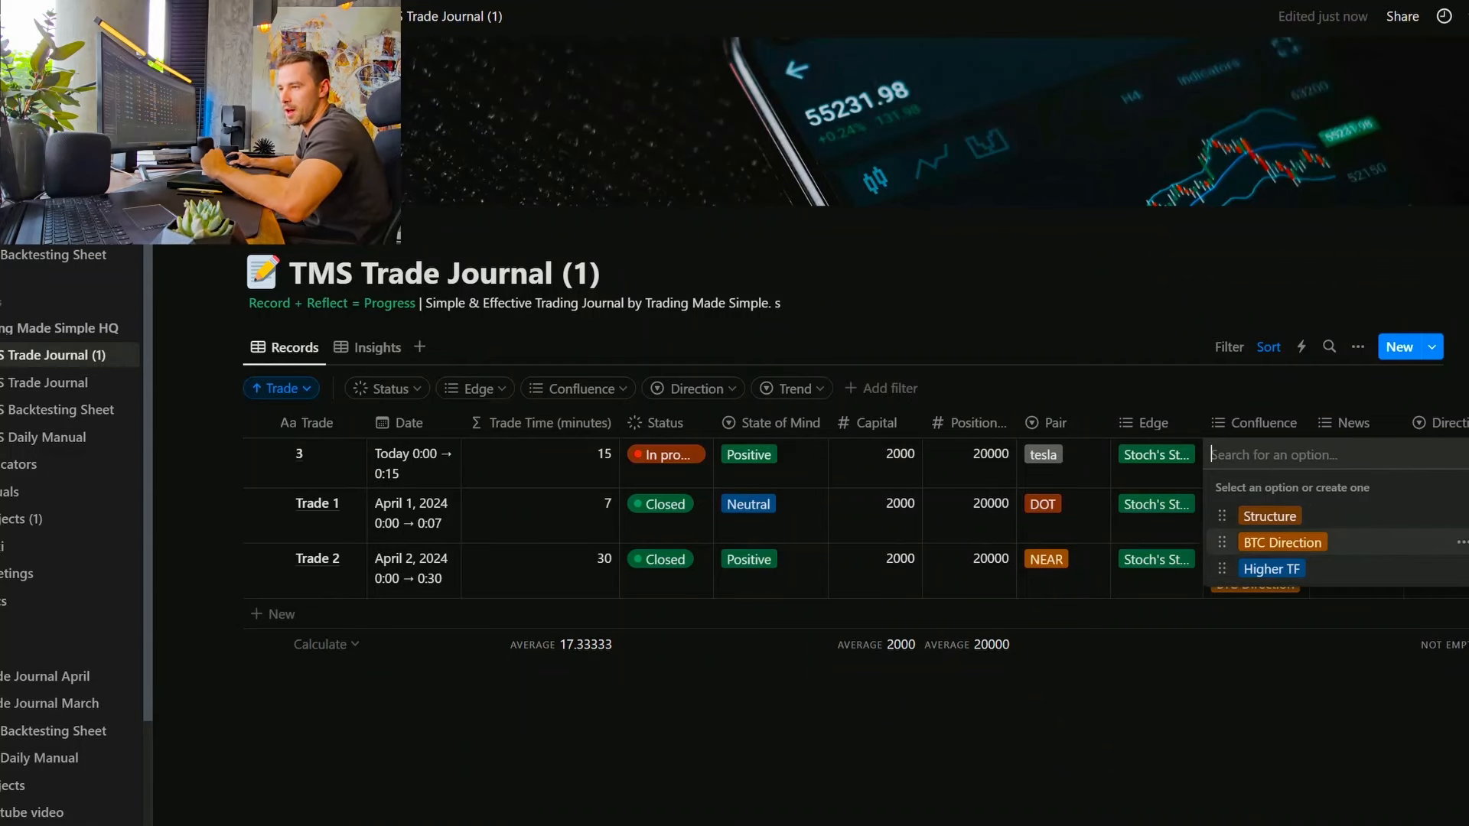
click(1269, 516)
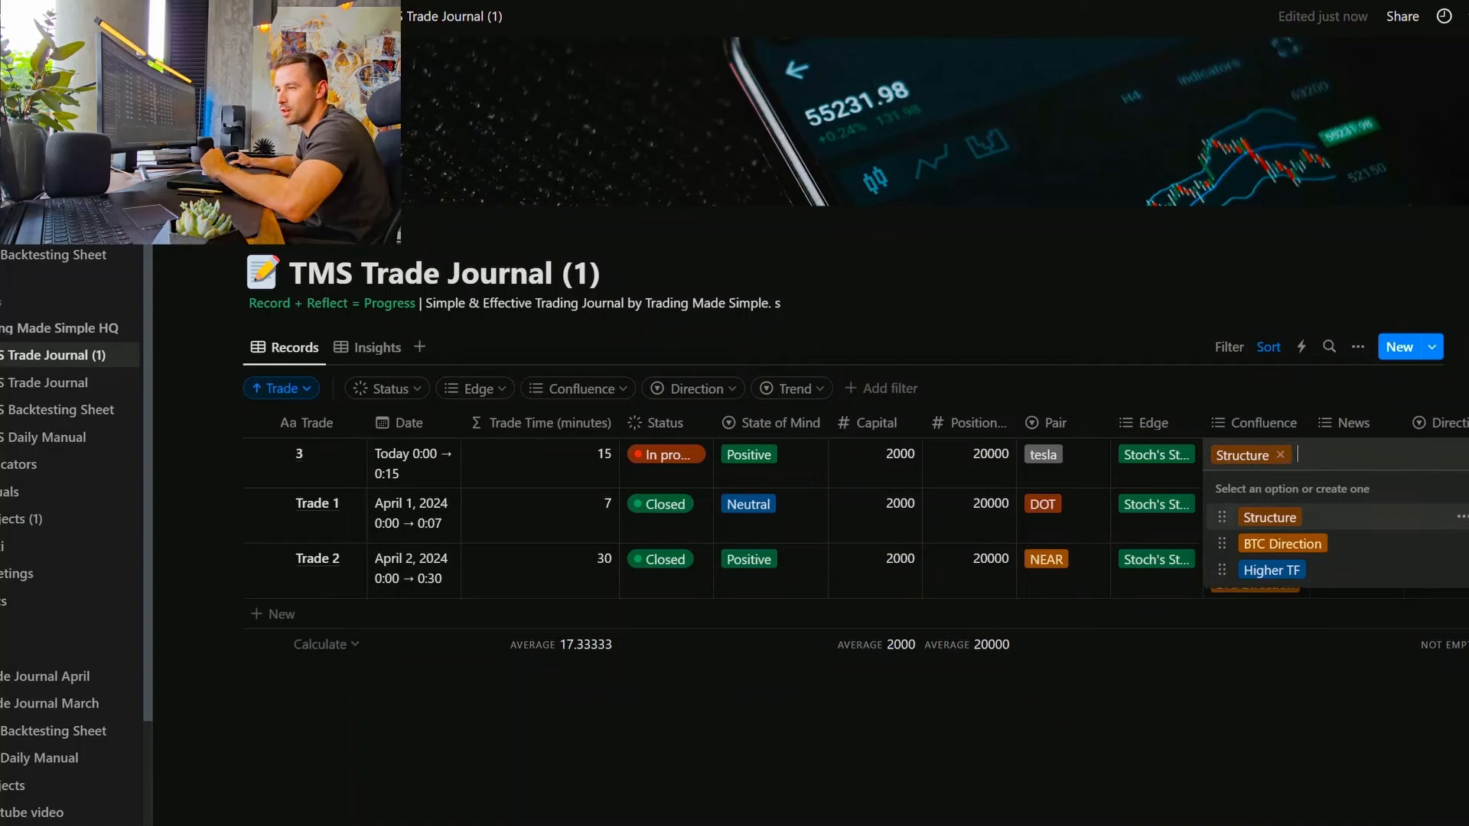
key(BackSpace)
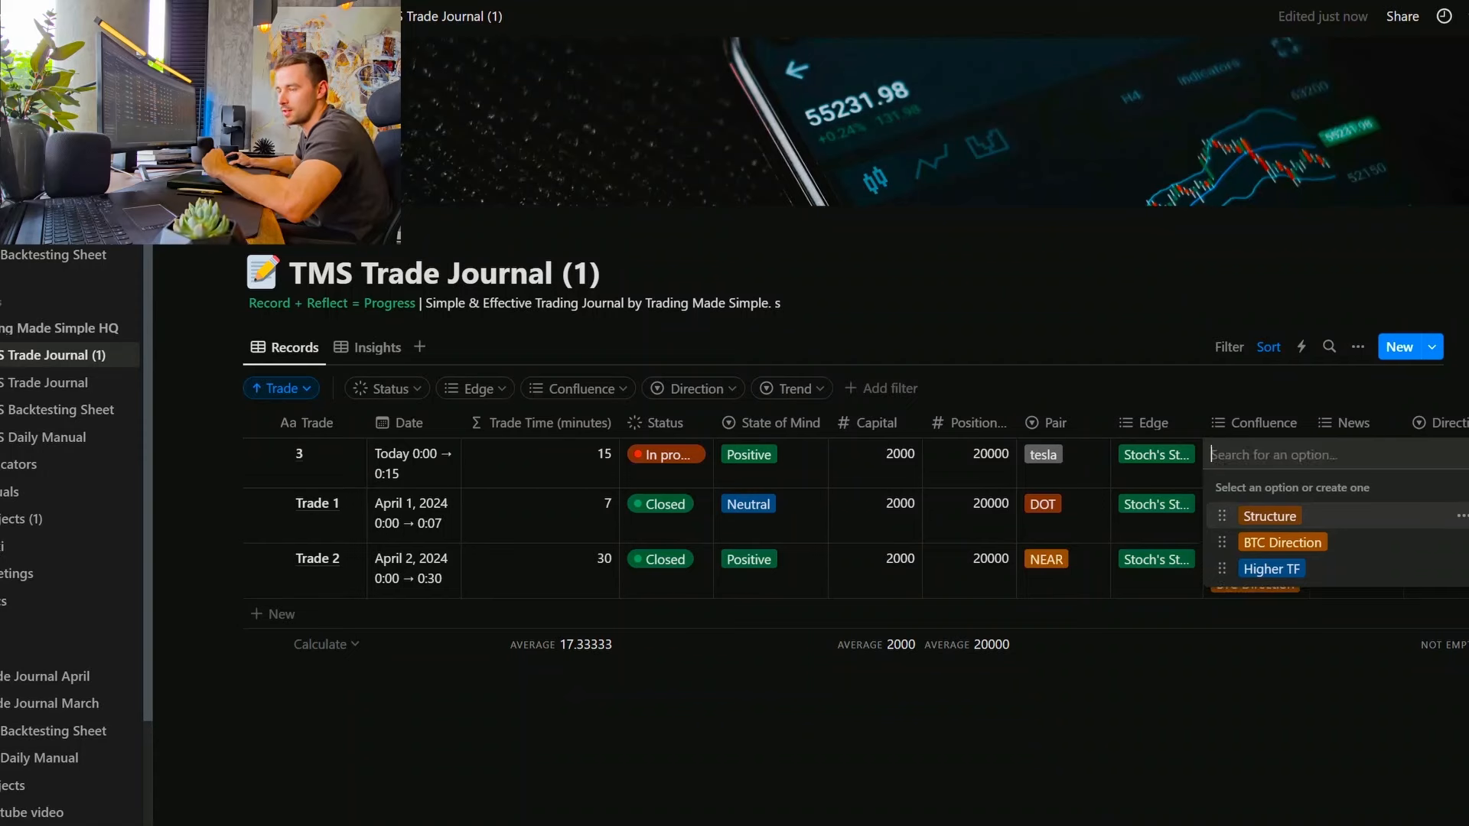
key(Escape)
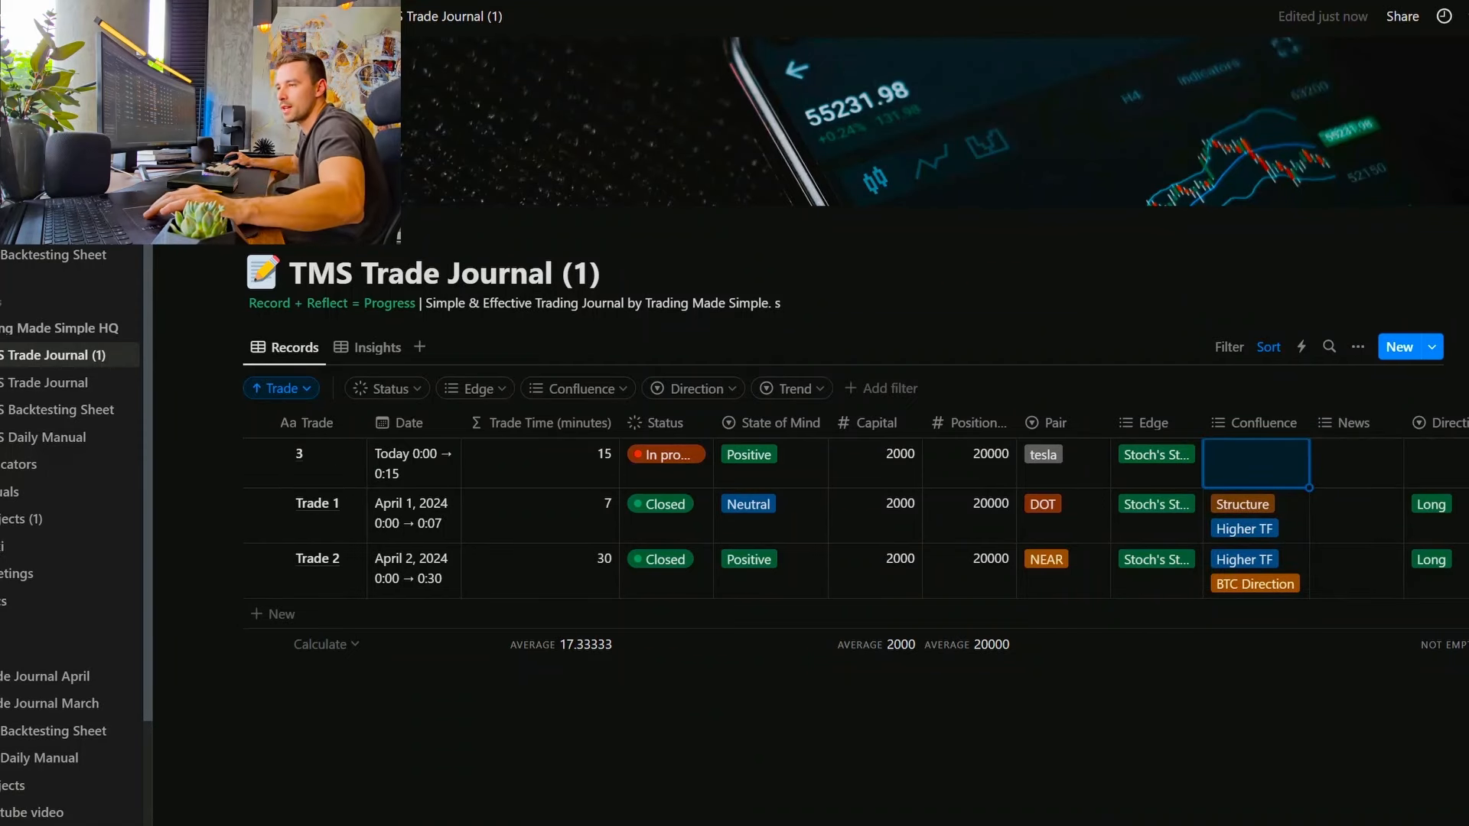
Step: Add the CPI tag to trade 3's News and remove it again
scroll(964, 464, right, 5)
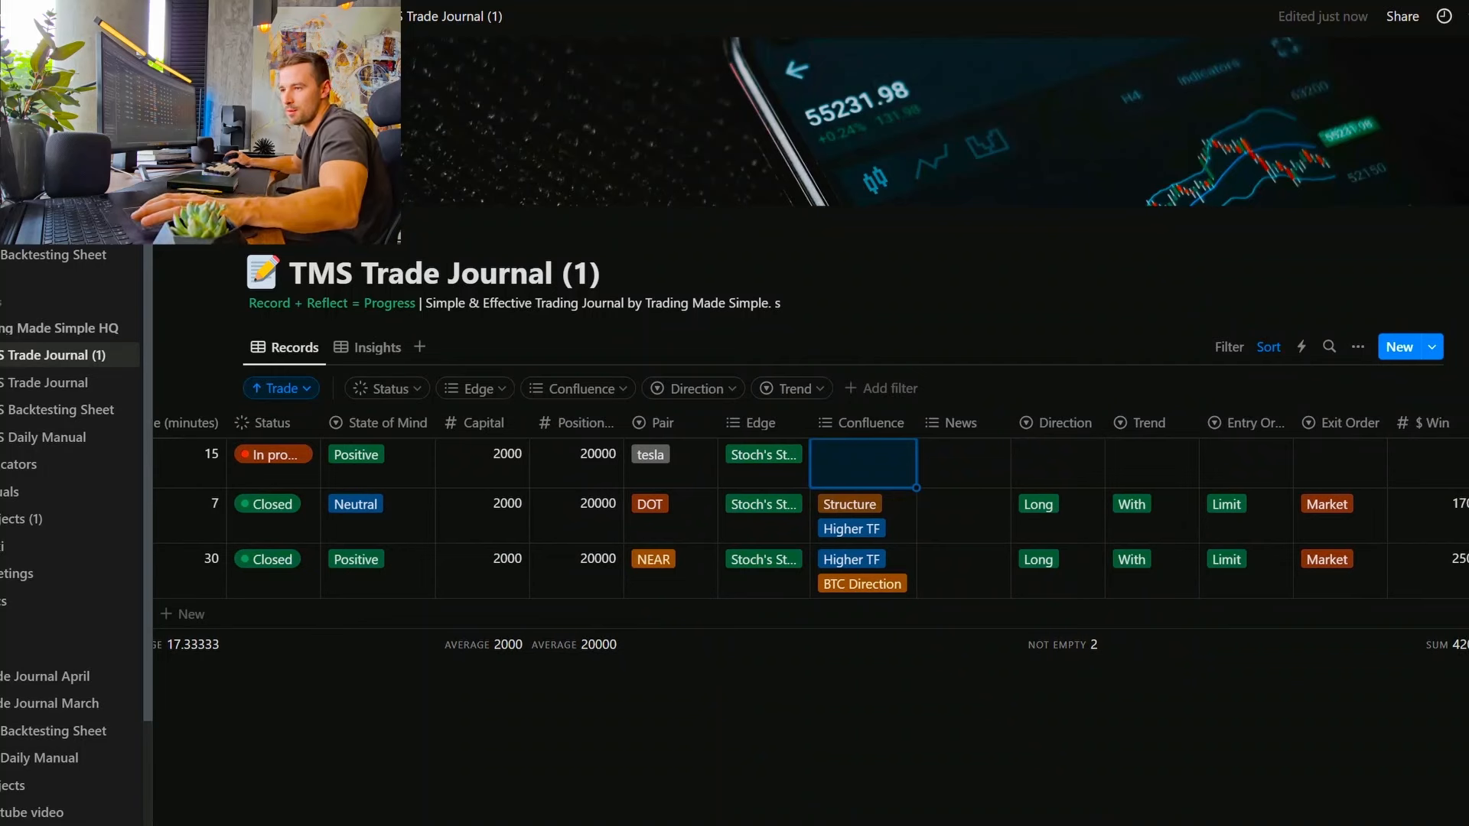
click(964, 463)
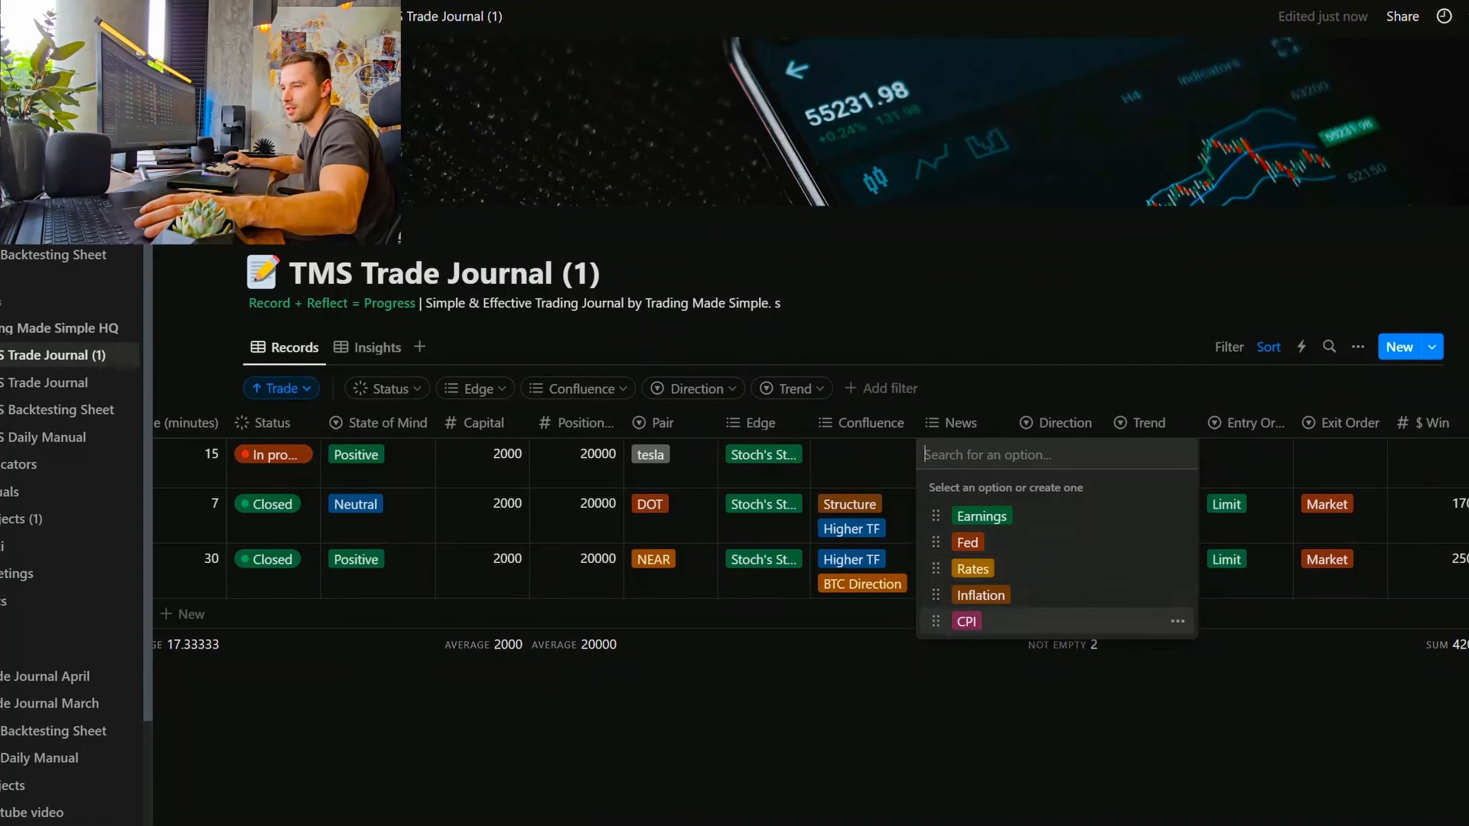
click(966, 621)
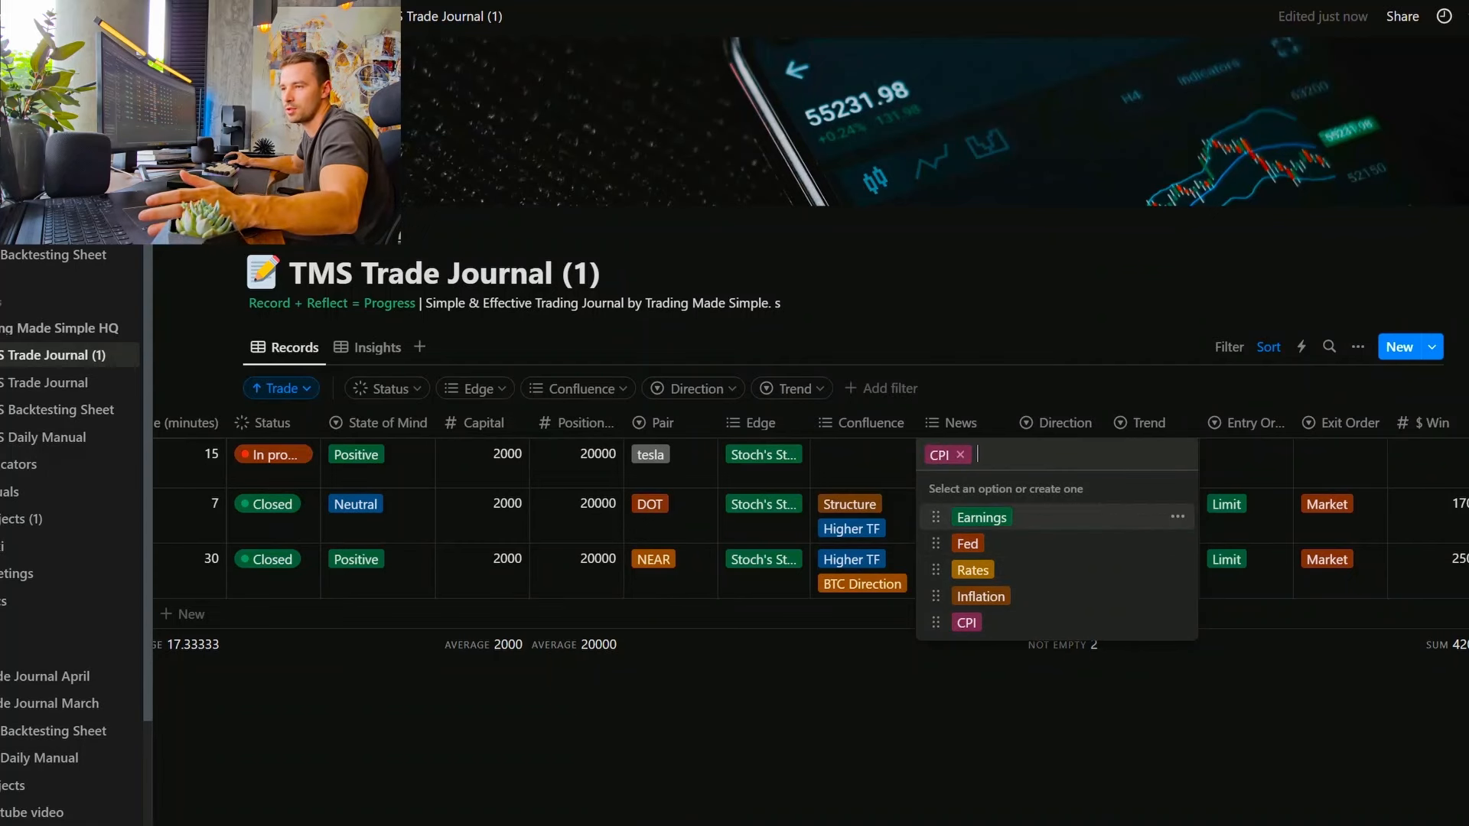
click(959, 455)
key(Escape)
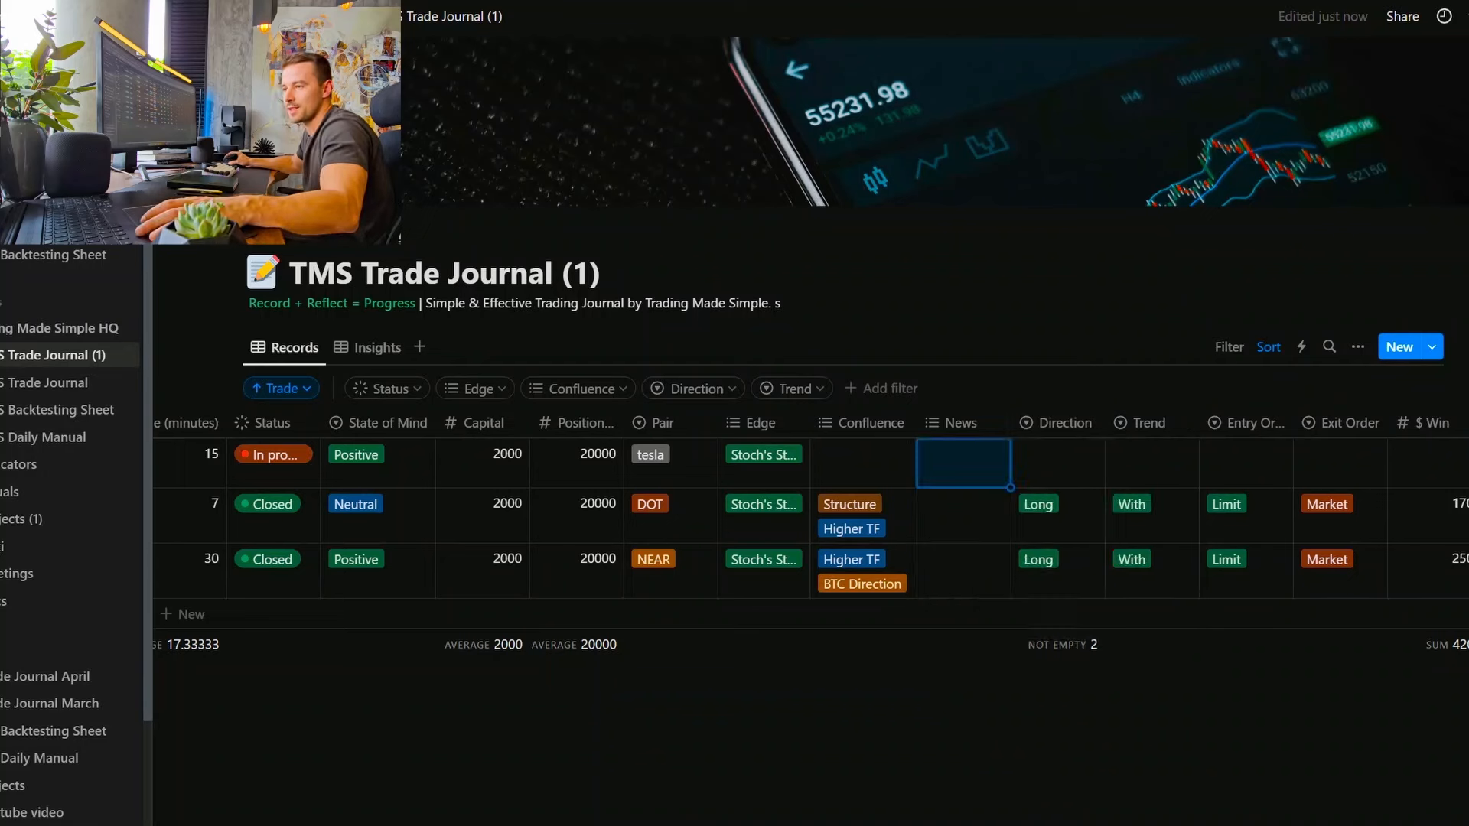
Step: Set trade 3's Direction to Short
click(1058, 463)
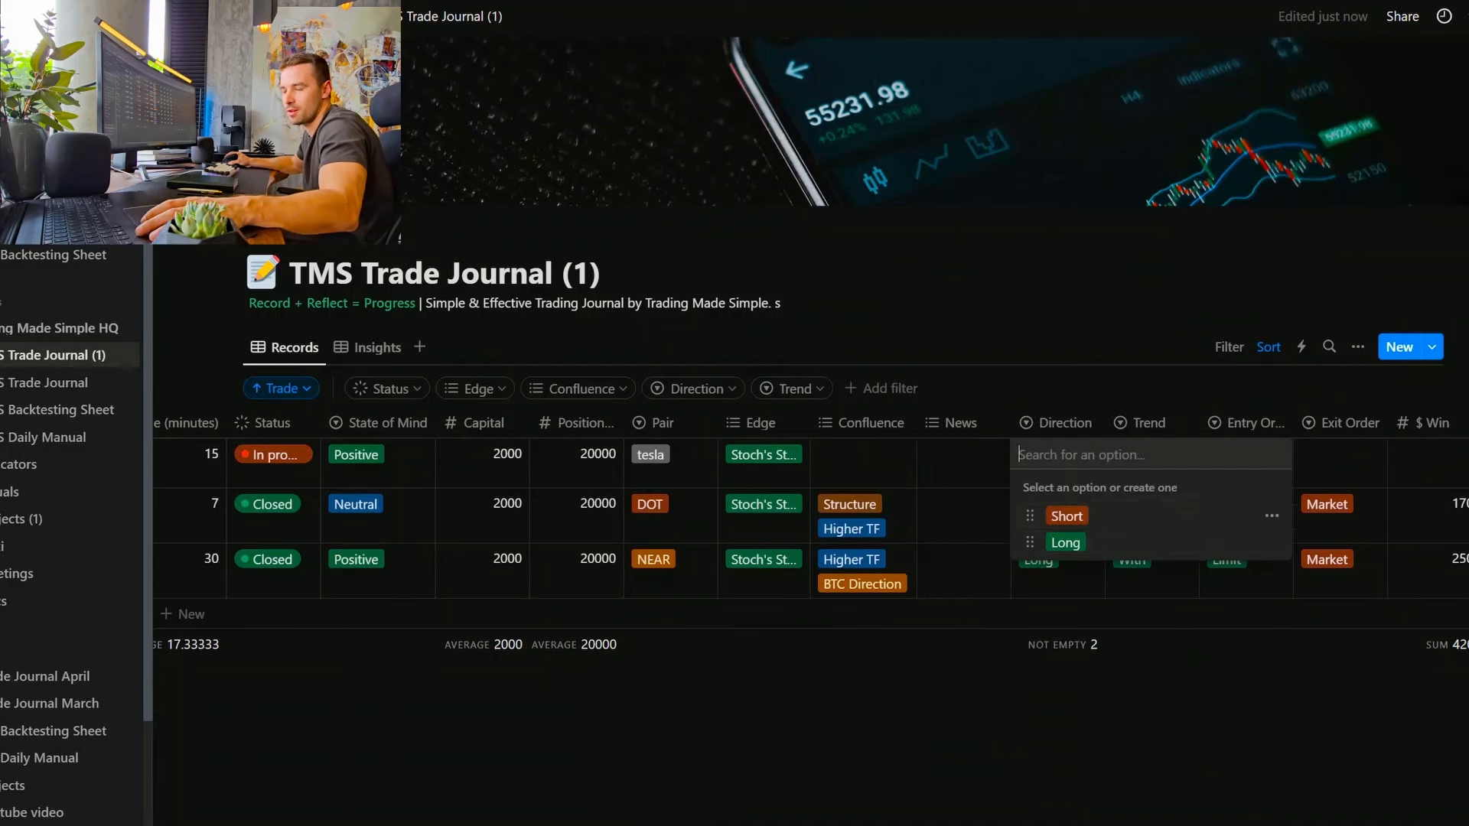
key(Up)
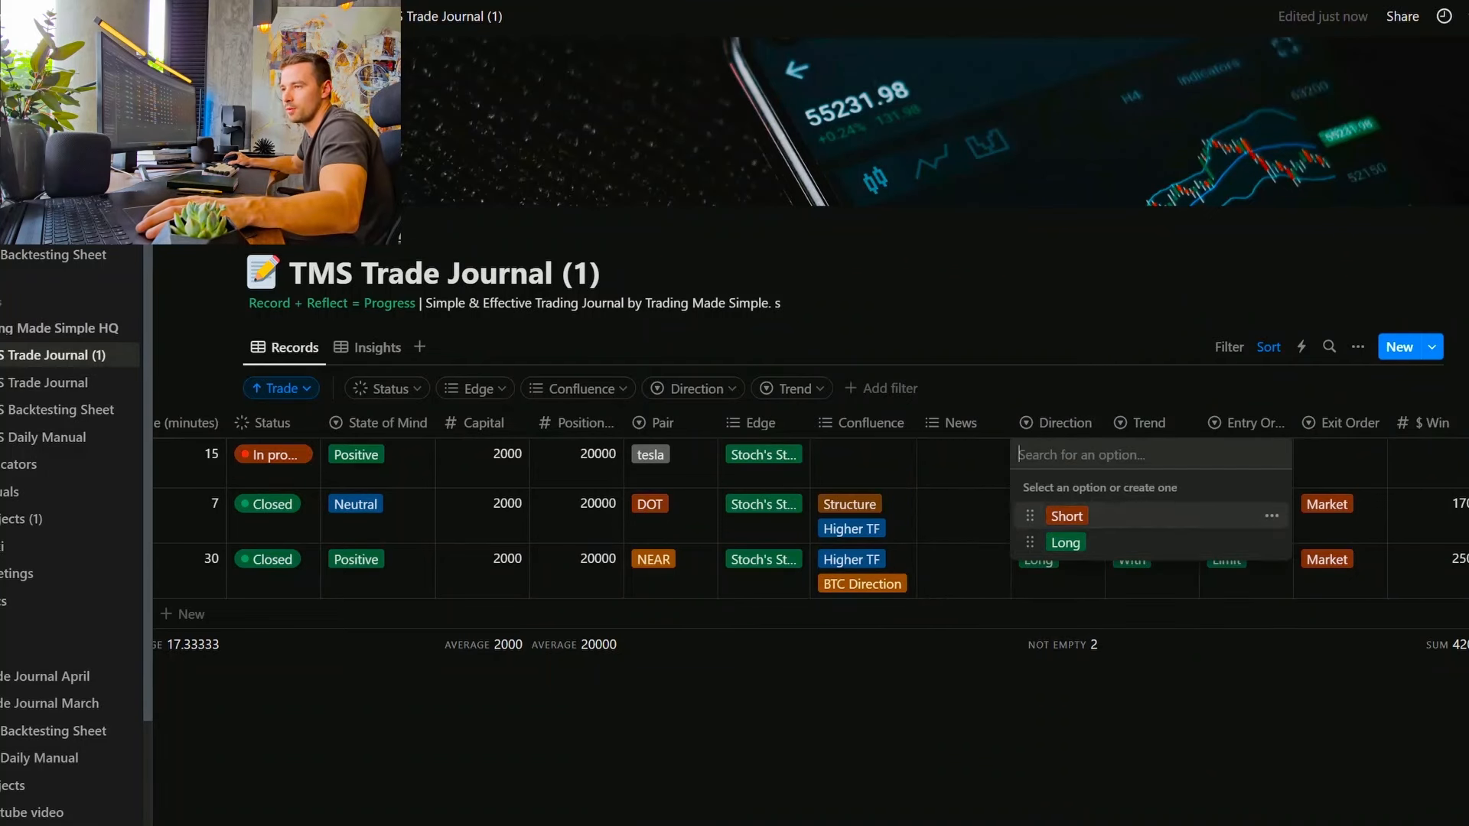
key(Return)
key(Escape)
Step: Set trade 3's Trend to With
click(1151, 463)
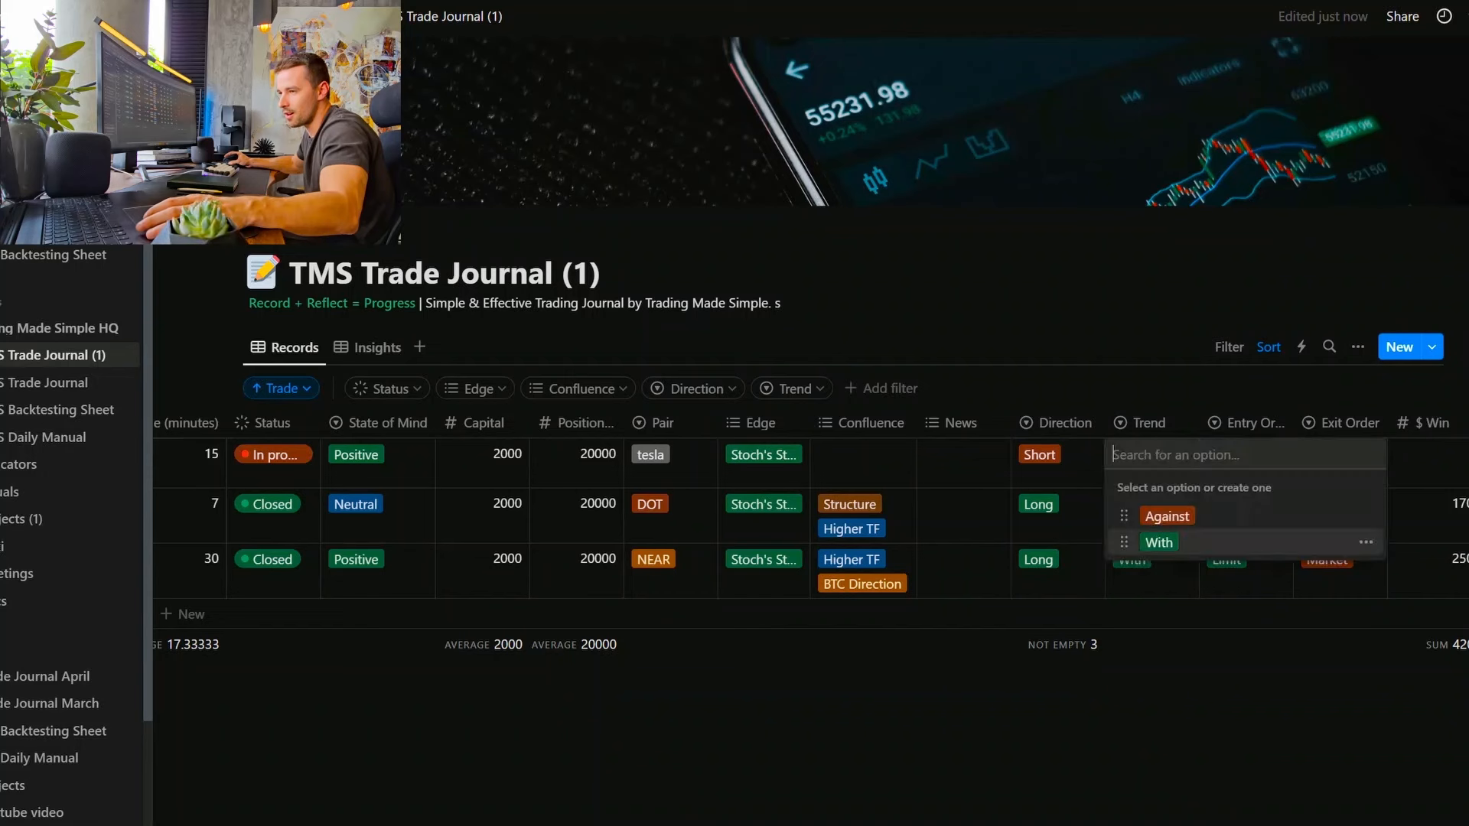
key(Up)
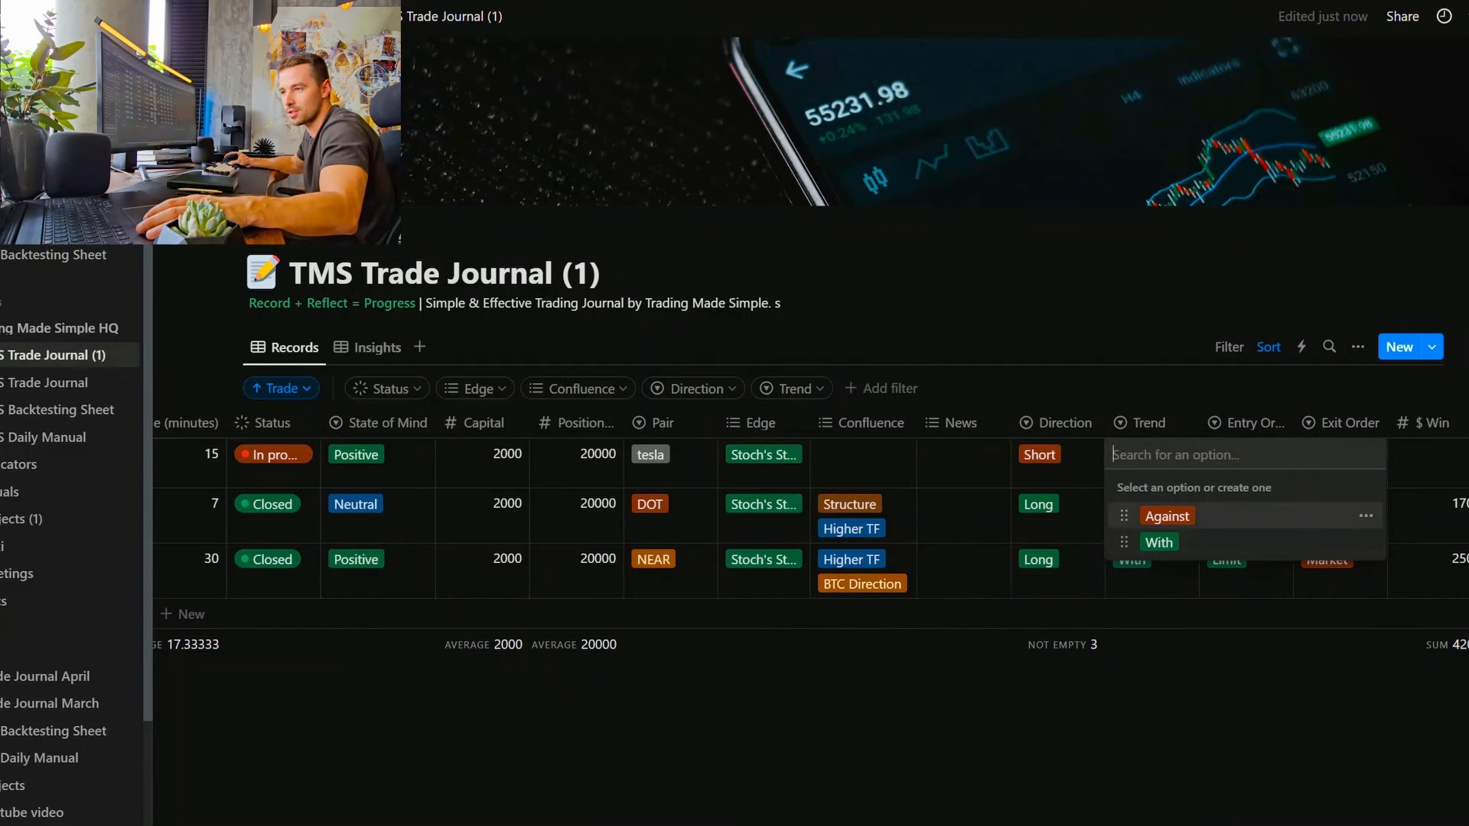
key(Down)
key(Up)
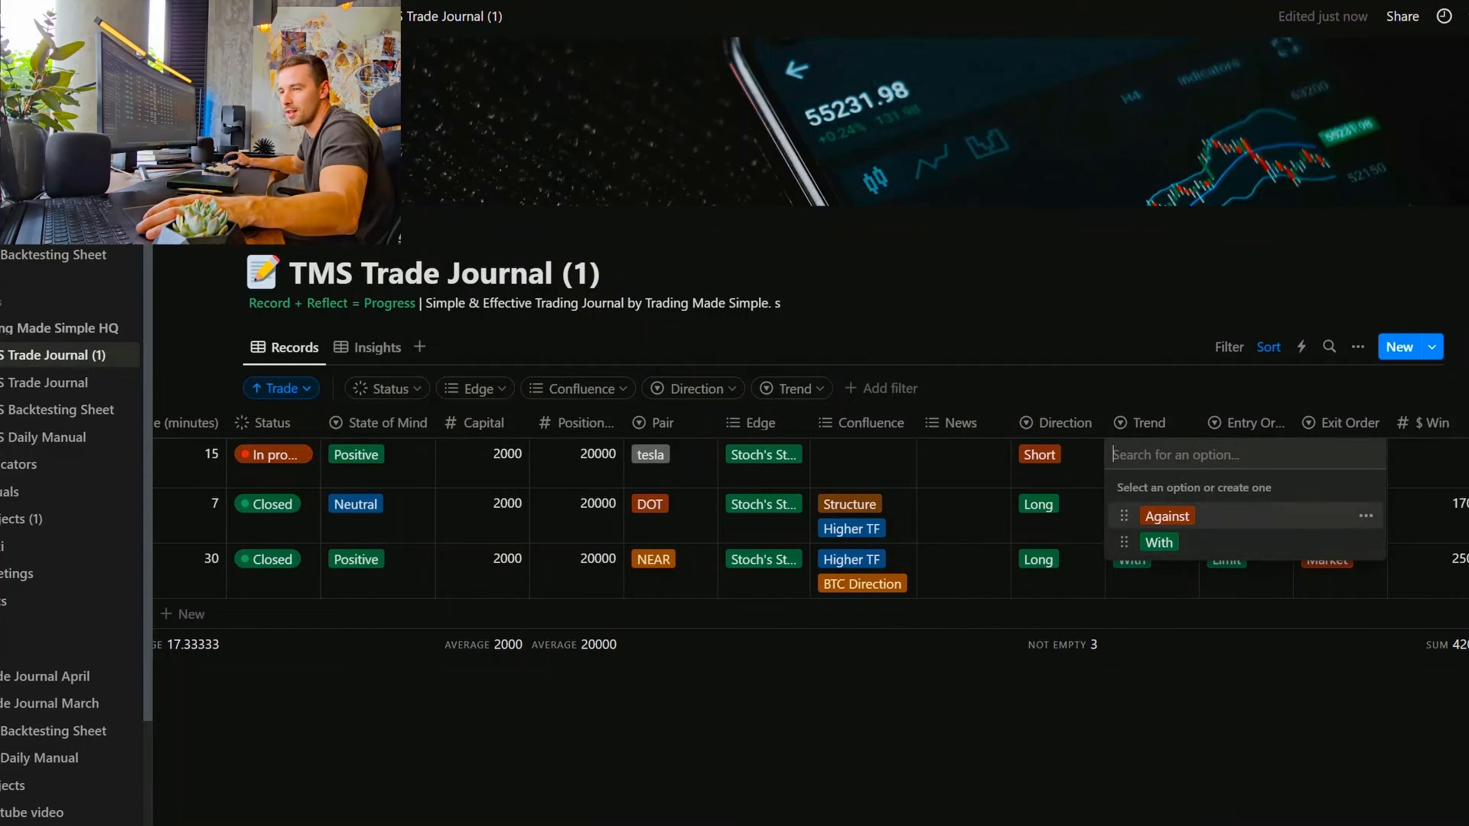
key(Down)
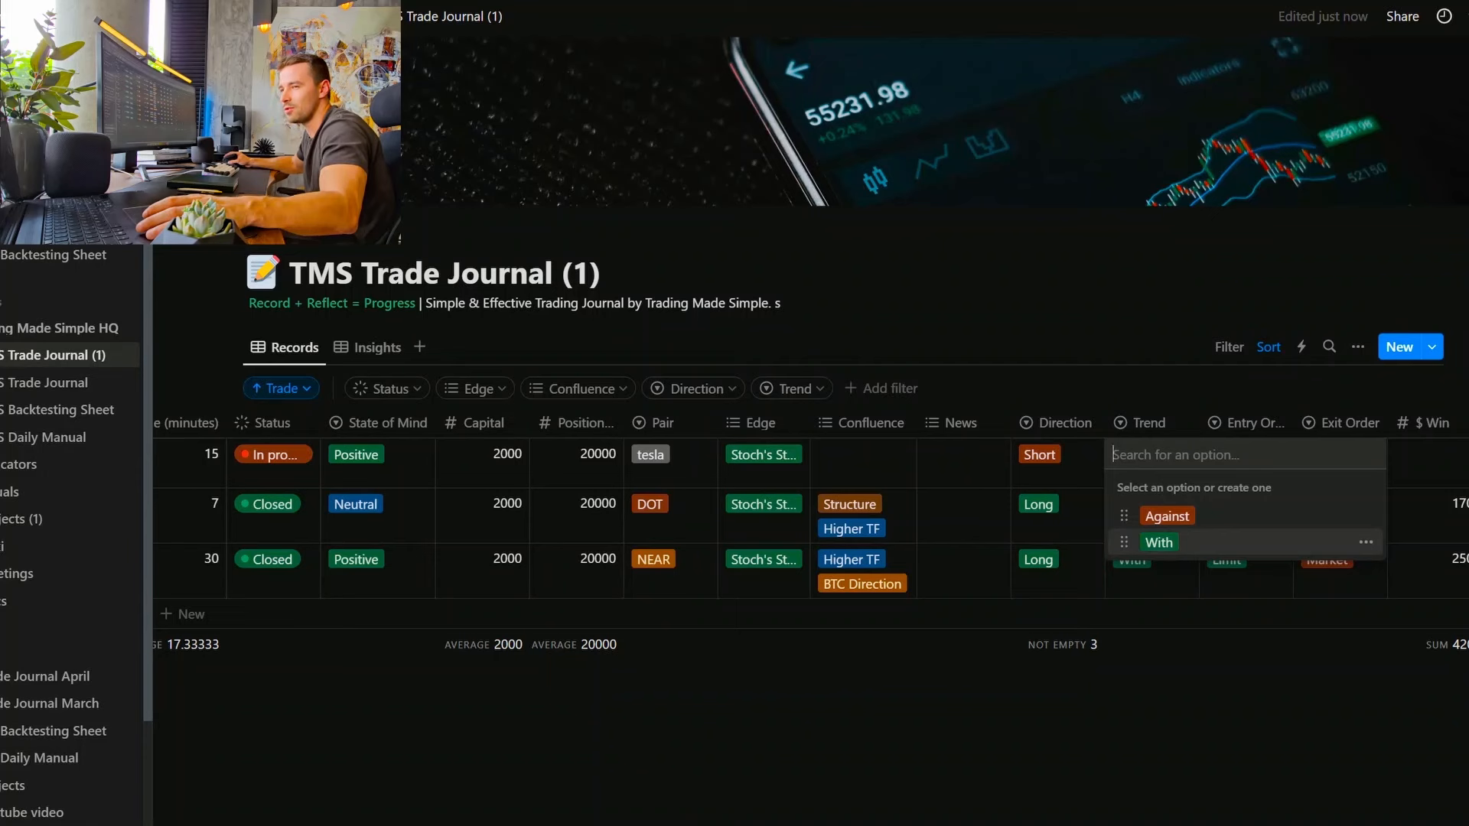
key(Up)
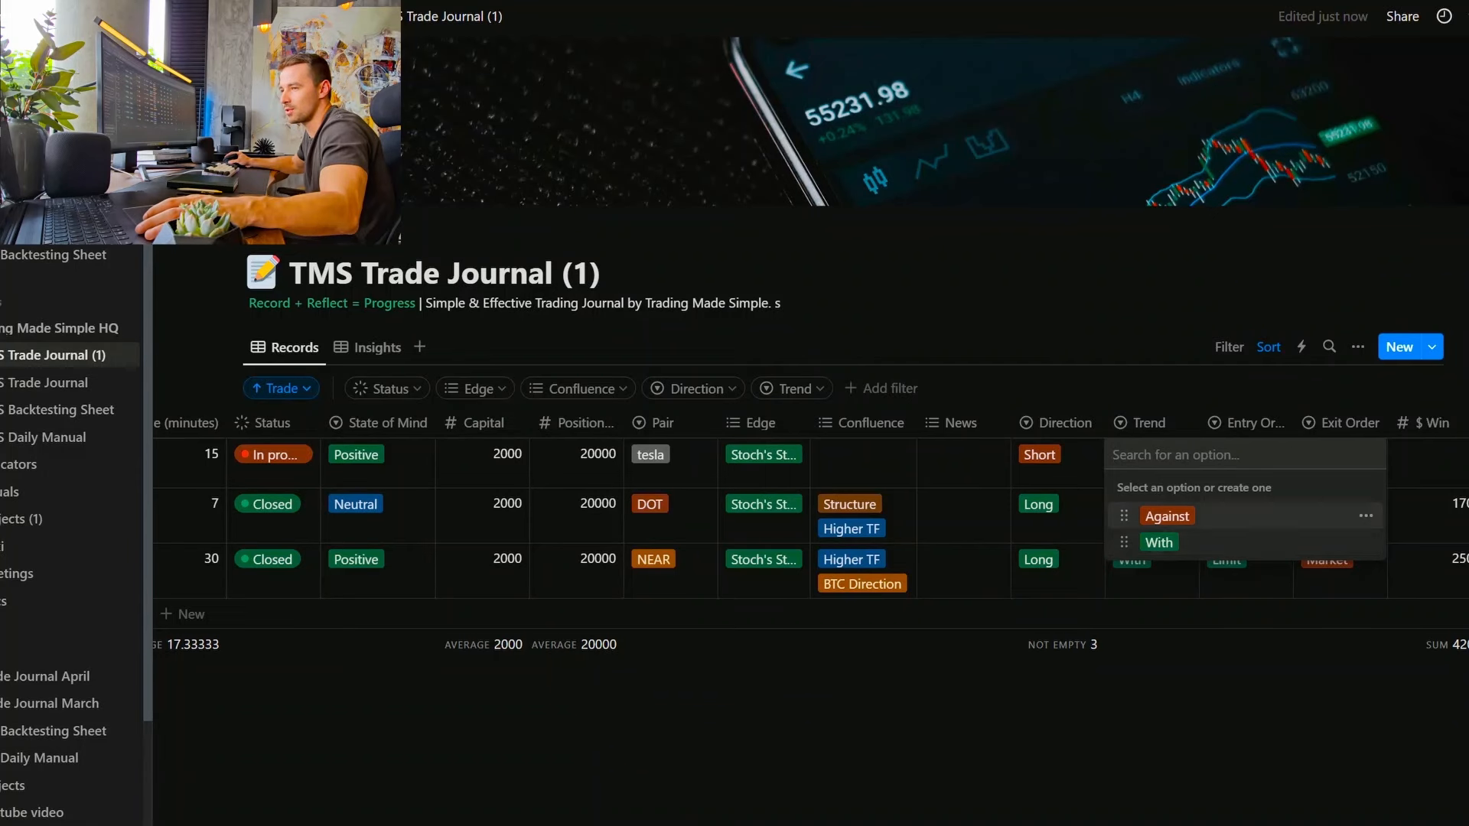
key(Down)
key(Up)
key(Down)
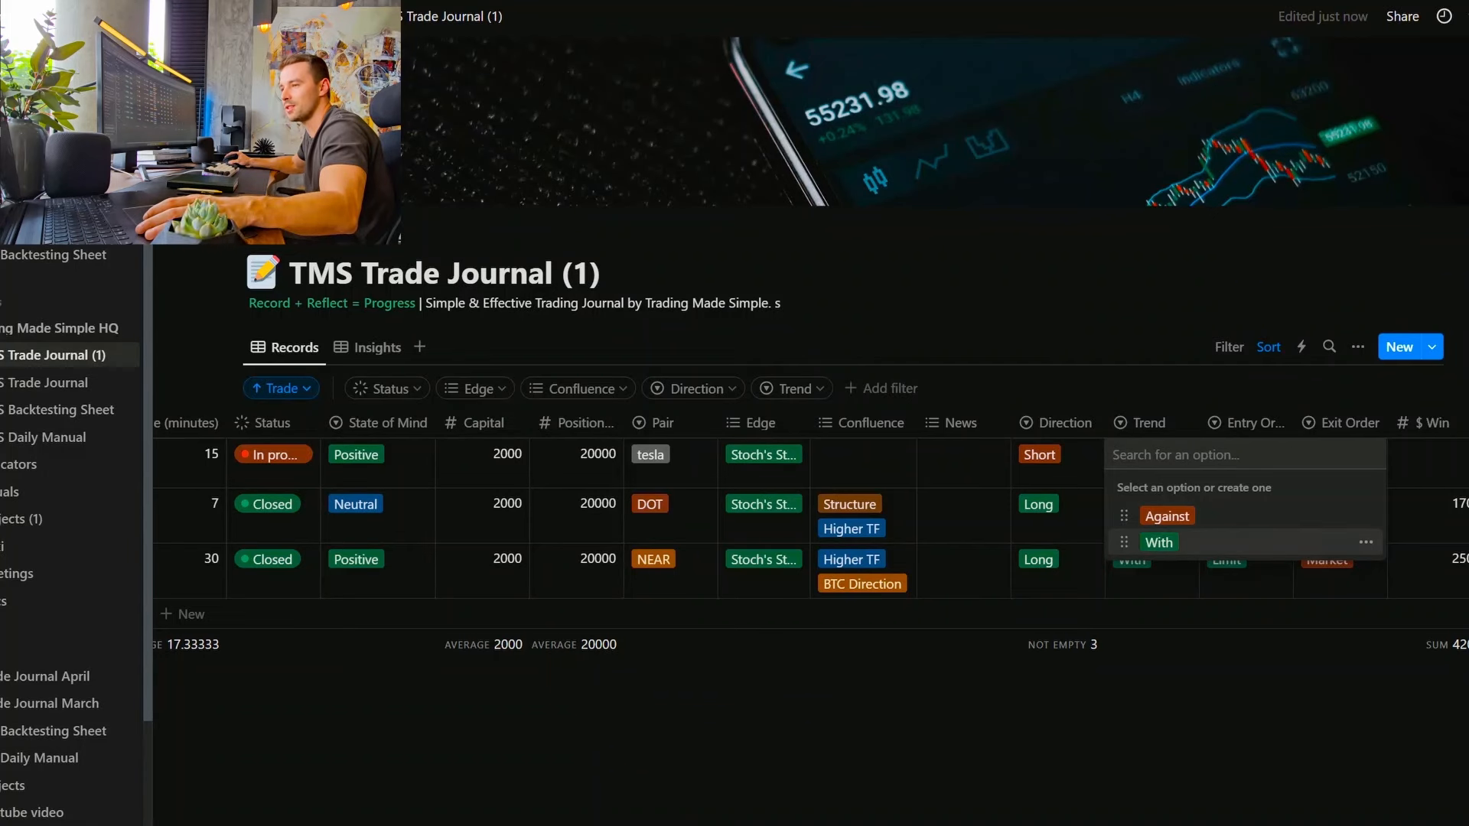
key(Up)
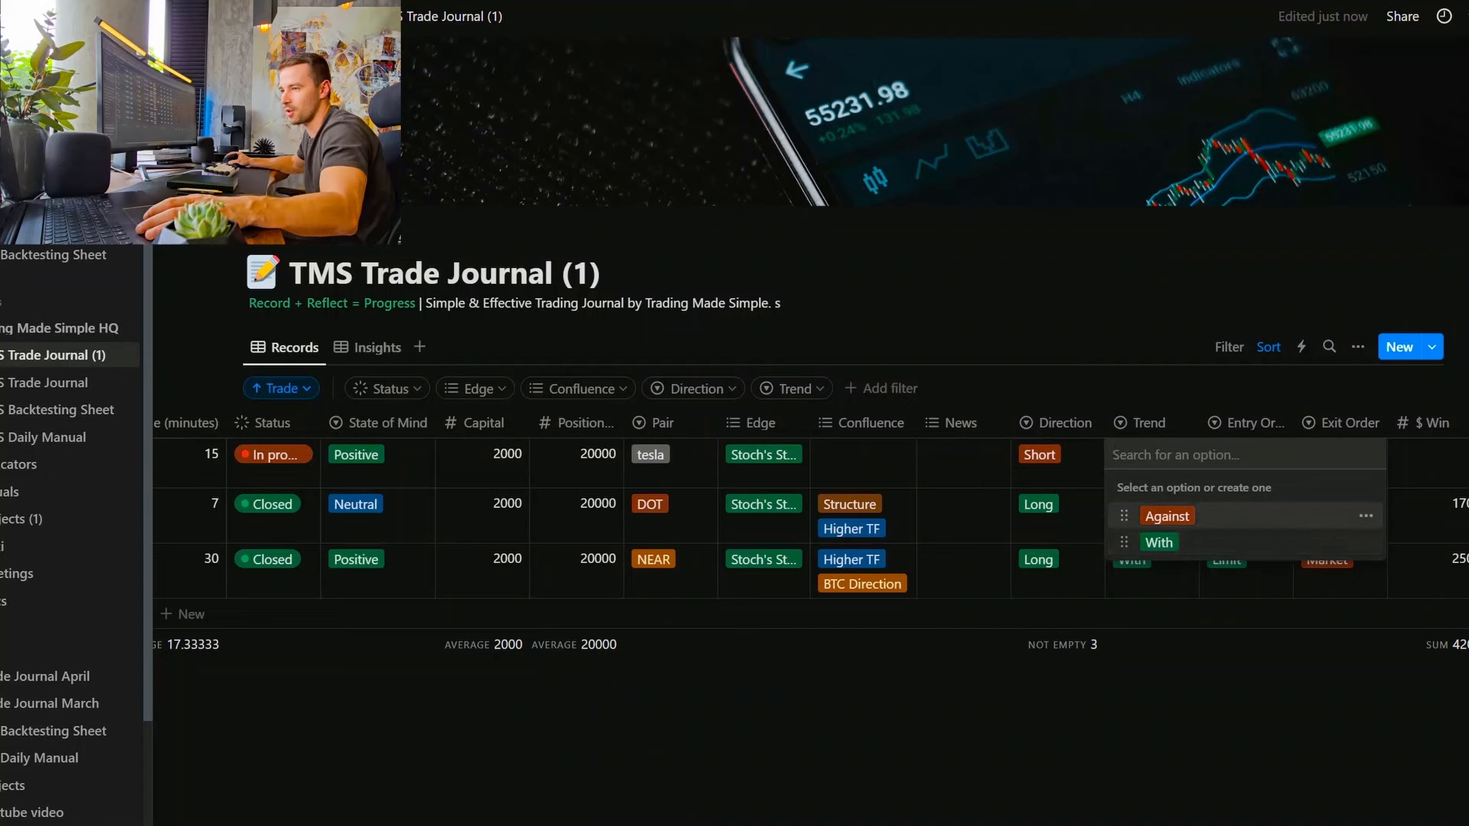
key(Down)
key(Return)
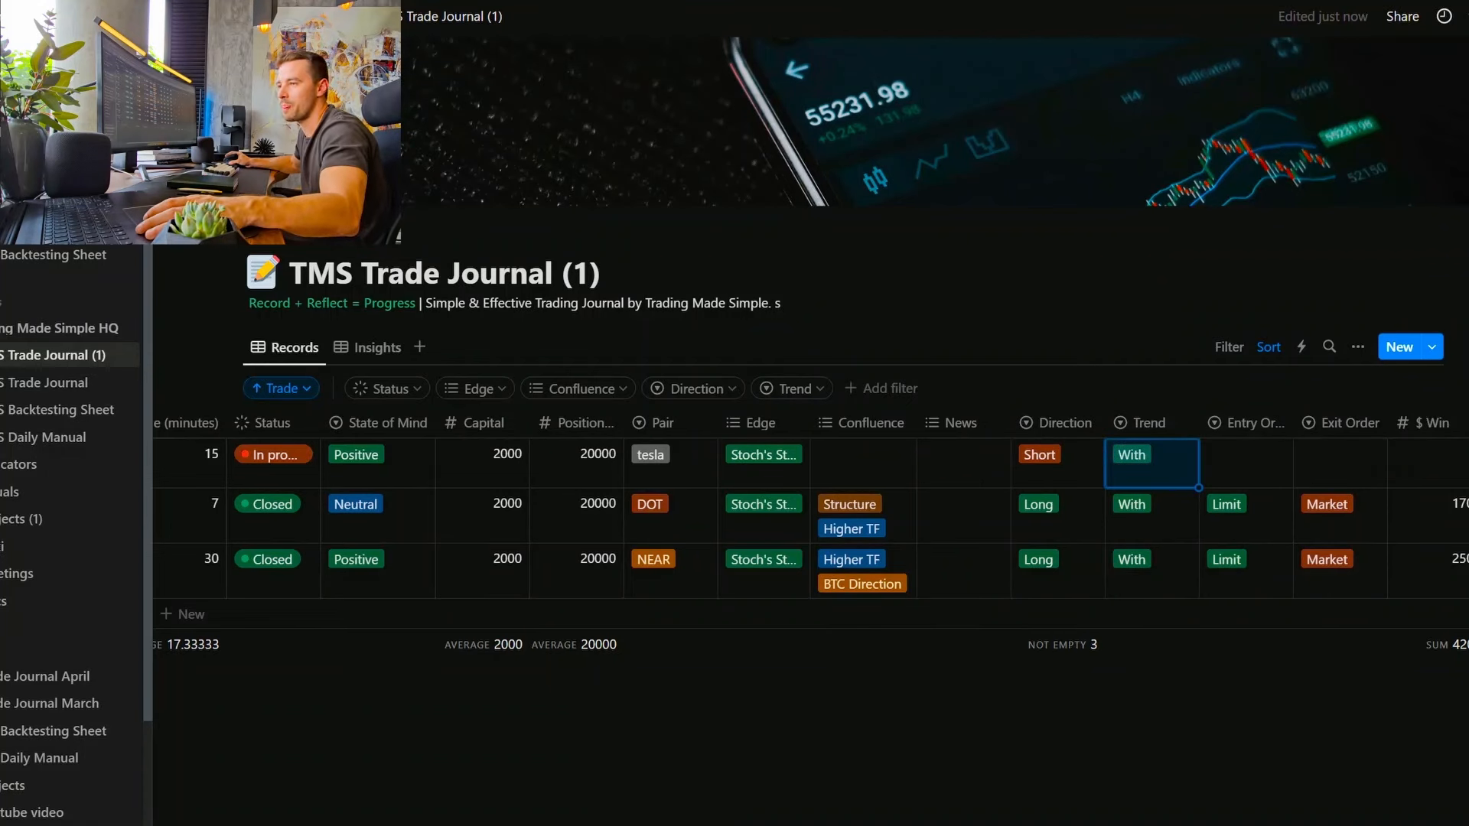
Step: Set trade 3's Entry Order to Limit and its Exit Order to Market
click(1245, 462)
key(Down)
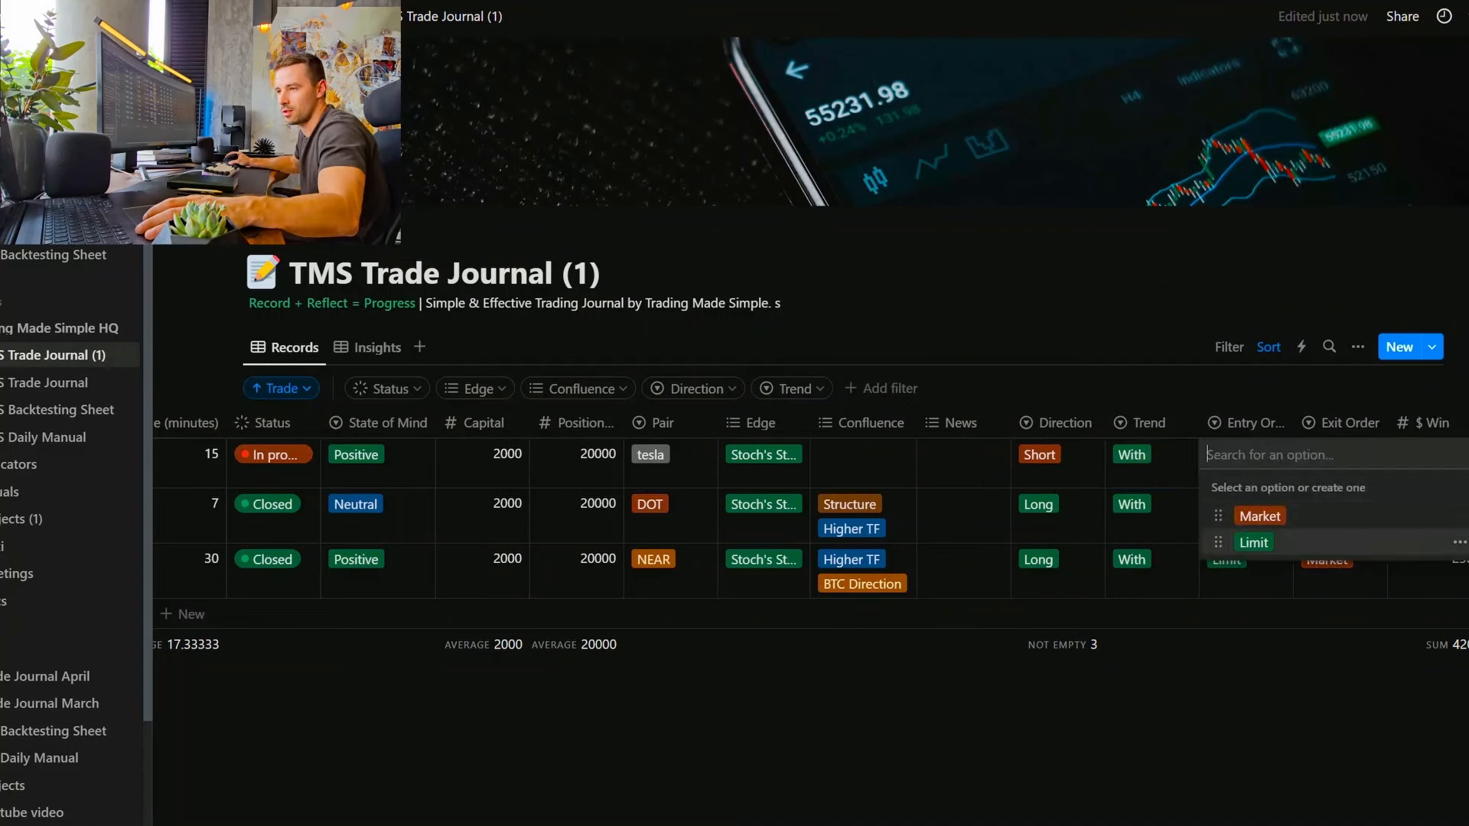
key(Up)
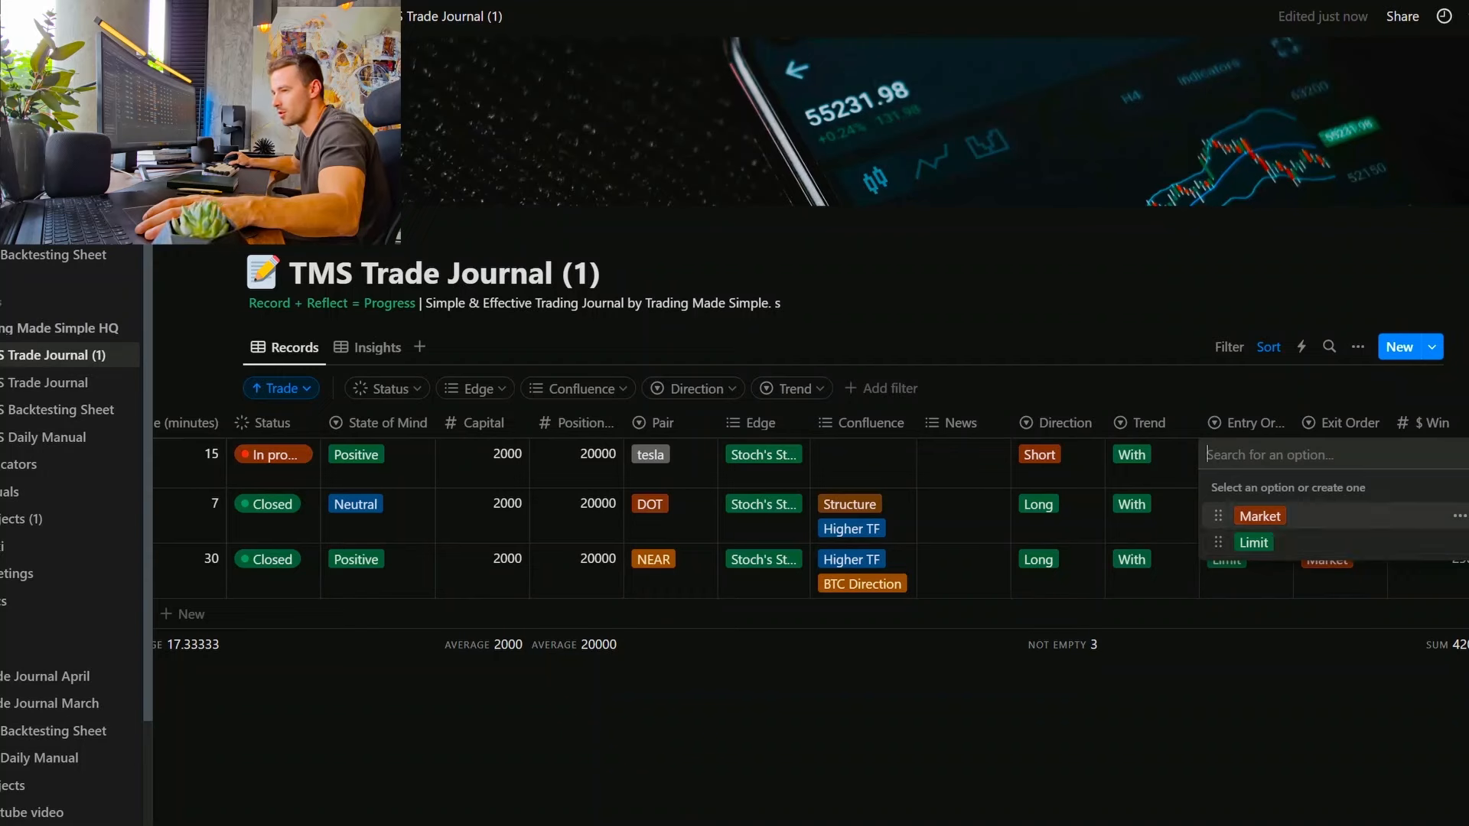
key(Down)
key(Return)
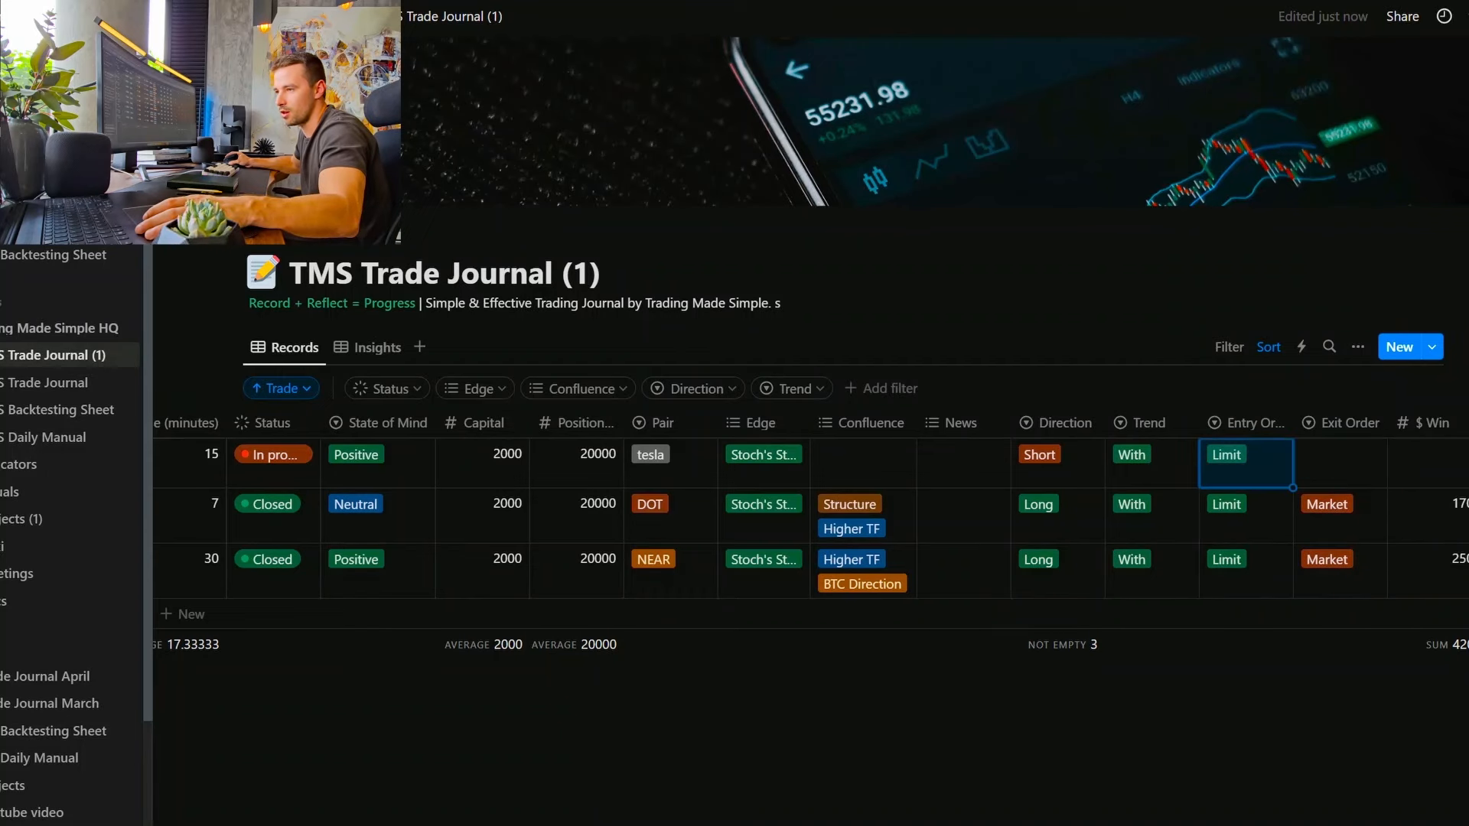
key(Right)
key(Return)
key(Return)
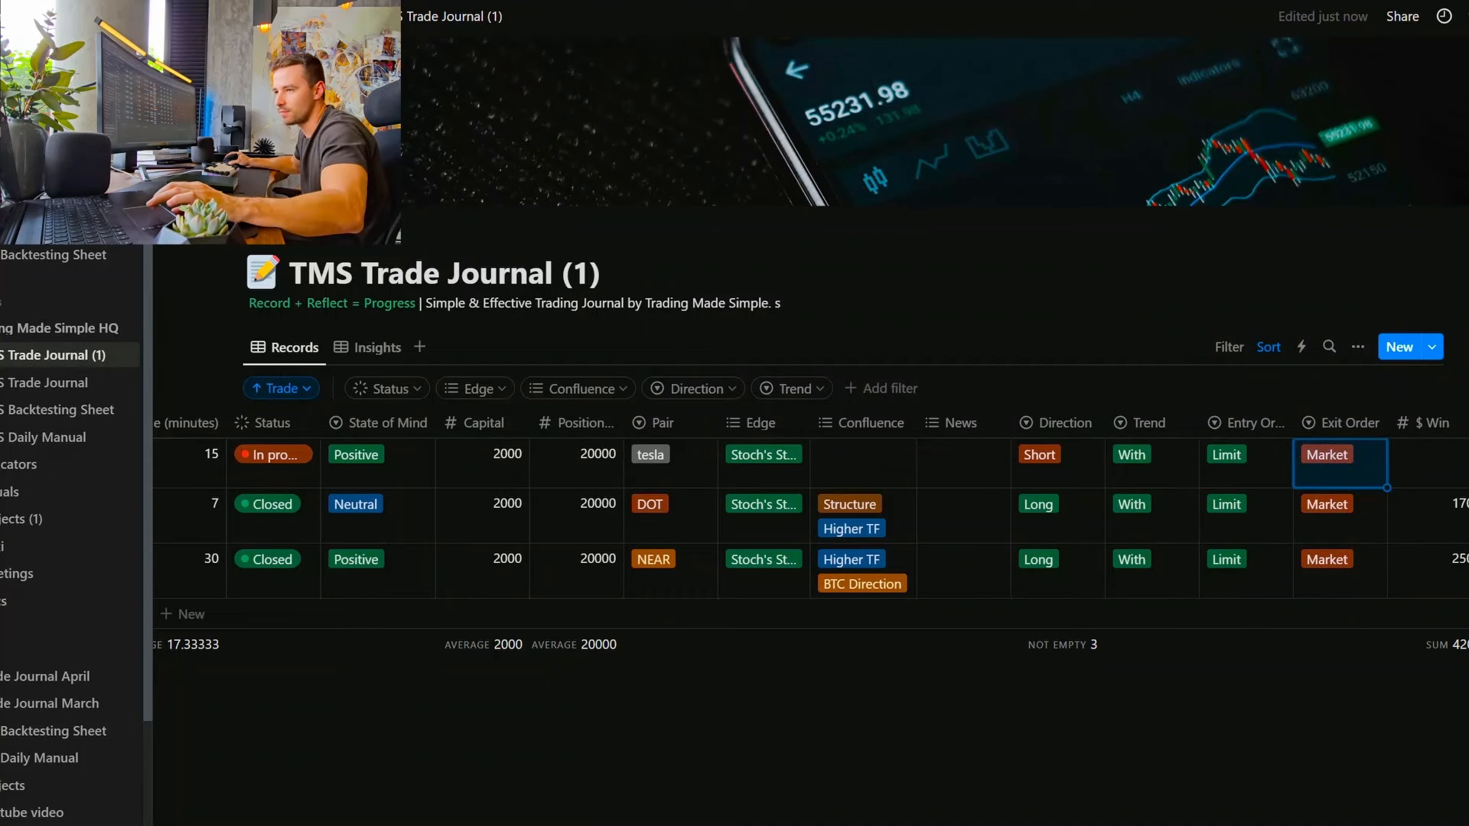
Step: Record a result of -100 in trade 3's $ Win field
scroll(995, 505, right, 5)
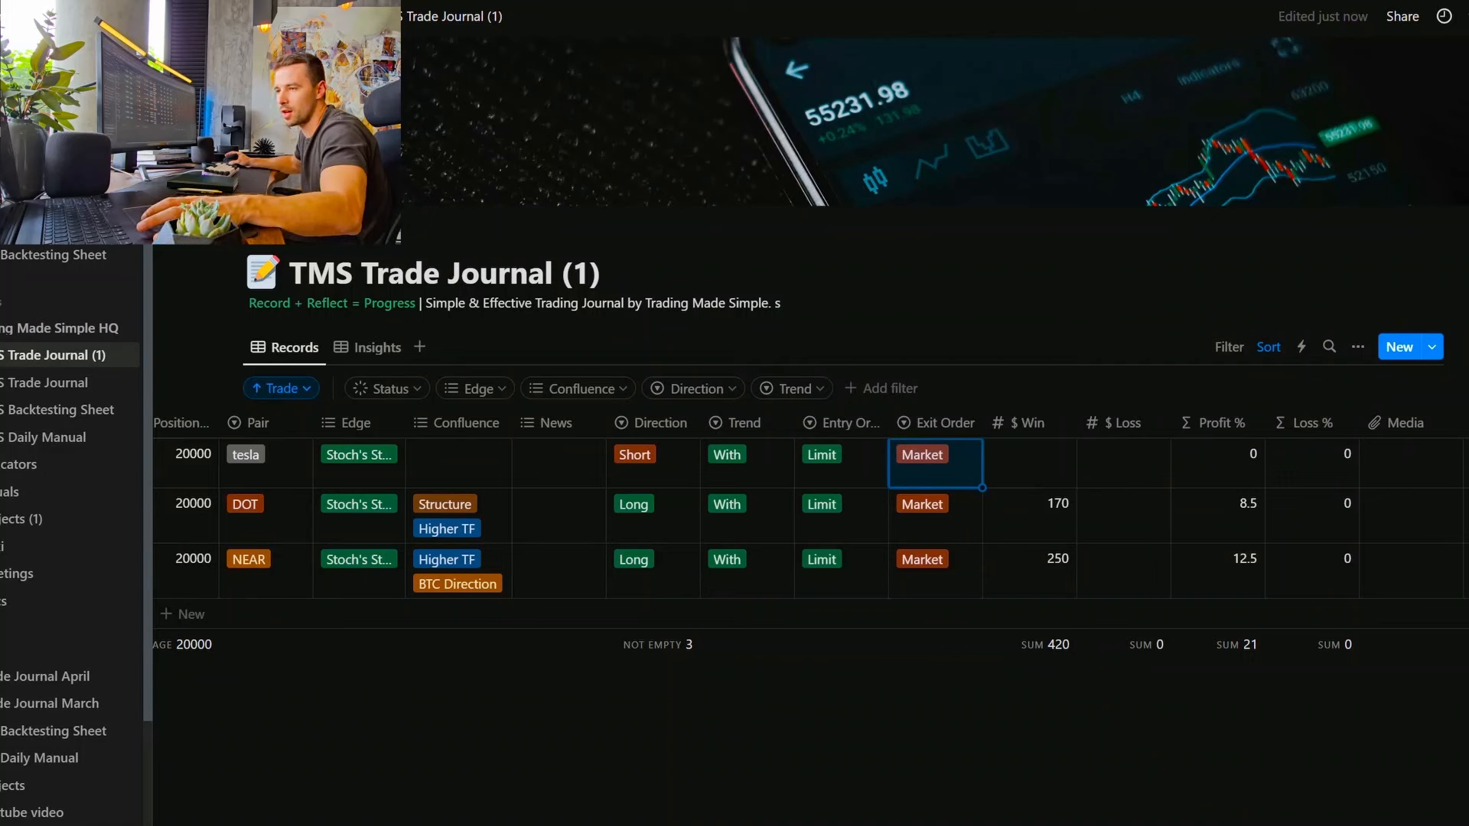
click(1123, 463)
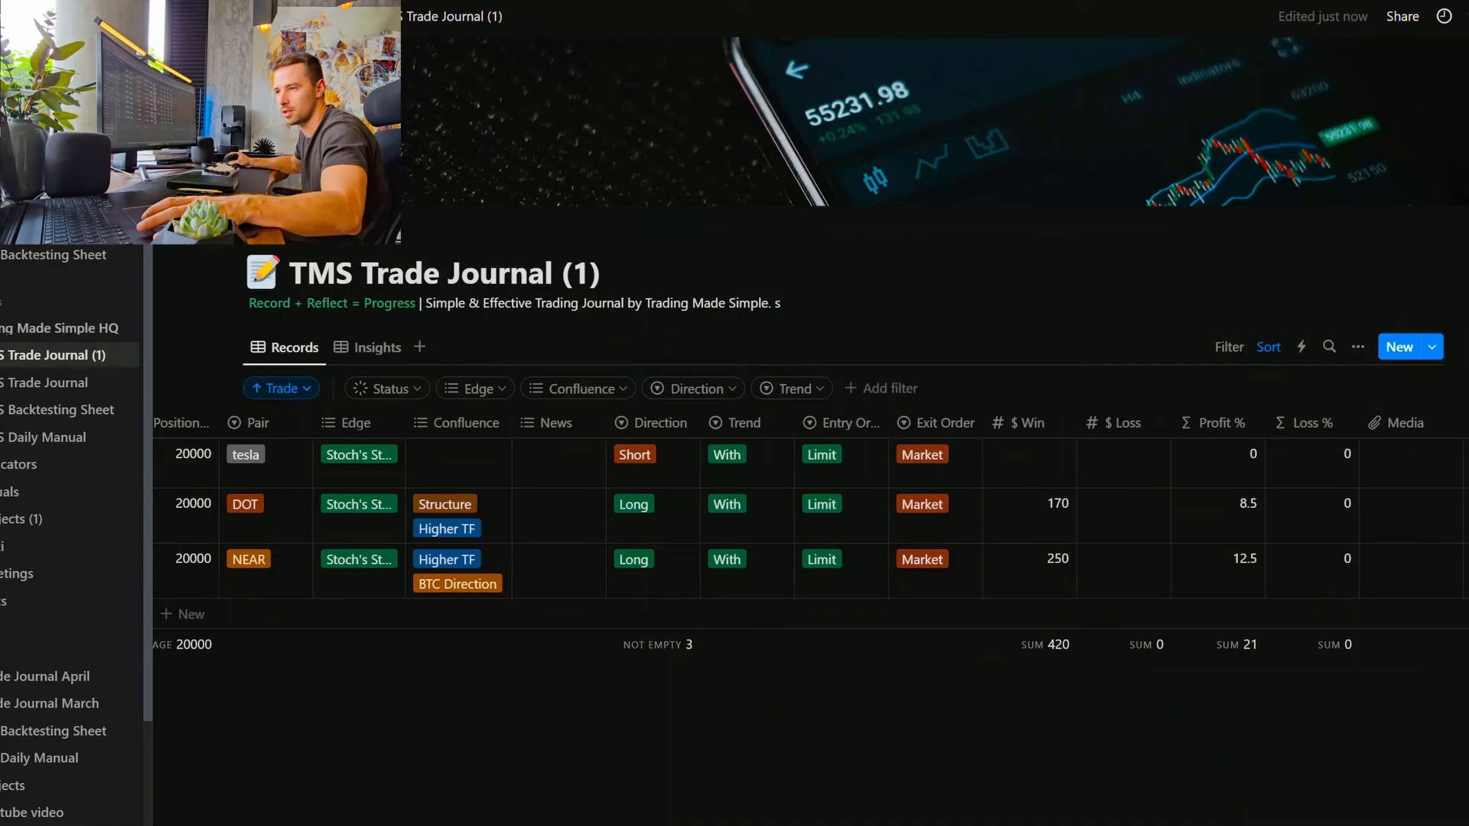
click(1029, 463)
click(1029, 463)
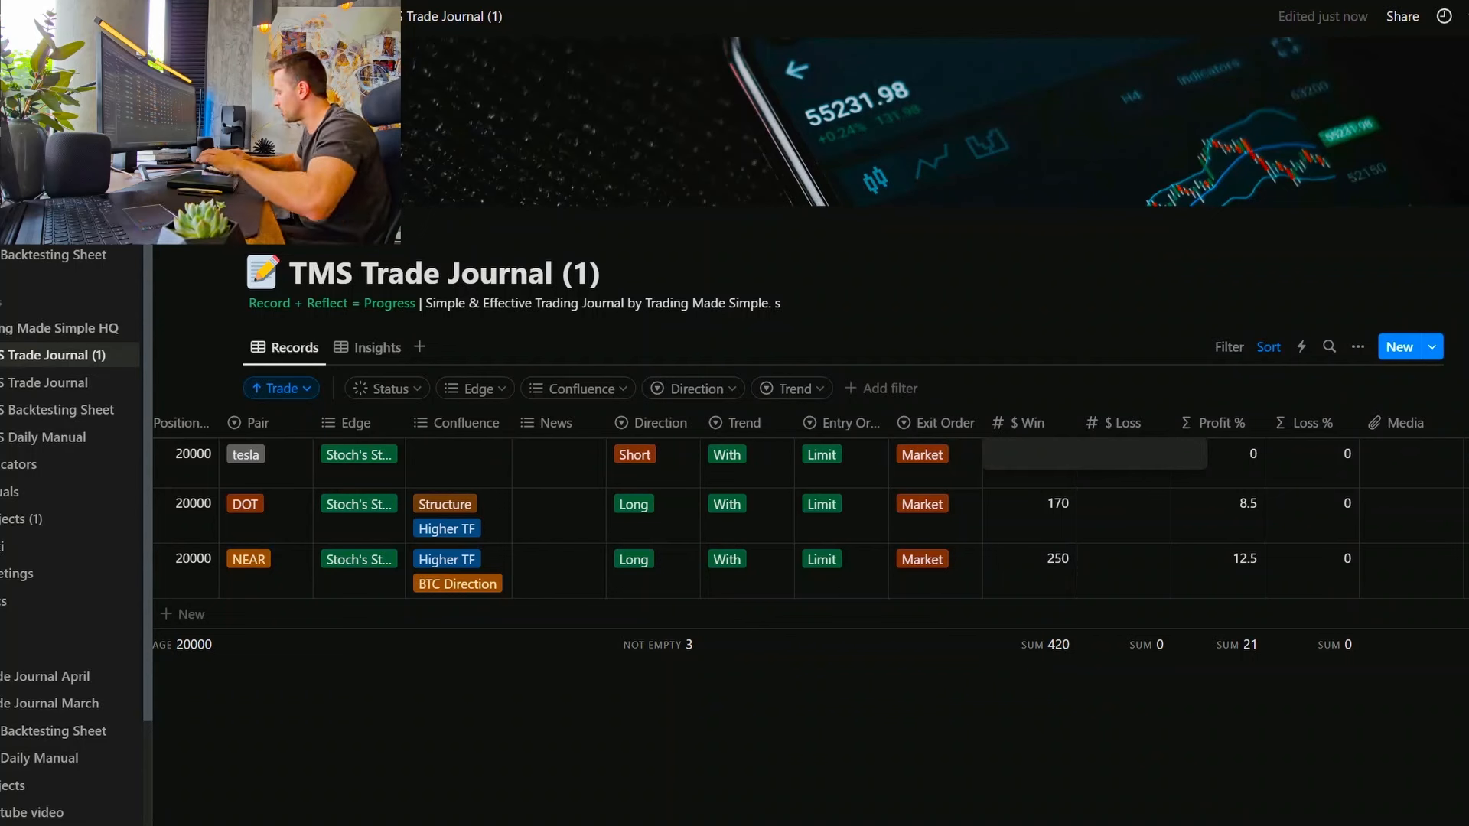
text(-100)
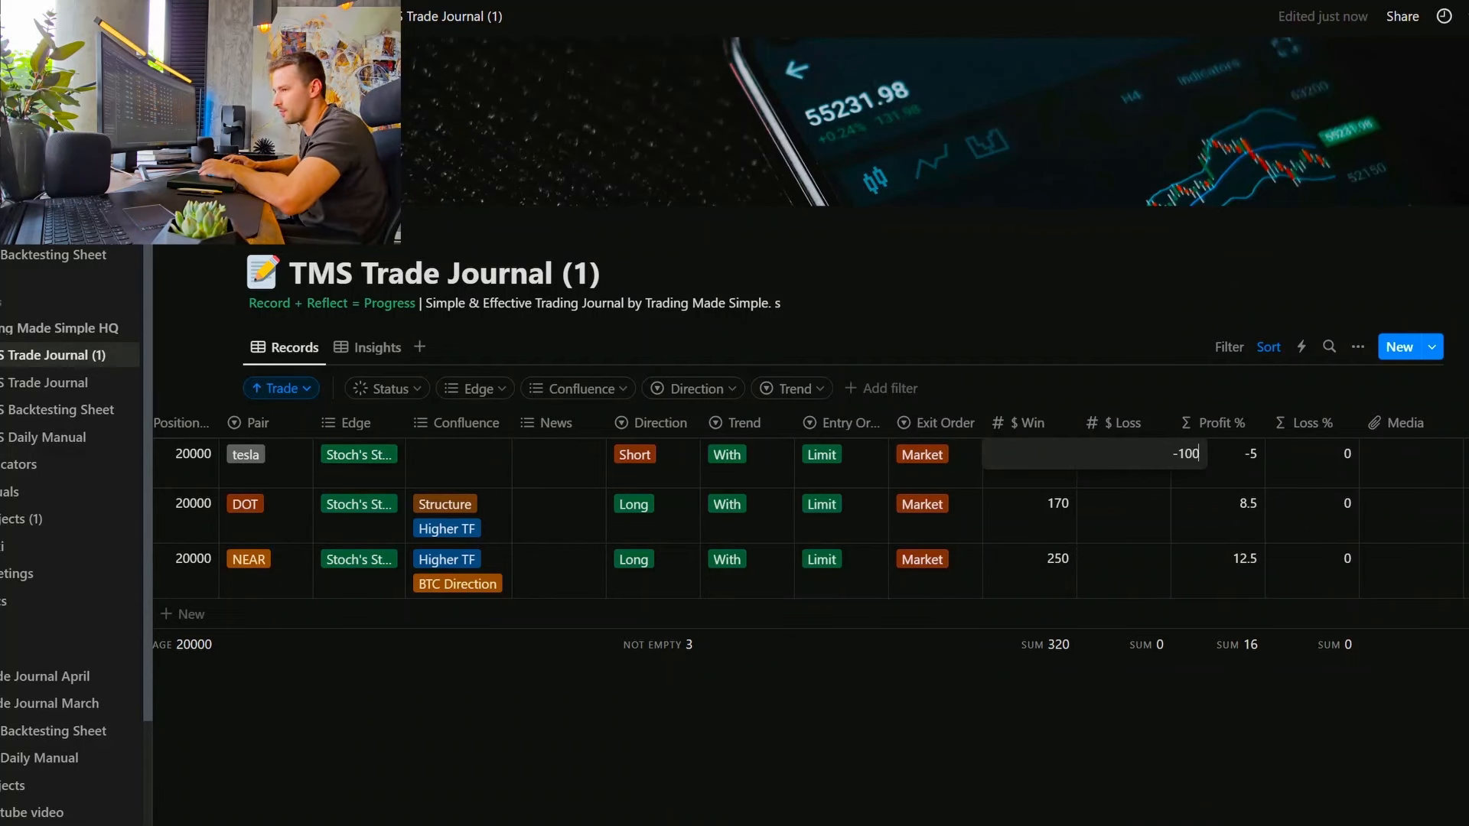
key(Return)
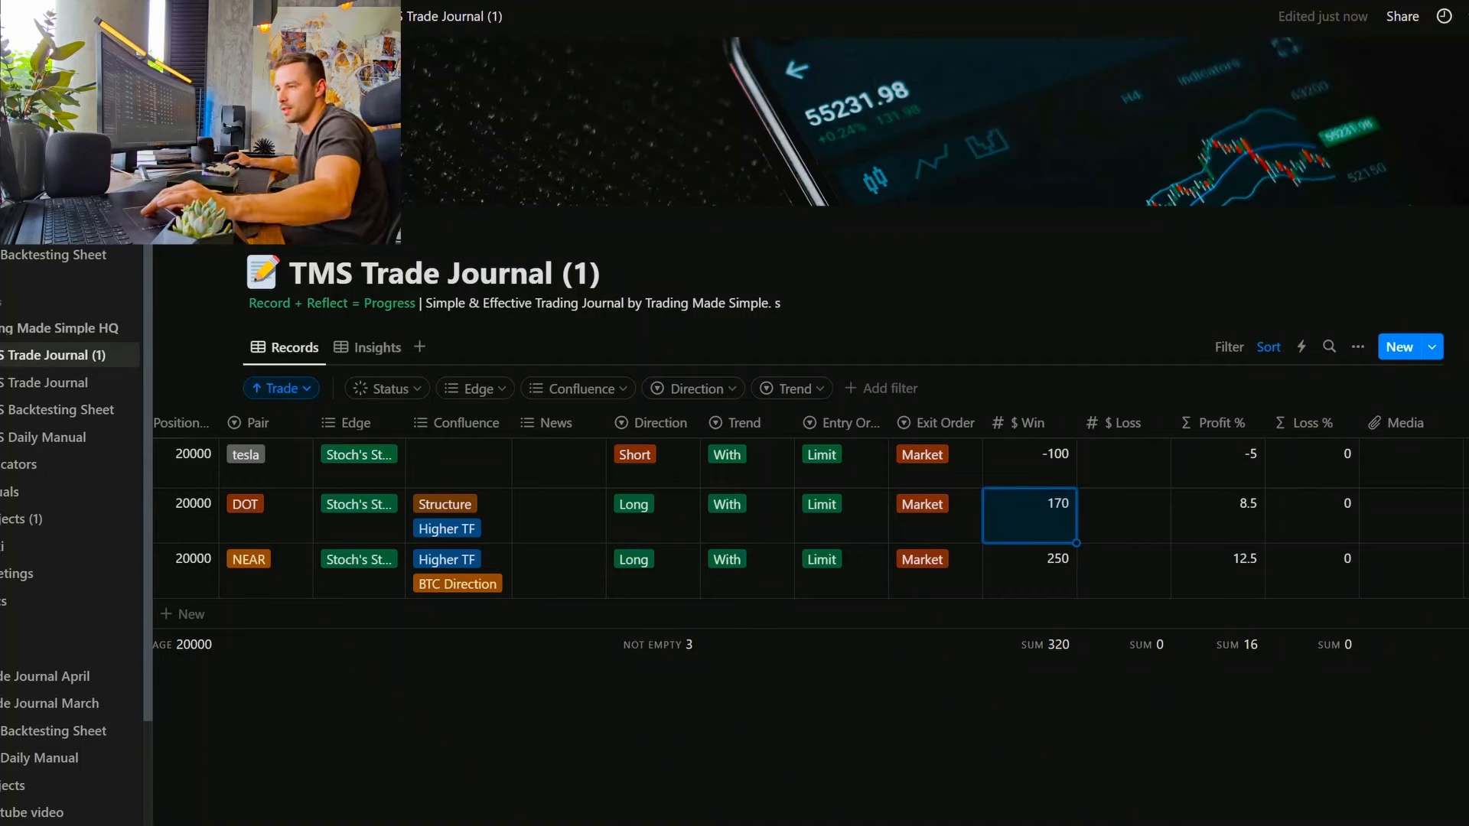
Step: Upload a chart image from the Screenshots folder to trade 3's Media field
scroll(811, 520, right, 3)
click(1283, 463)
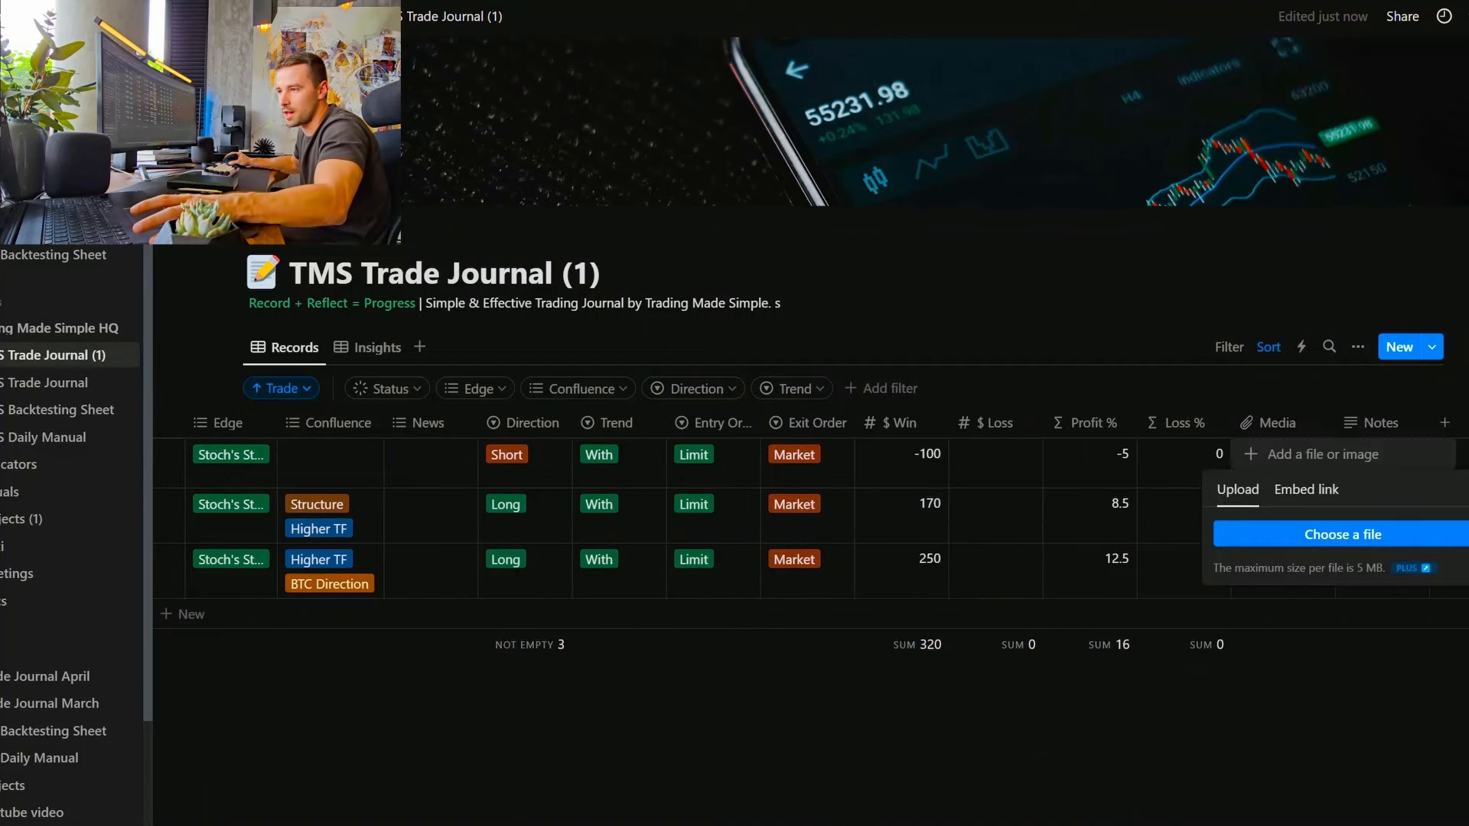
click(1342, 535)
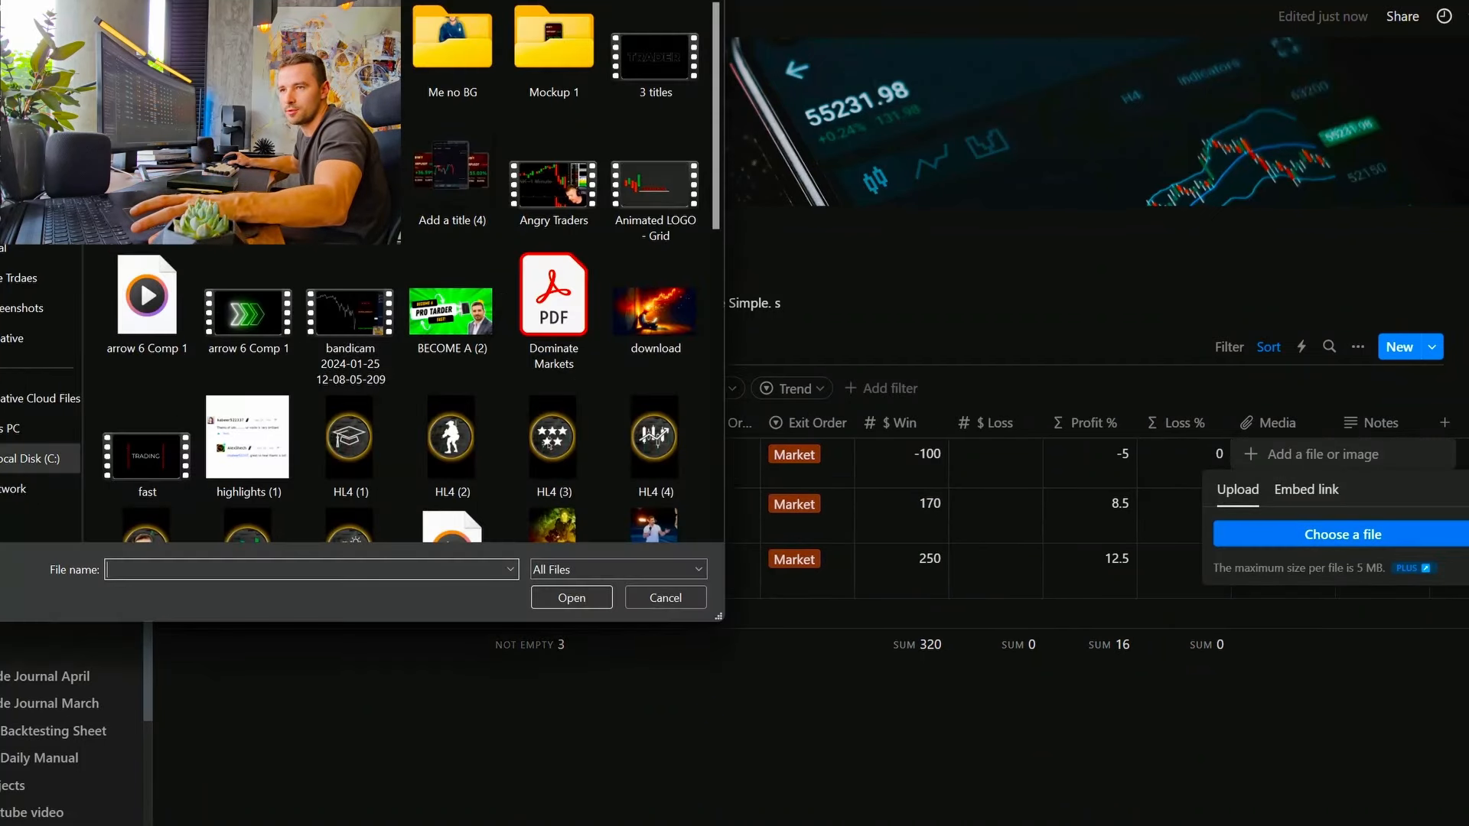
click(16, 218)
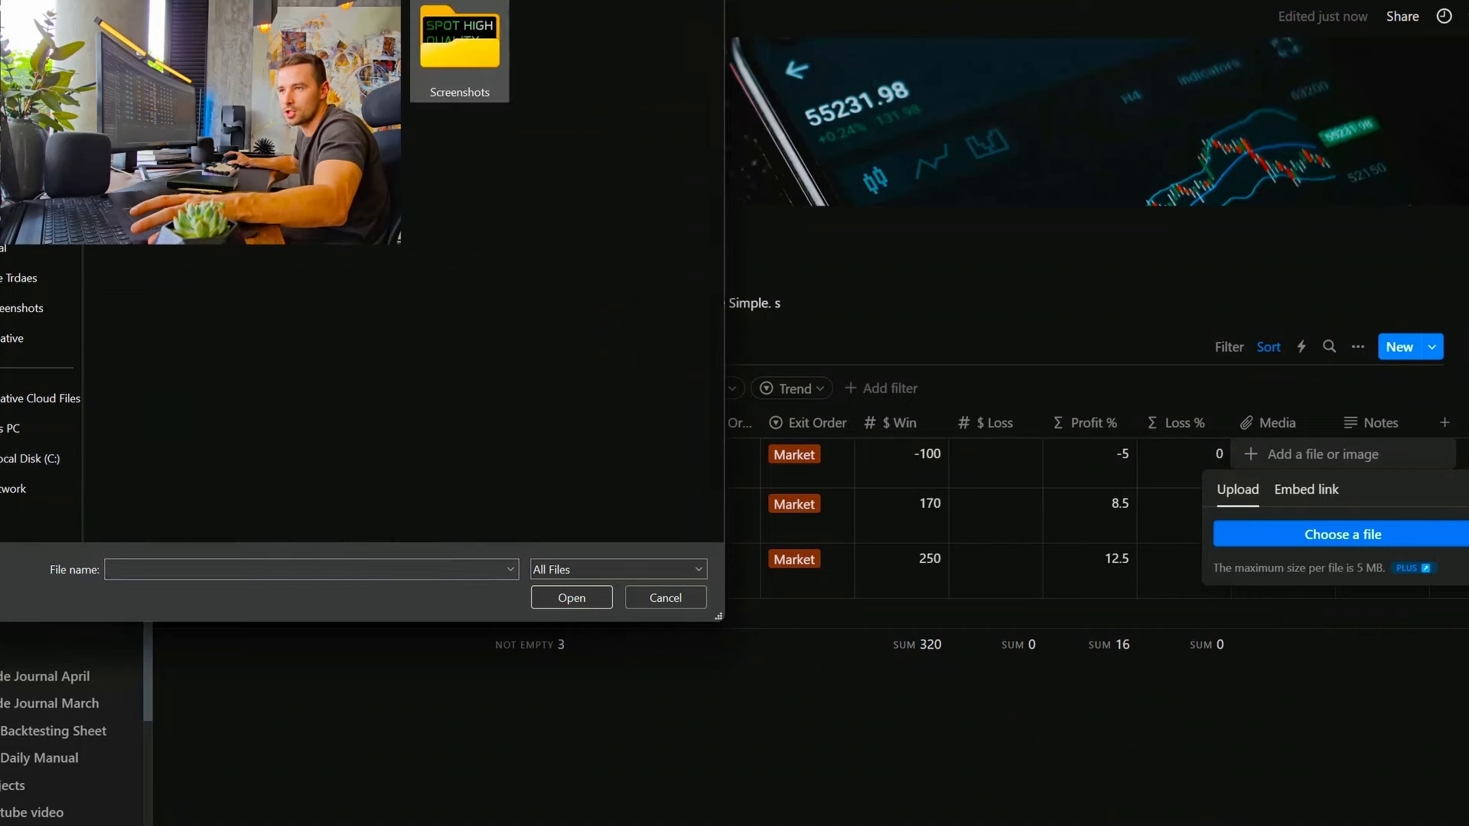
double_click(459, 51)
double_click(176, 91)
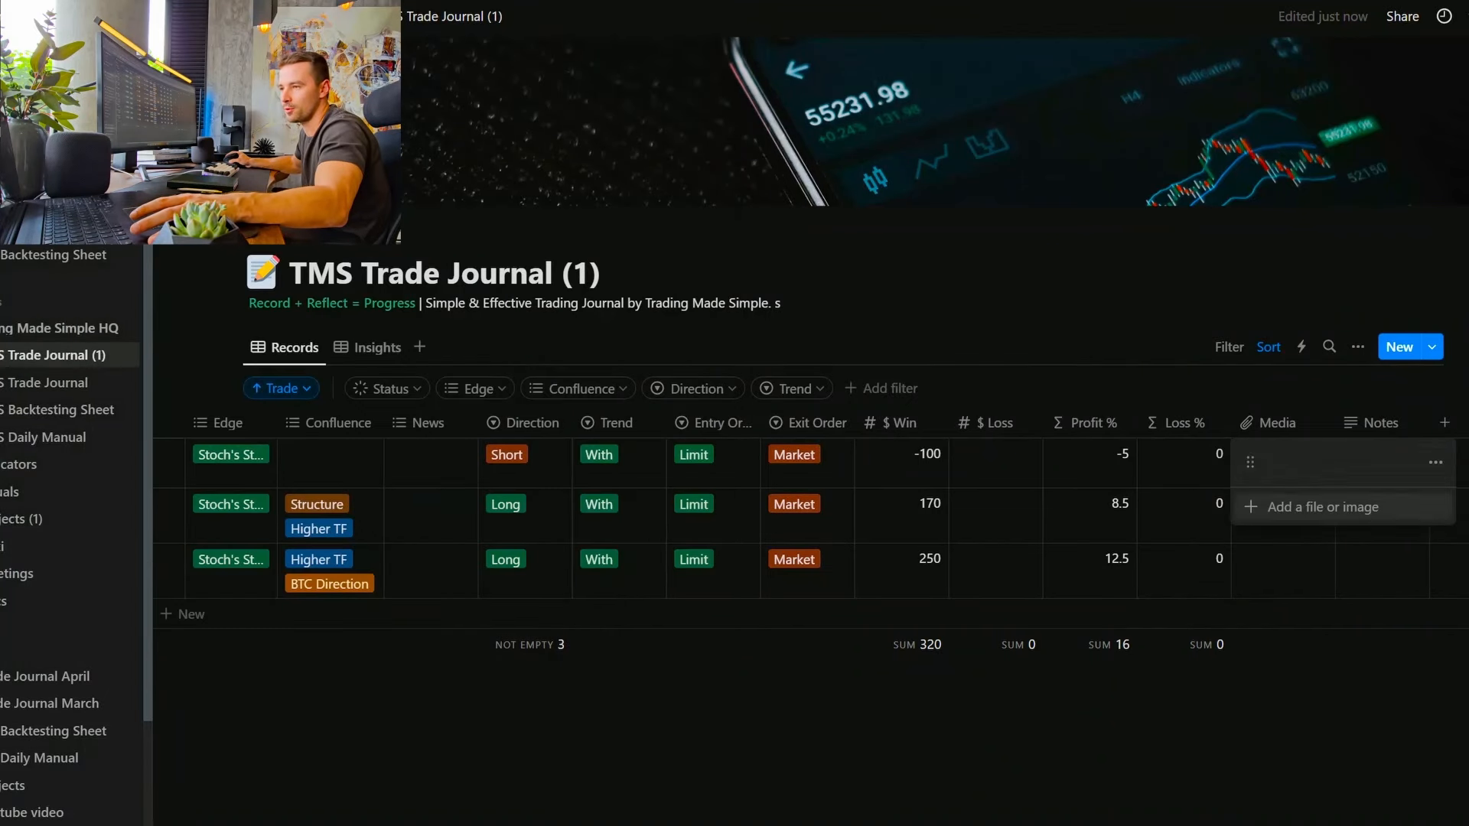
click(1285, 651)
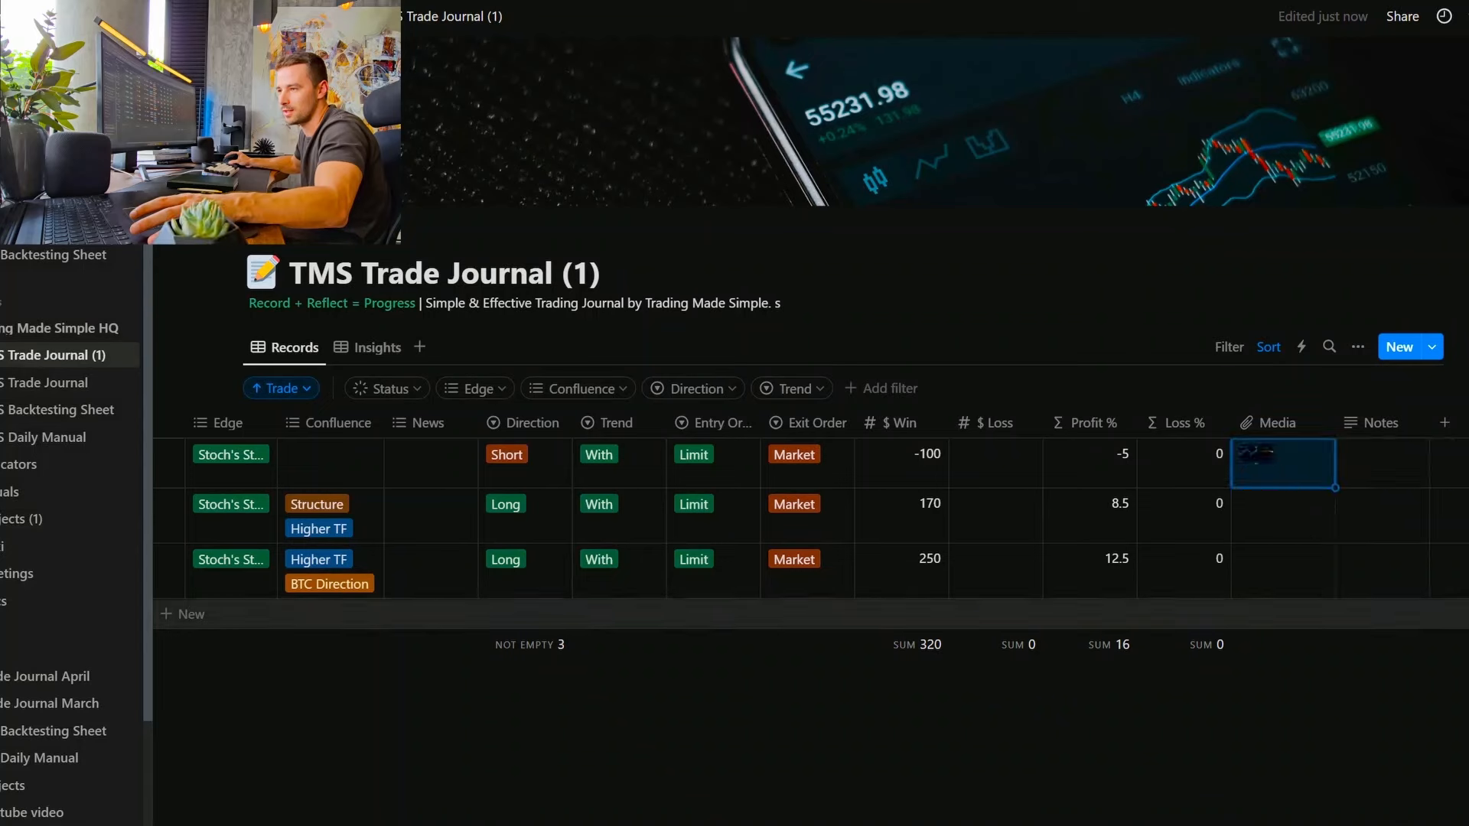
Step: View trade 3's attached chart image at full size, close it, and look over the recorded trade columns
click(1257, 455)
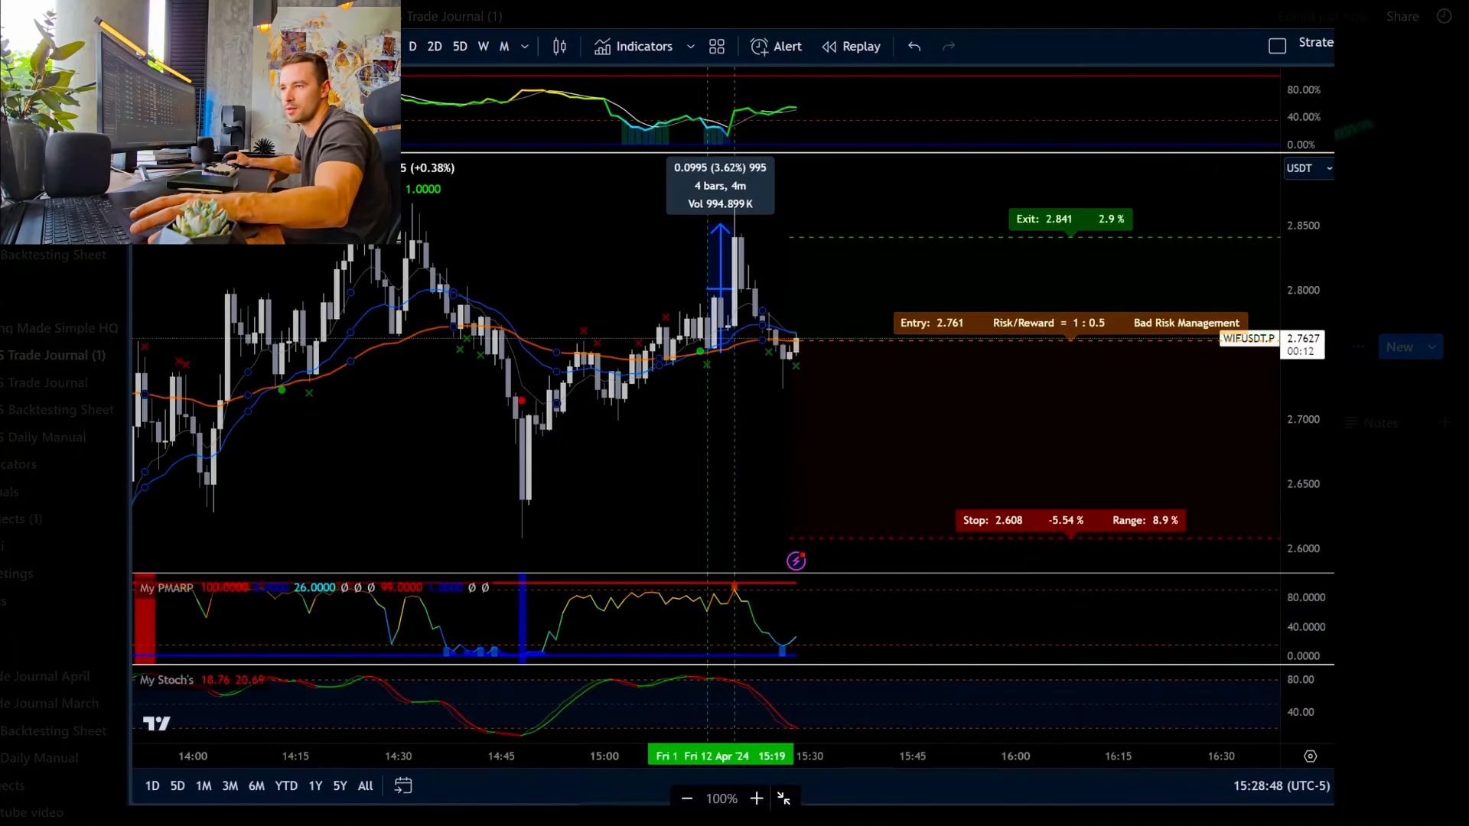
key(Escape)
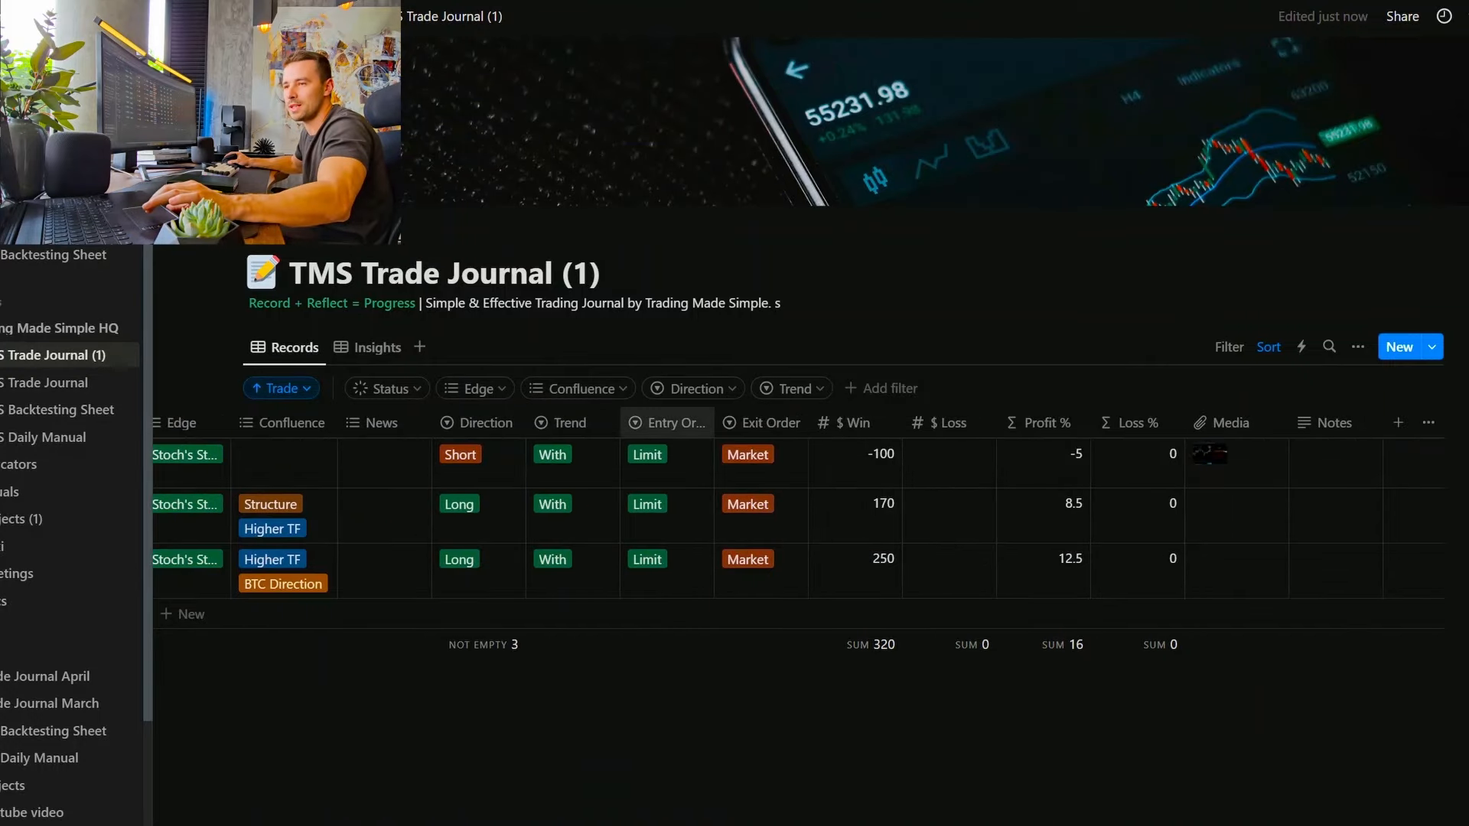
scroll(765, 528, left, 4)
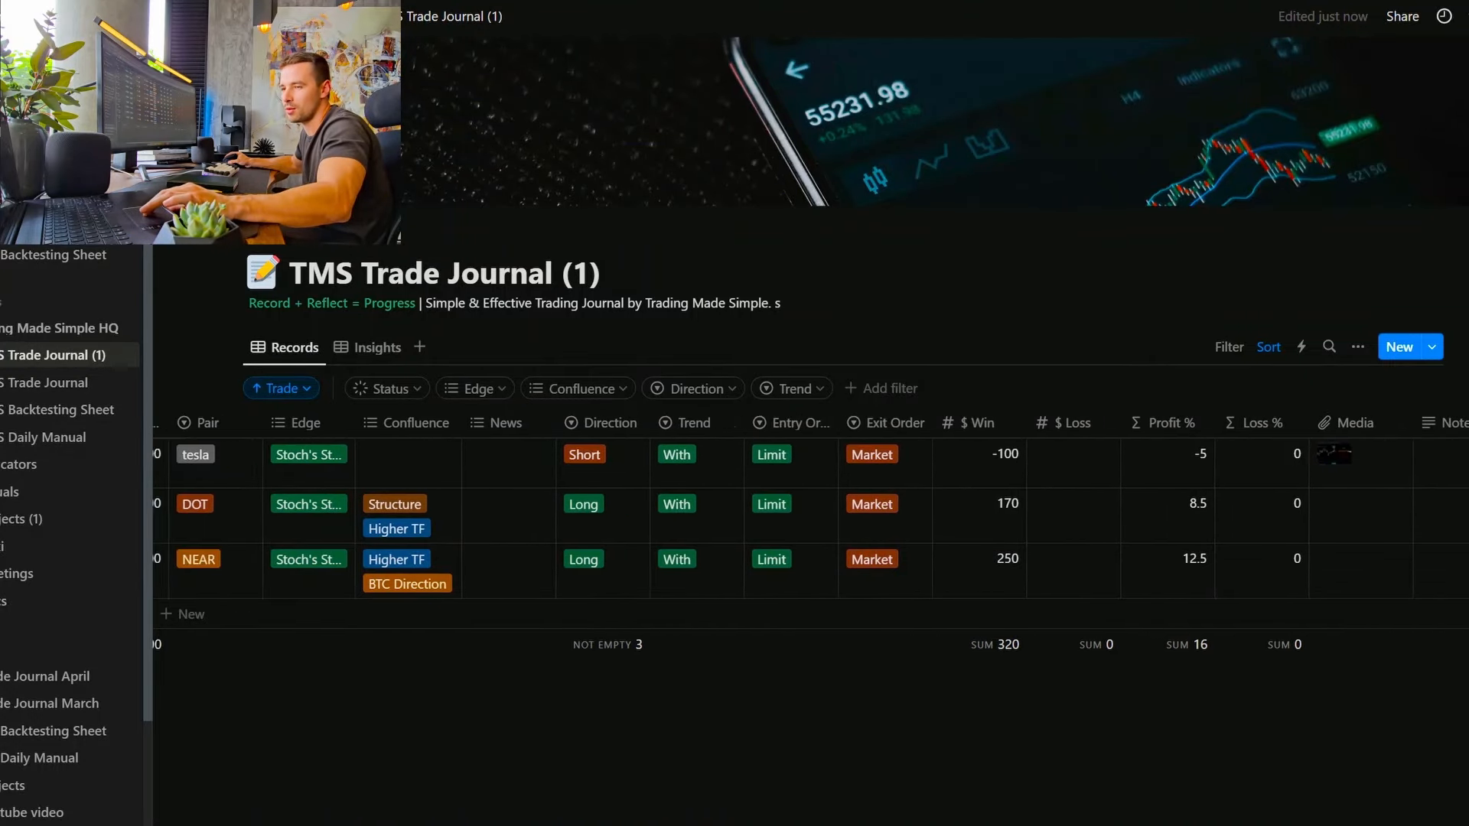
scroll(765, 528, left, 5)
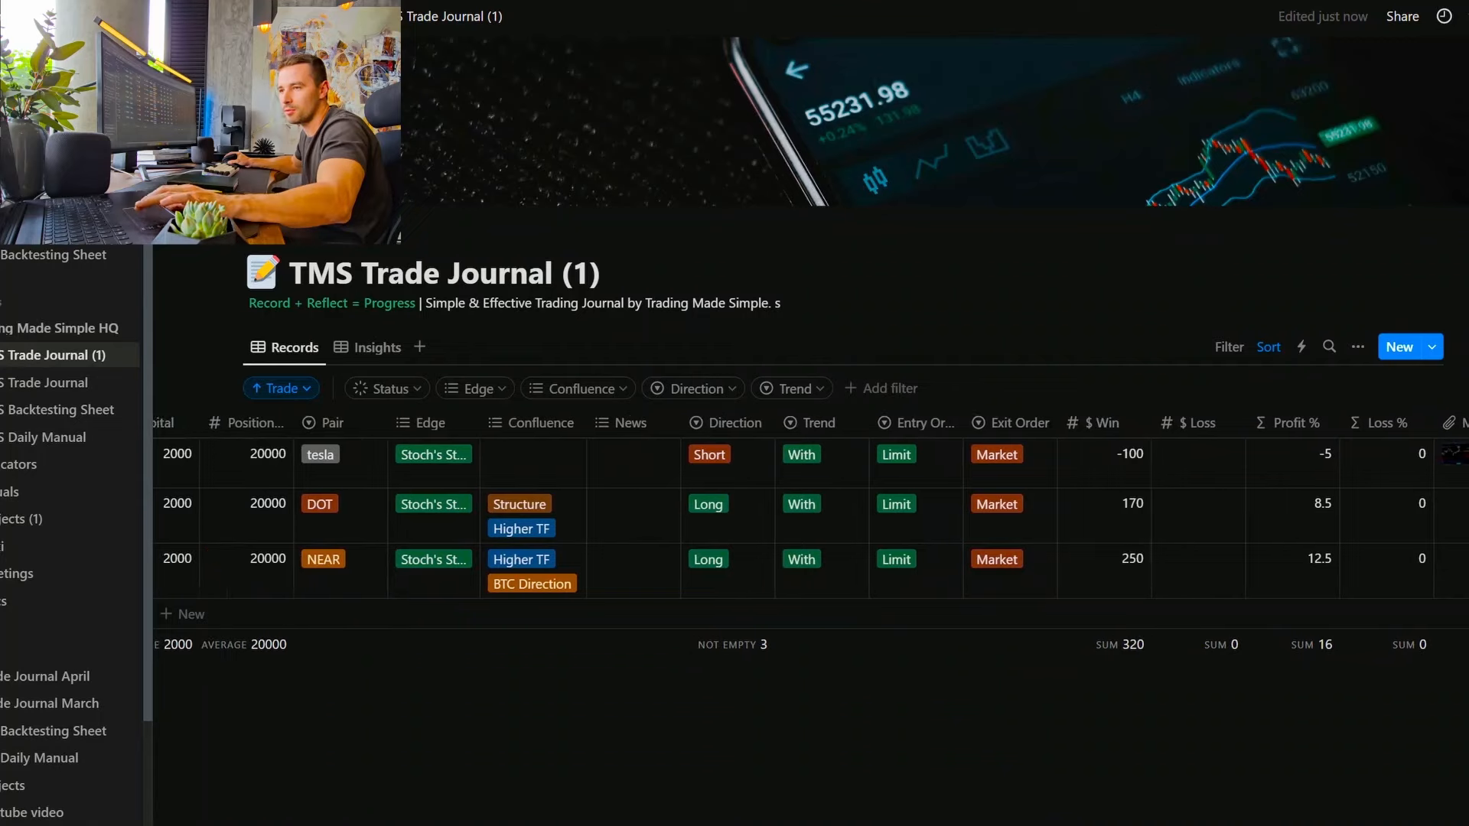
scroll(765, 527, right, 4)
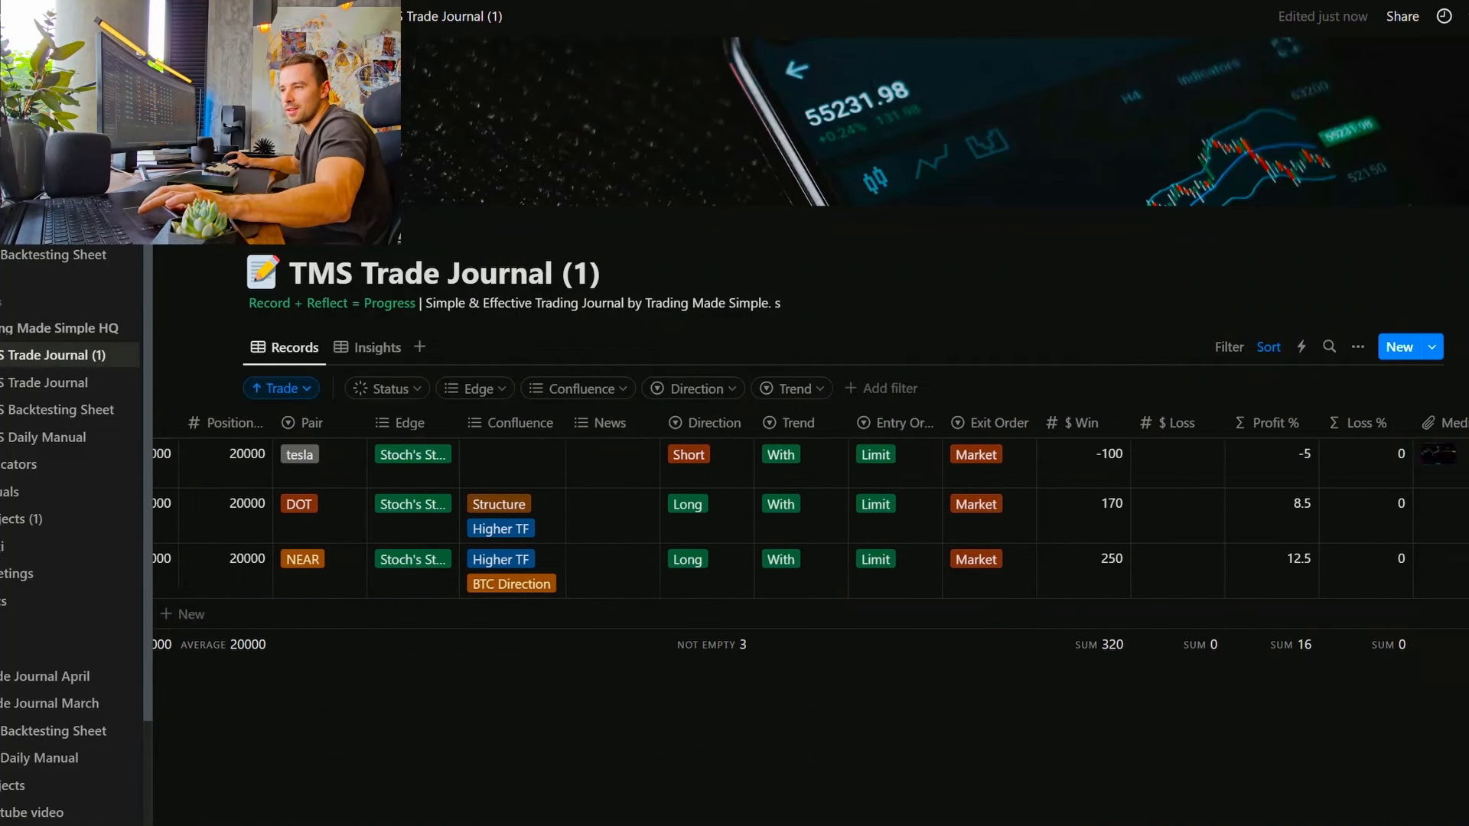
scroll(765, 528, left, 3)
Step: Examine the performance, conclusions and suggestions in the Insights view, comparing them with the trades in the Records view
click(367, 347)
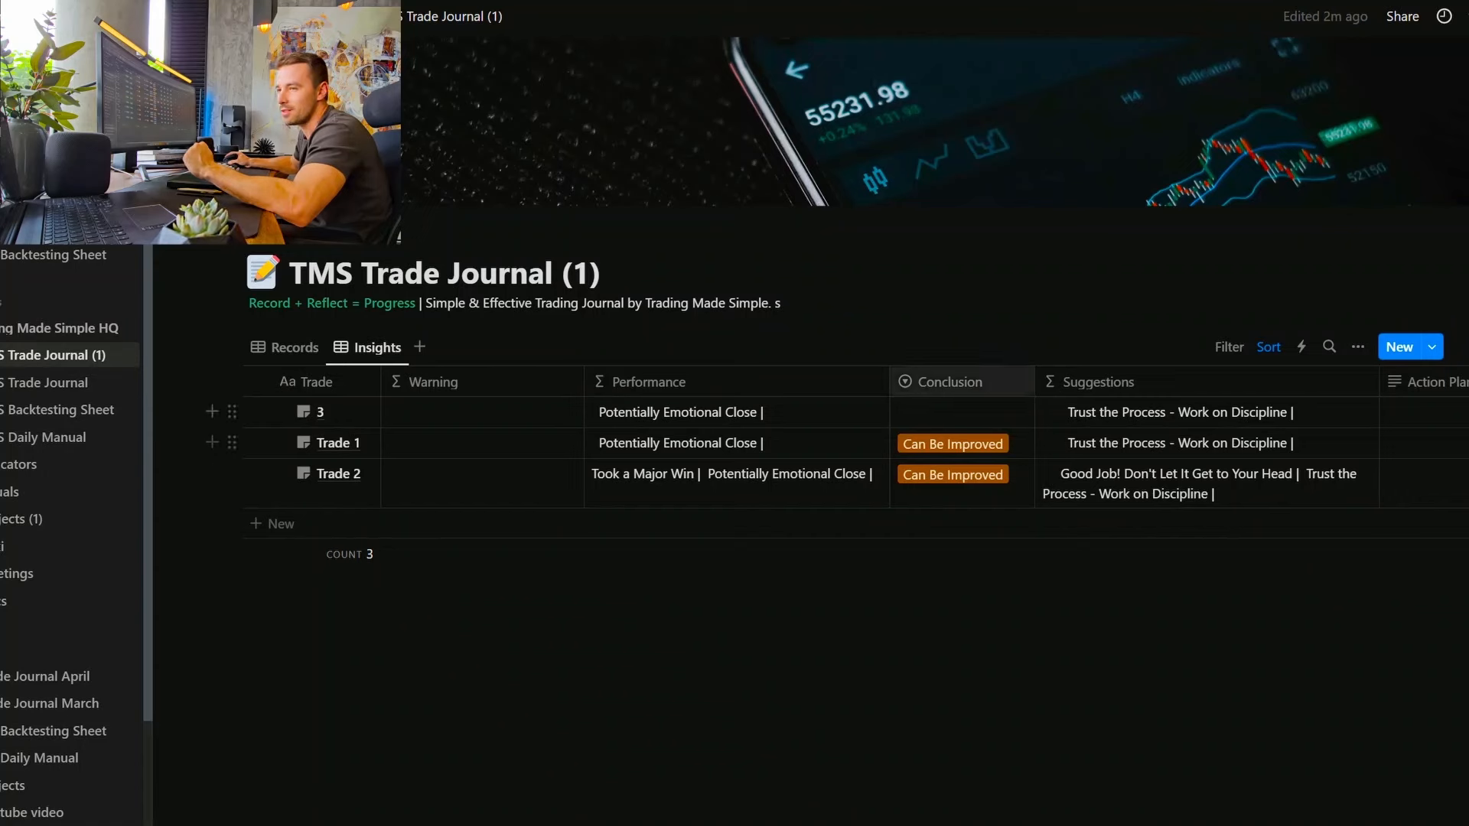
click(285, 347)
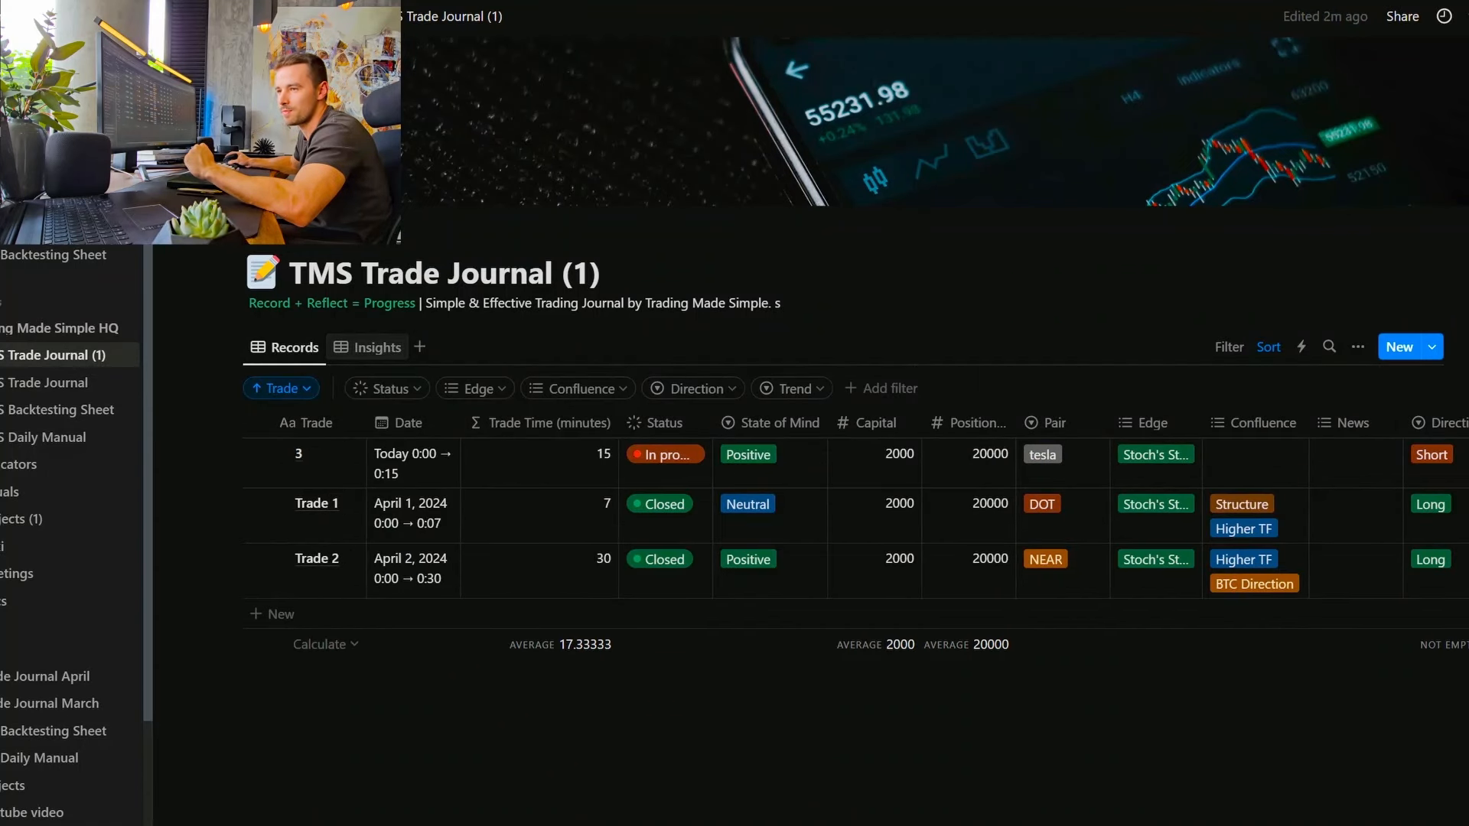
click(367, 347)
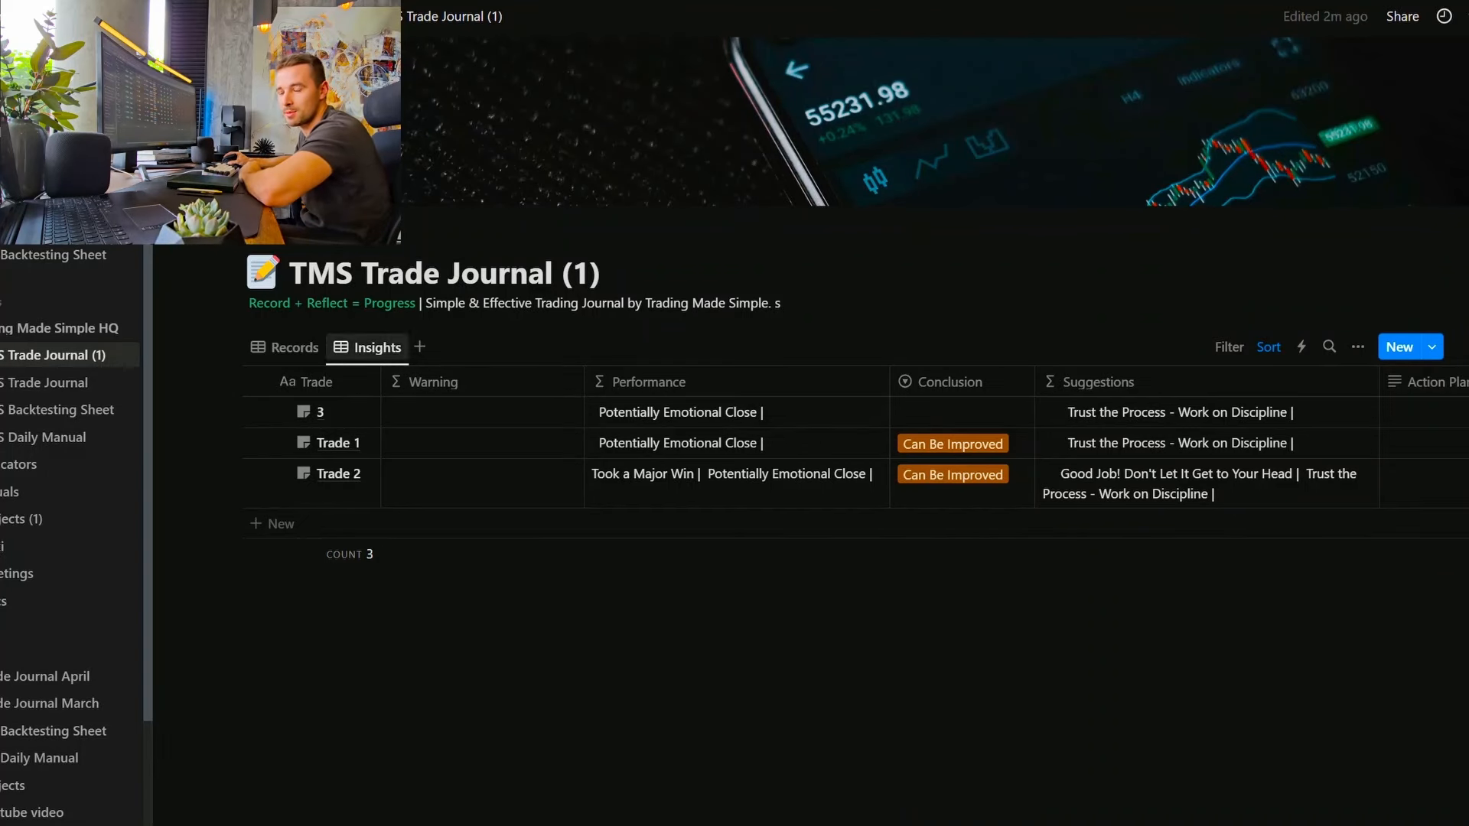
click(285, 347)
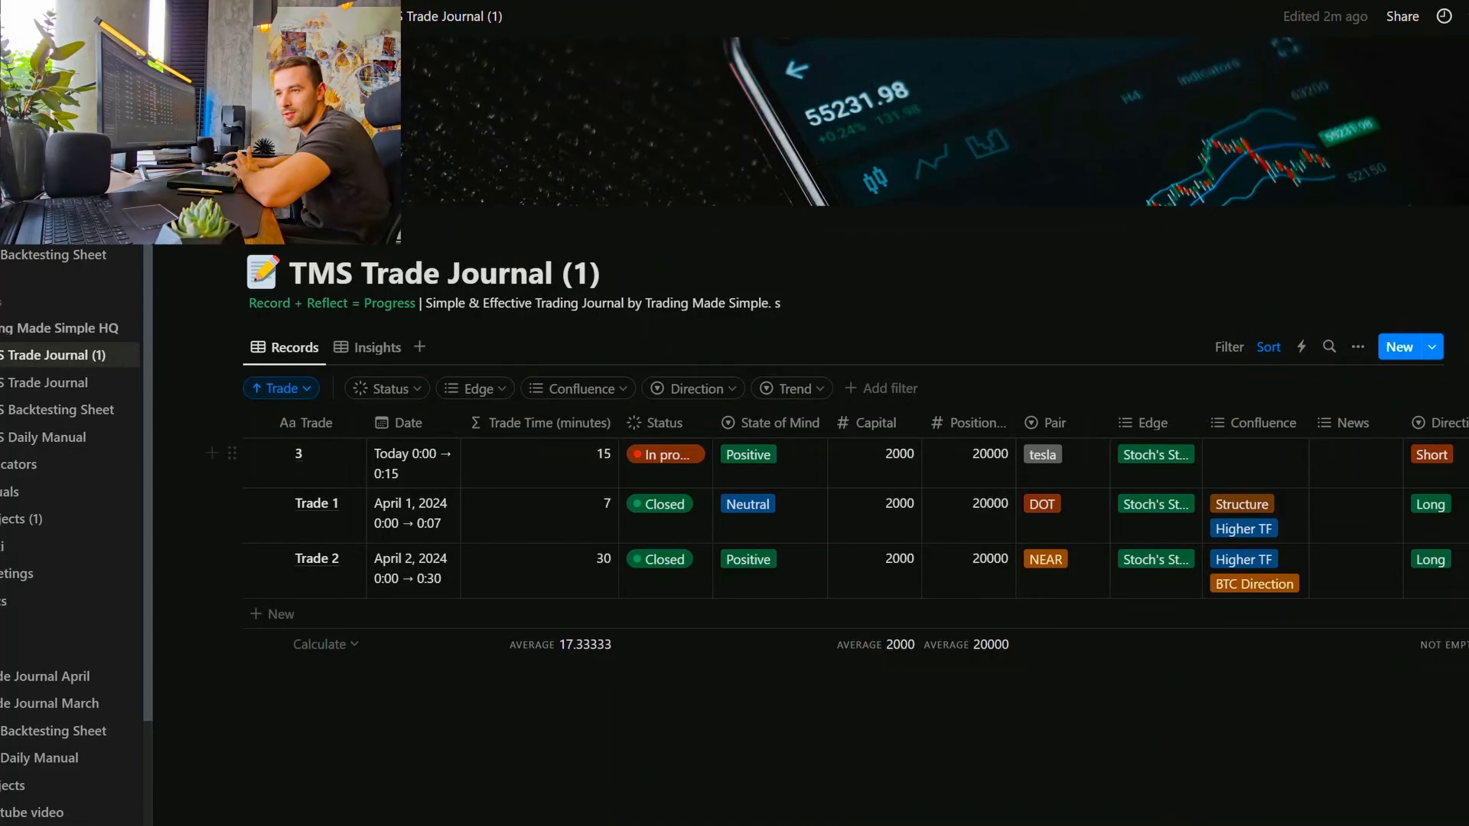
click(367, 347)
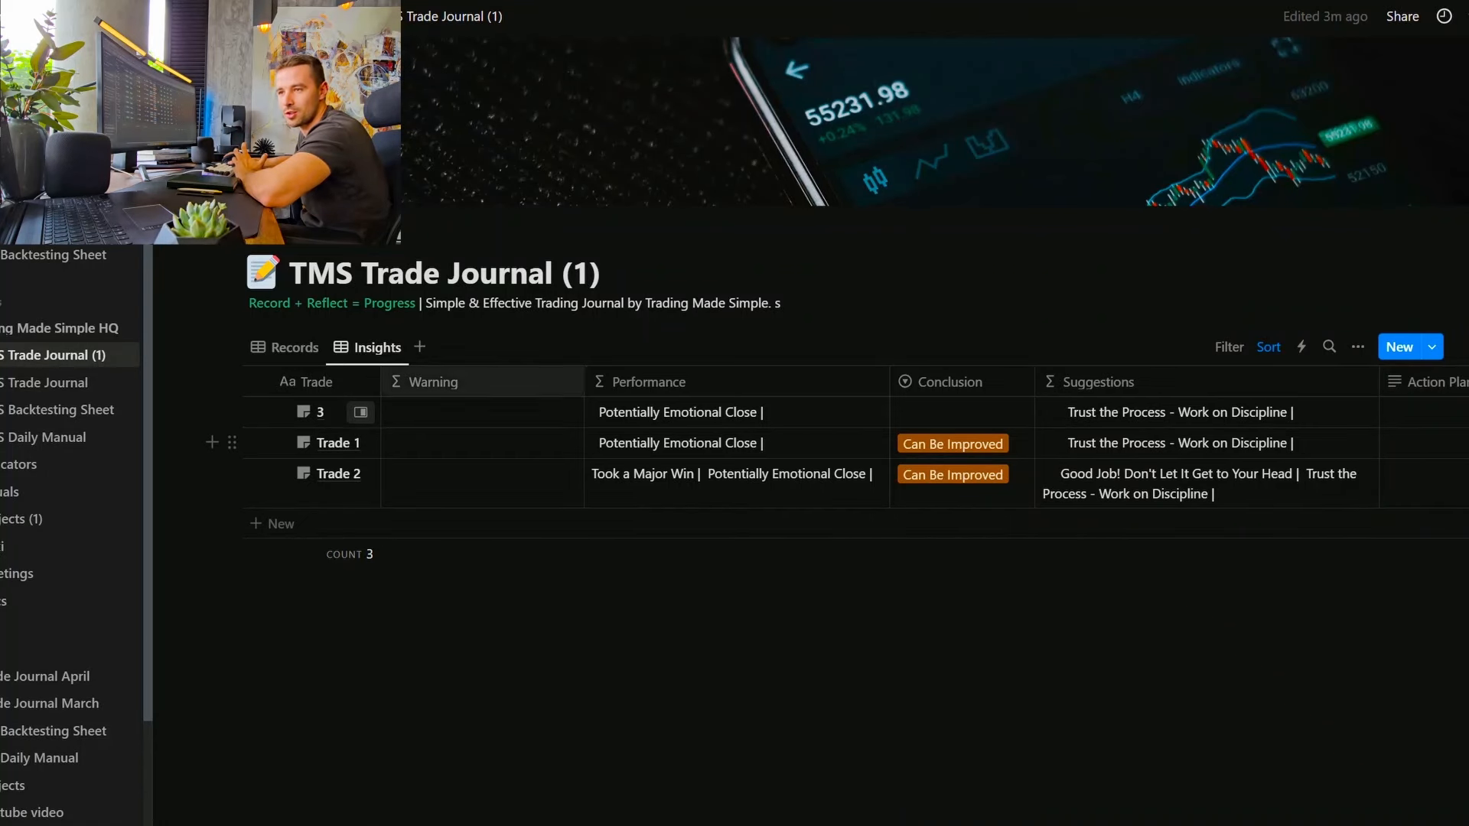
click(294, 347)
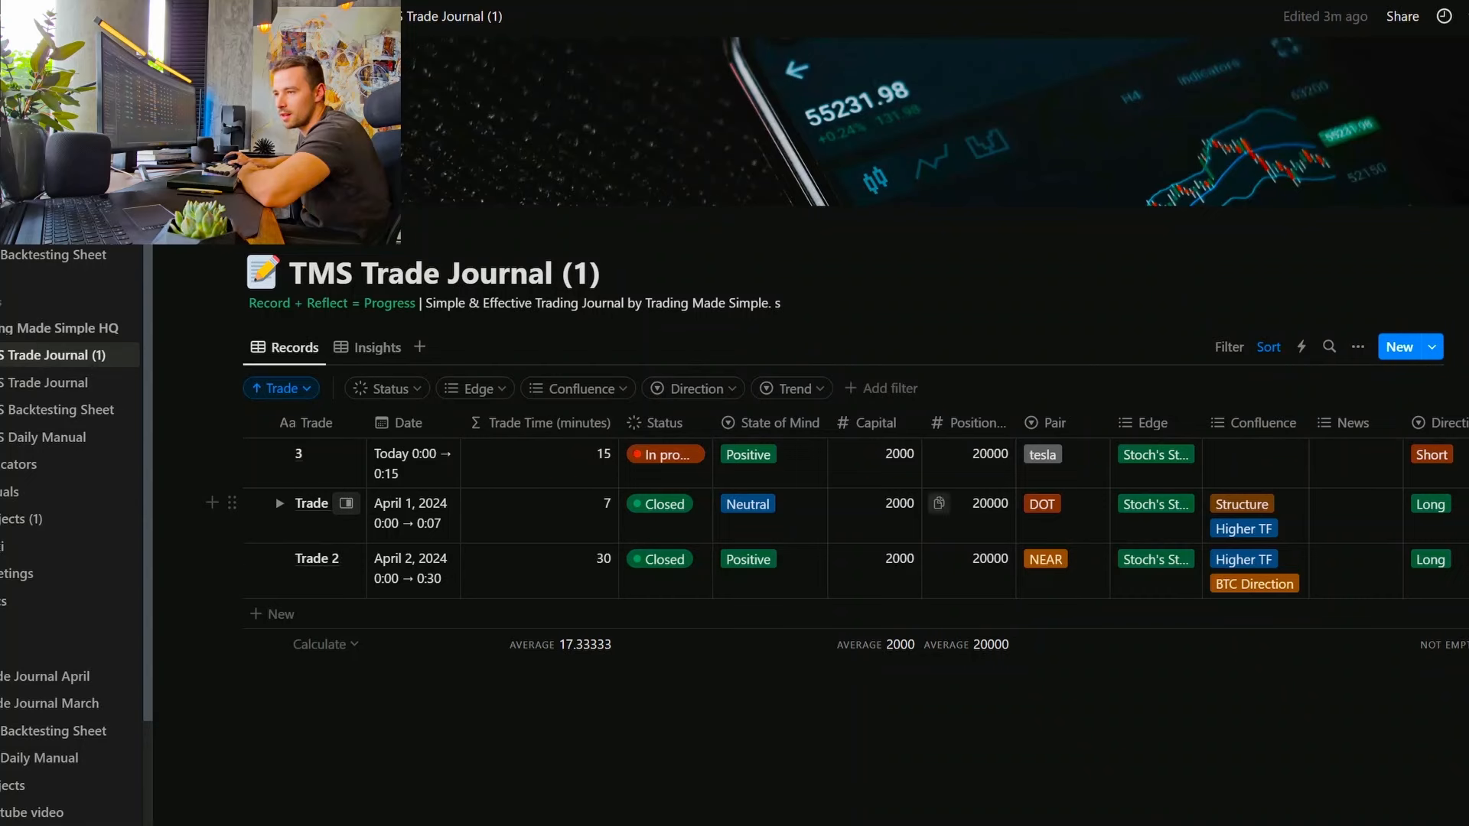
Step: Add the Rates tag to trade 3's News field
scroll(765, 521, right, 5)
click(849, 463)
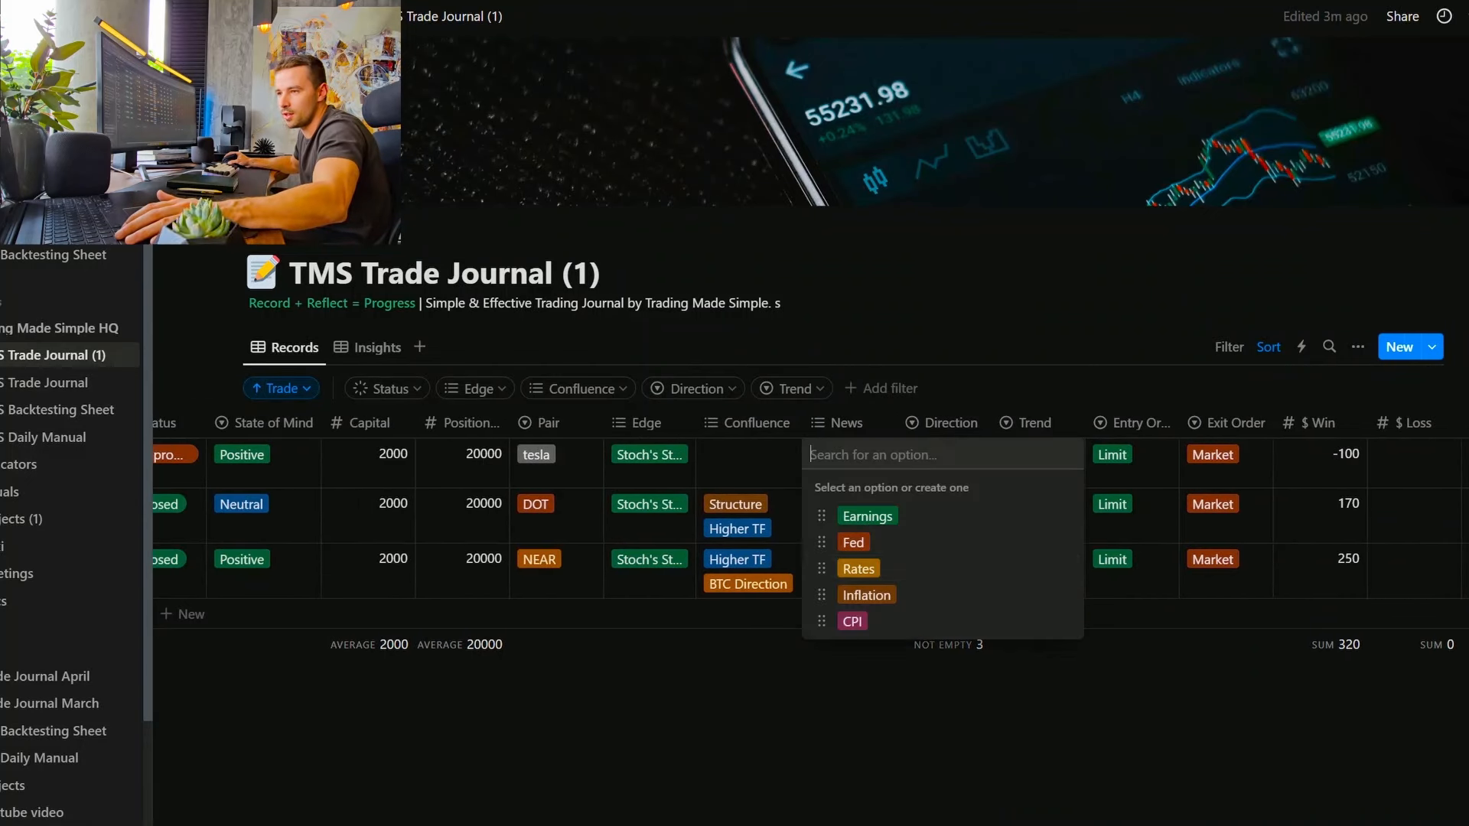
key(Escape)
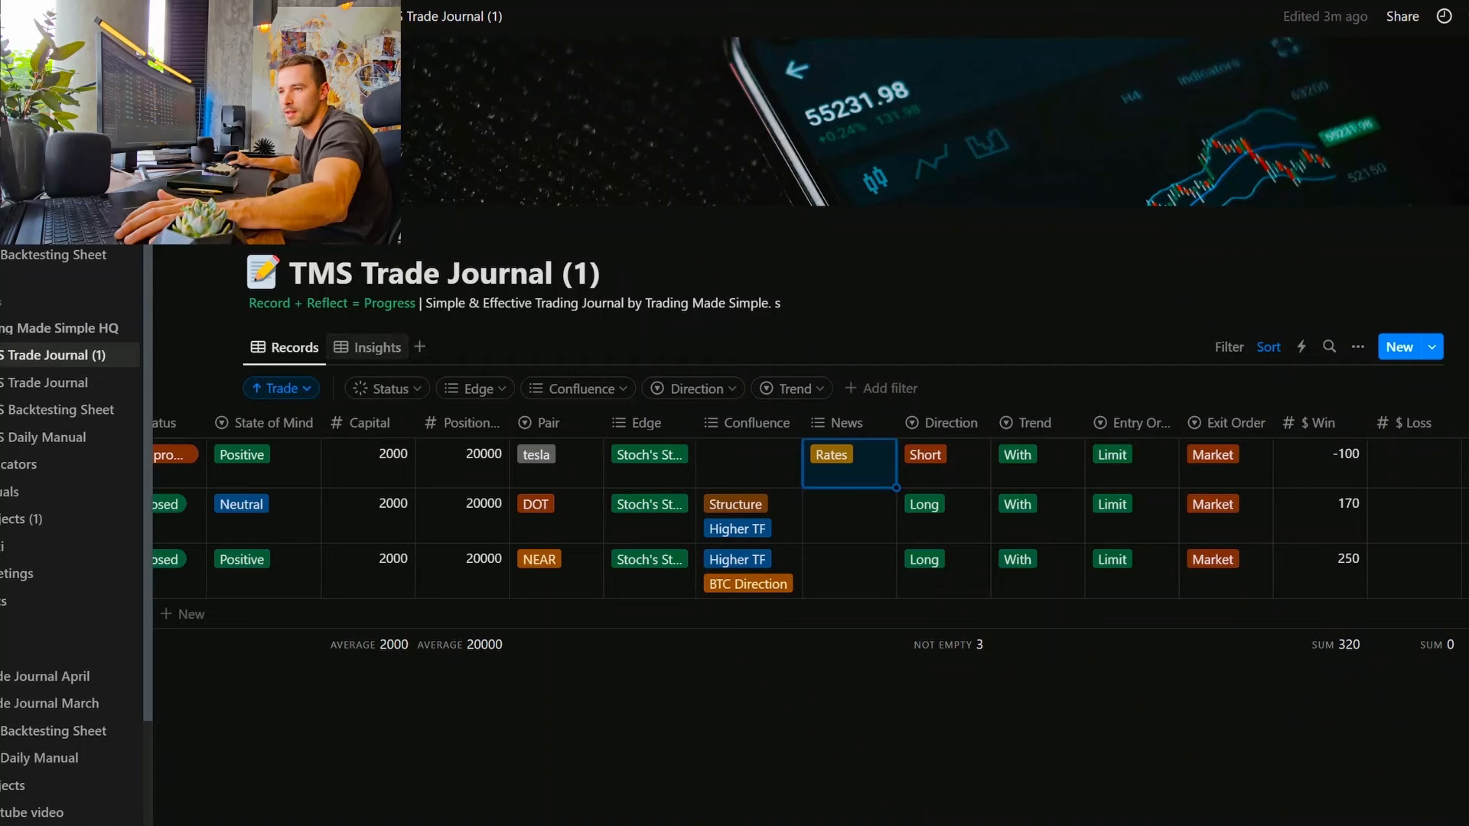
Step: Check trade 3's warning in the Insights view, and remove the Rates tag from its News field in the Records view
click(368, 347)
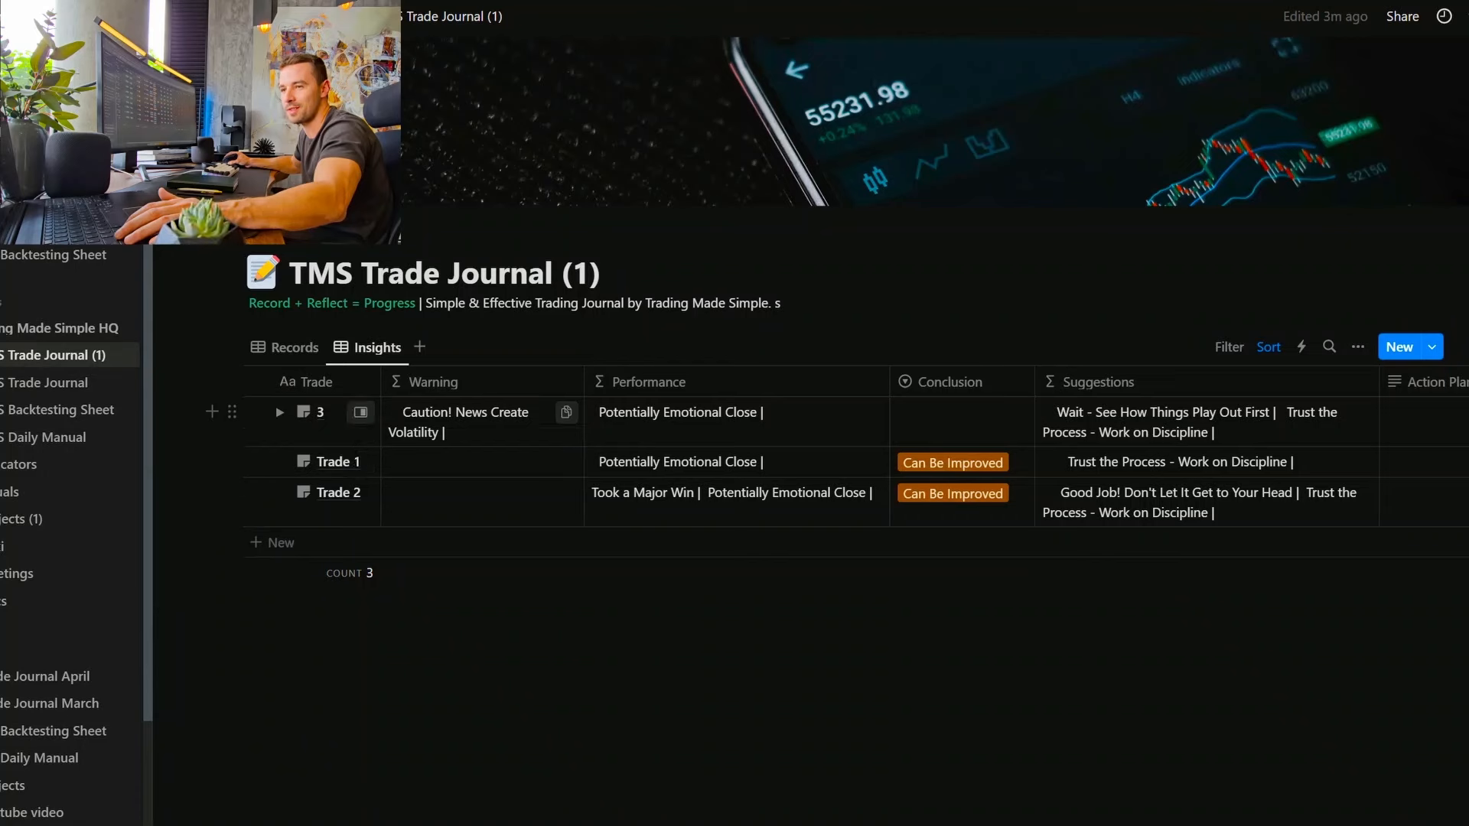
click(284, 347)
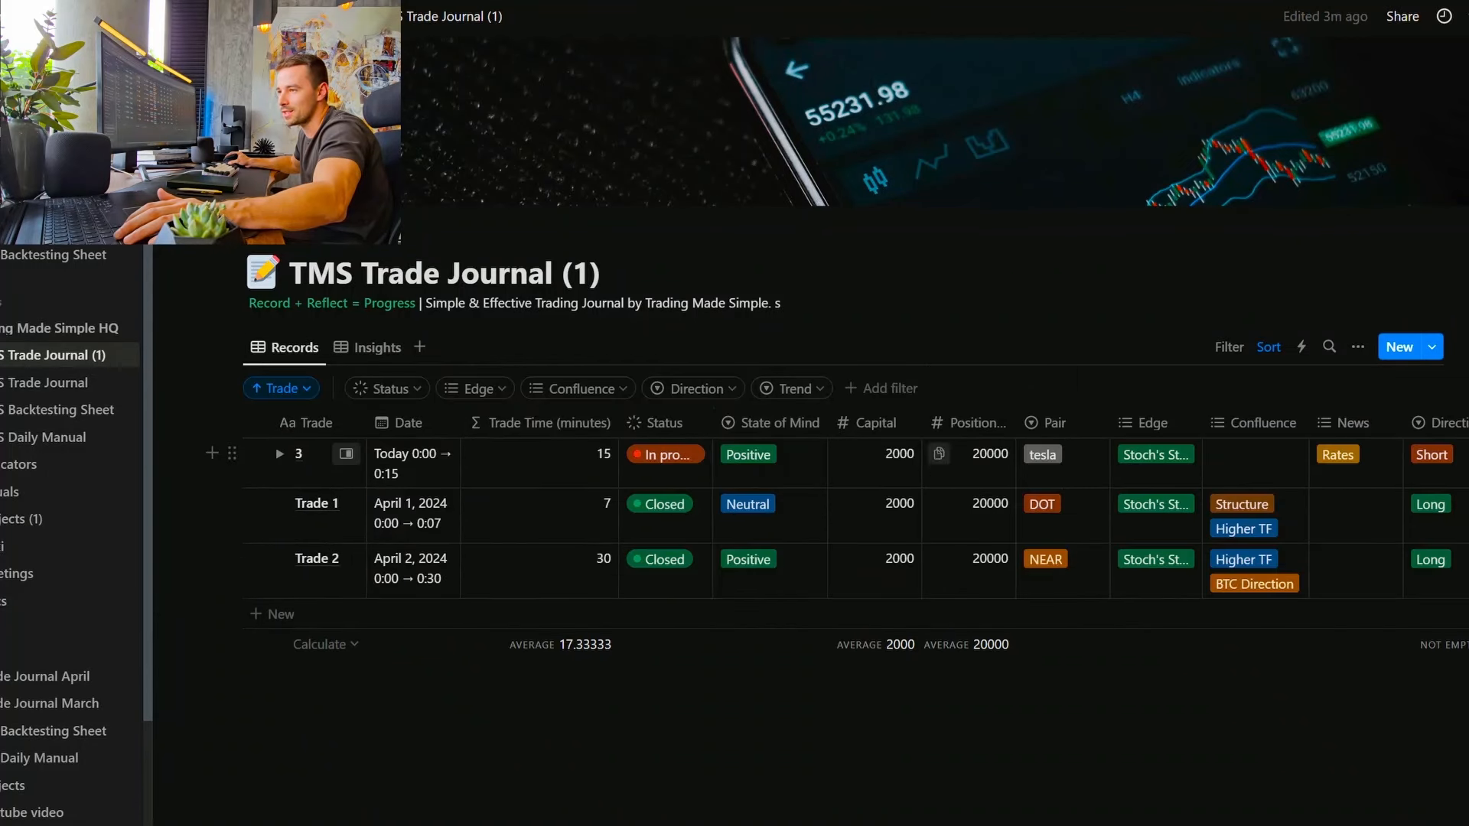
click(1354, 462)
click(1297, 455)
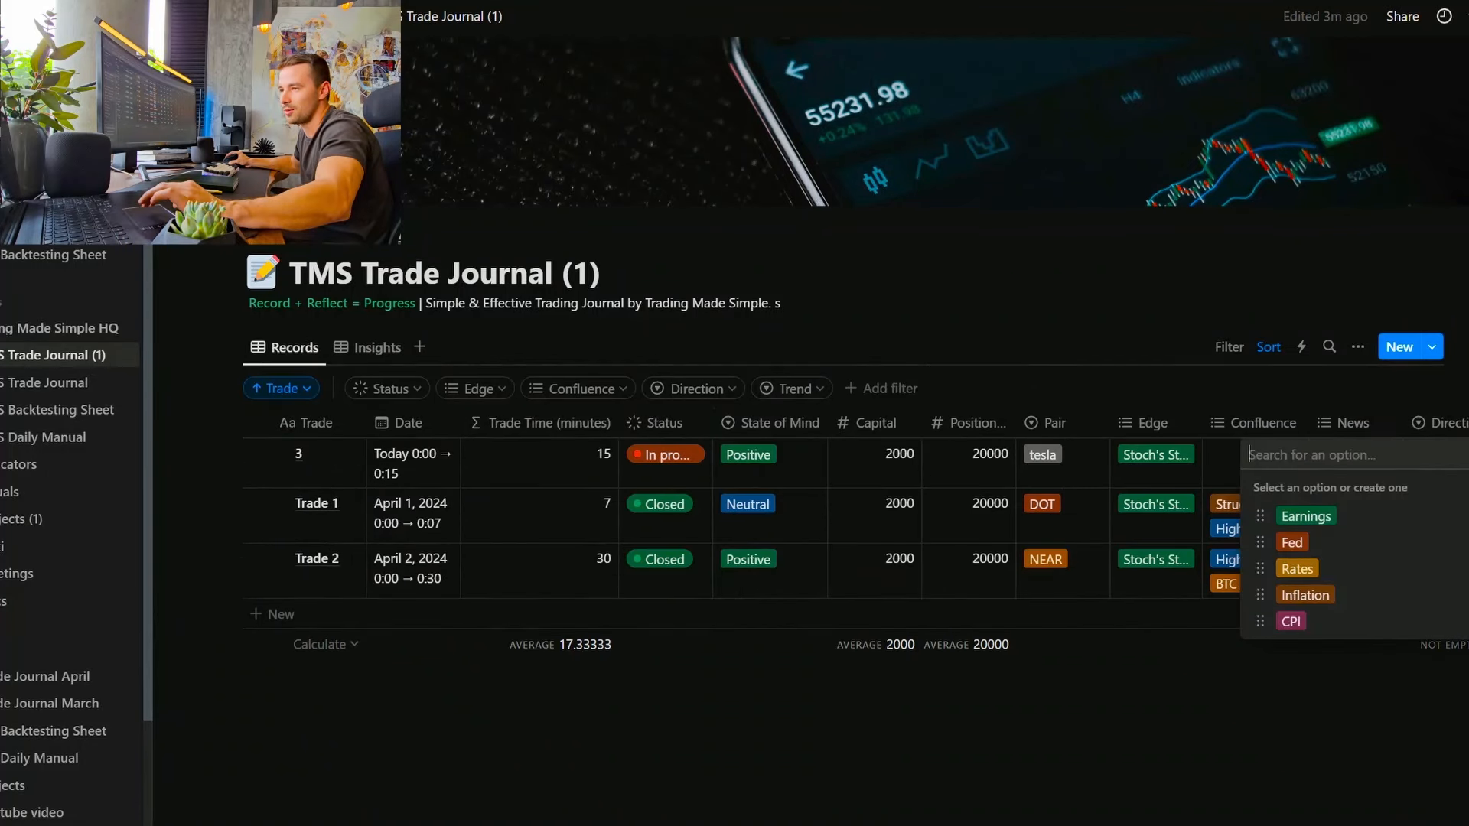
key(Escape)
scroll(842, 520, right, 5)
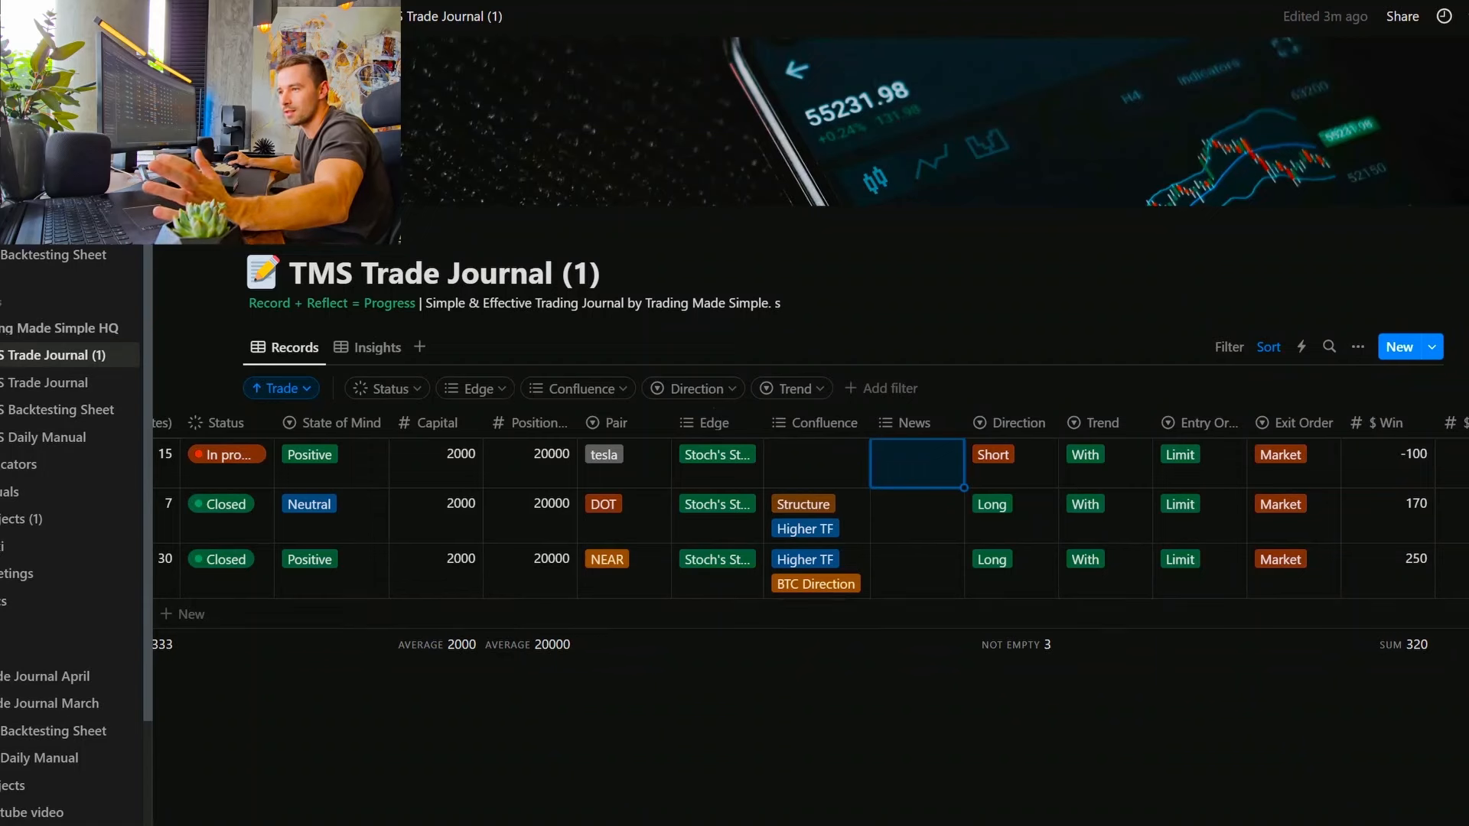
Step: Set trade 3's Trend to Against and open the Insights view
click(1105, 464)
click(1122, 517)
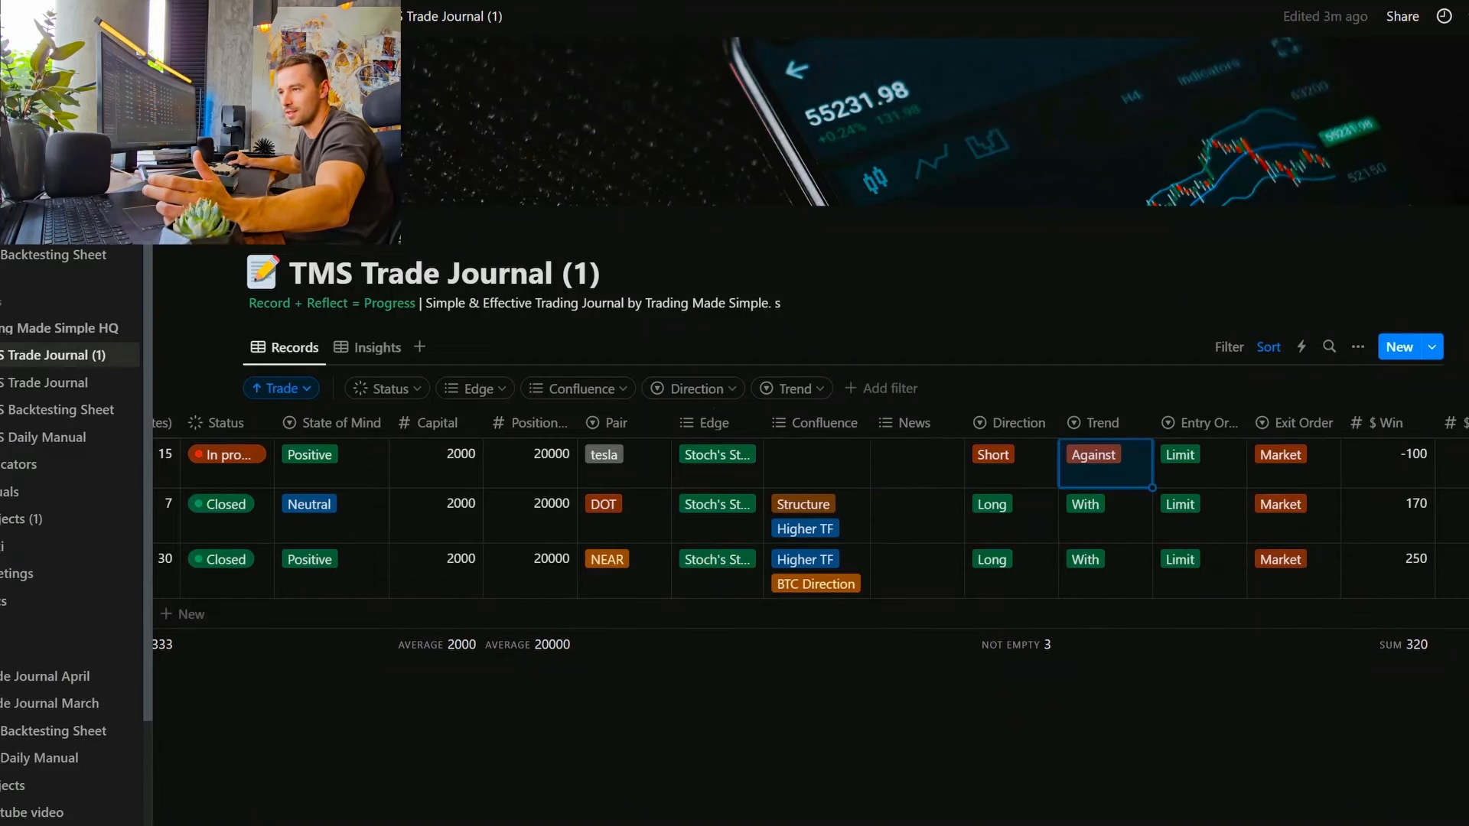
click(369, 347)
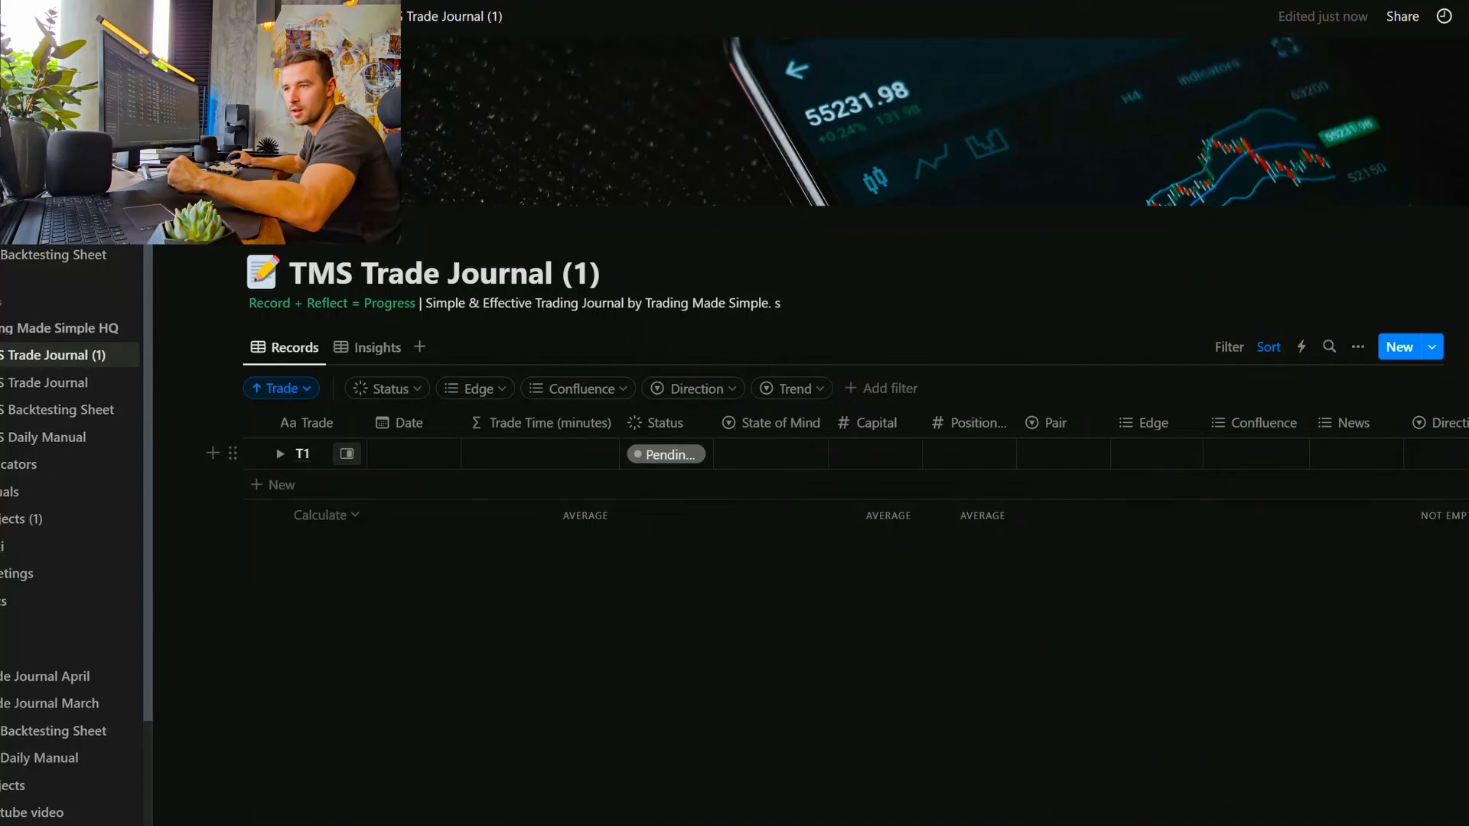
Step: Set trade T1's Date to April 13, 2024 with an end date and times running from 0:00 to 0:30
click(428, 457)
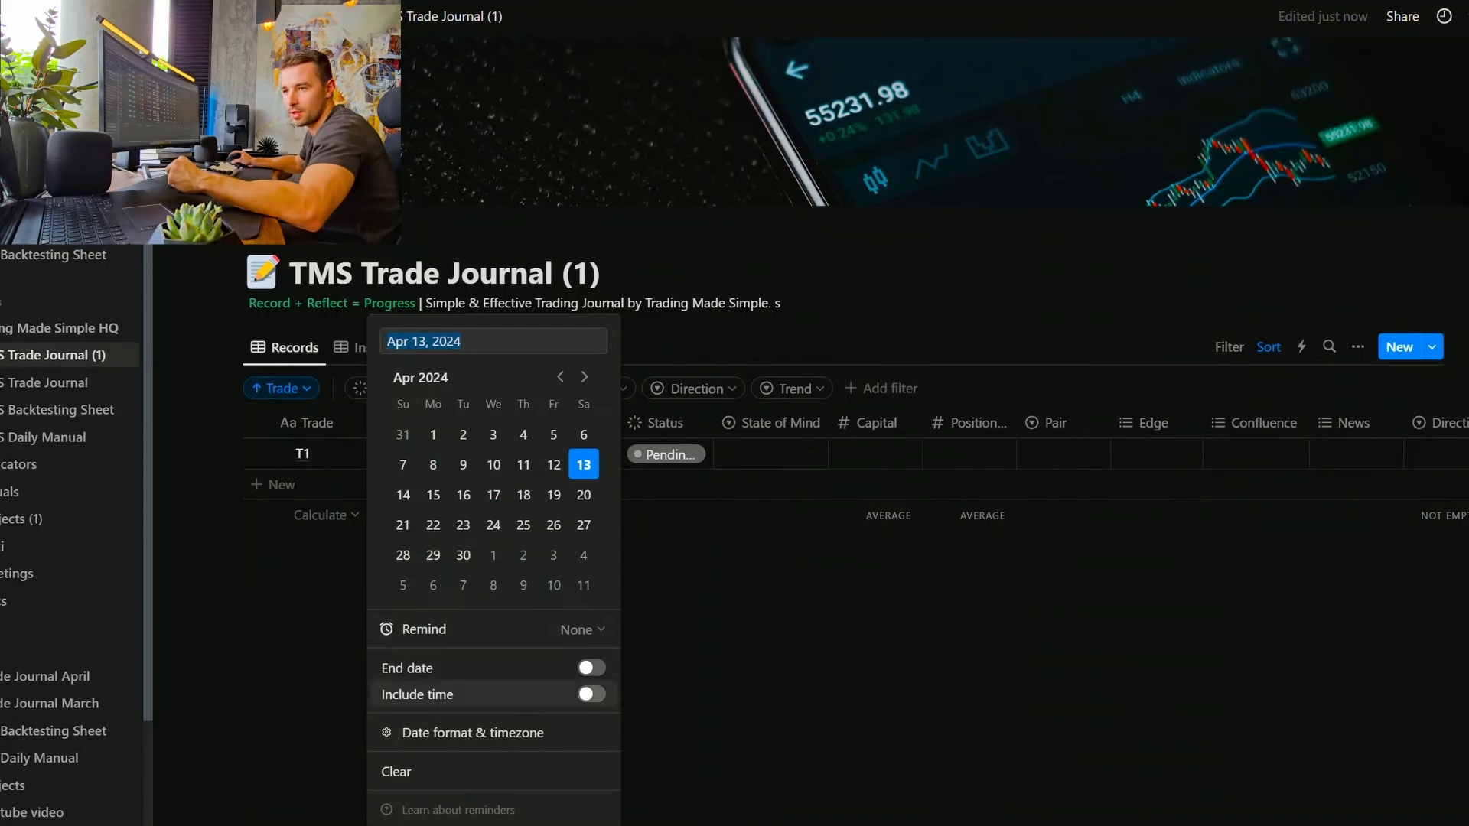
click(591, 668)
click(590, 694)
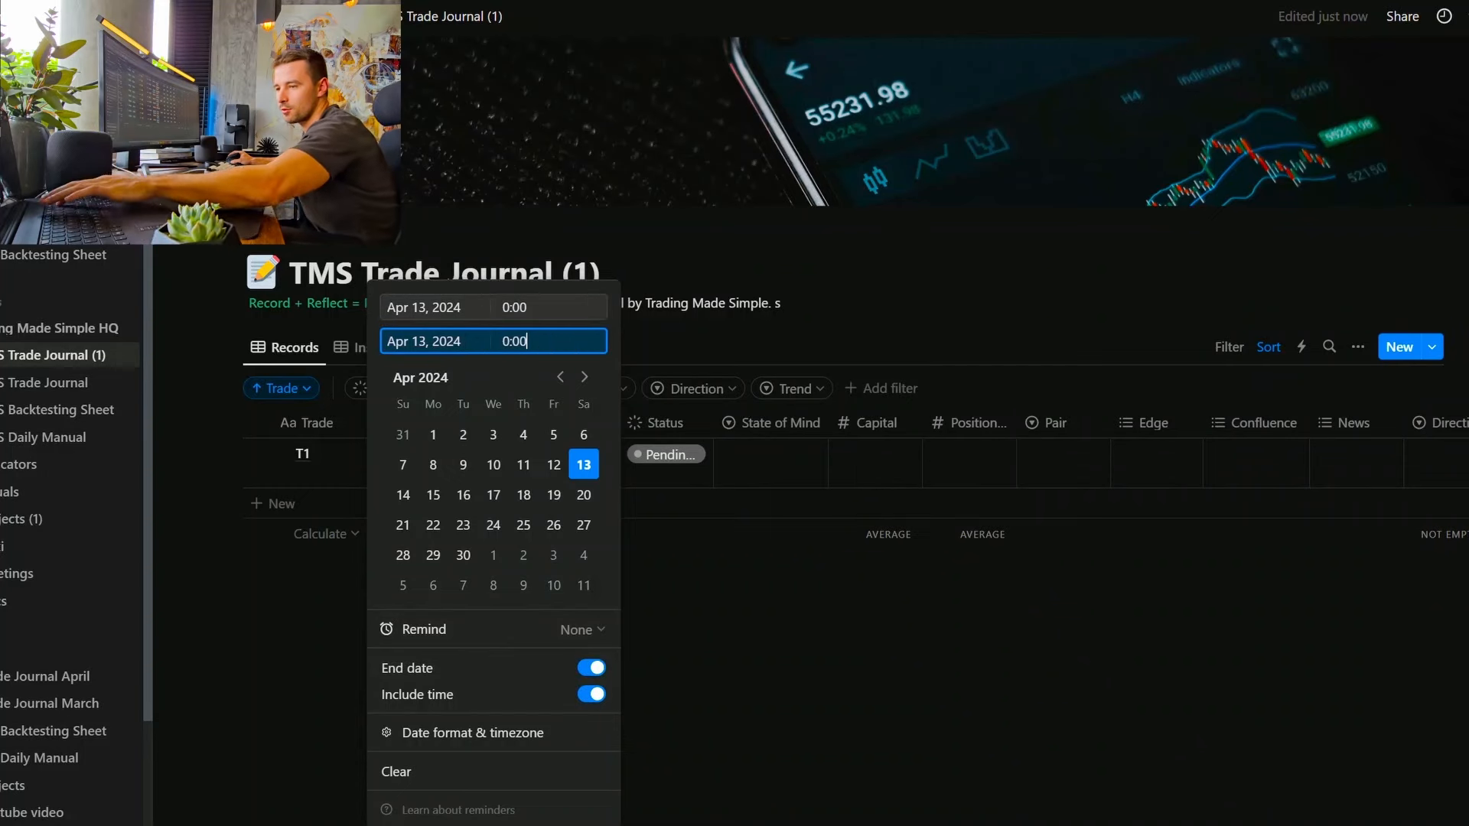
key(BackSpace)
key(BackSpace)
key(BackSpace)
text(:30)
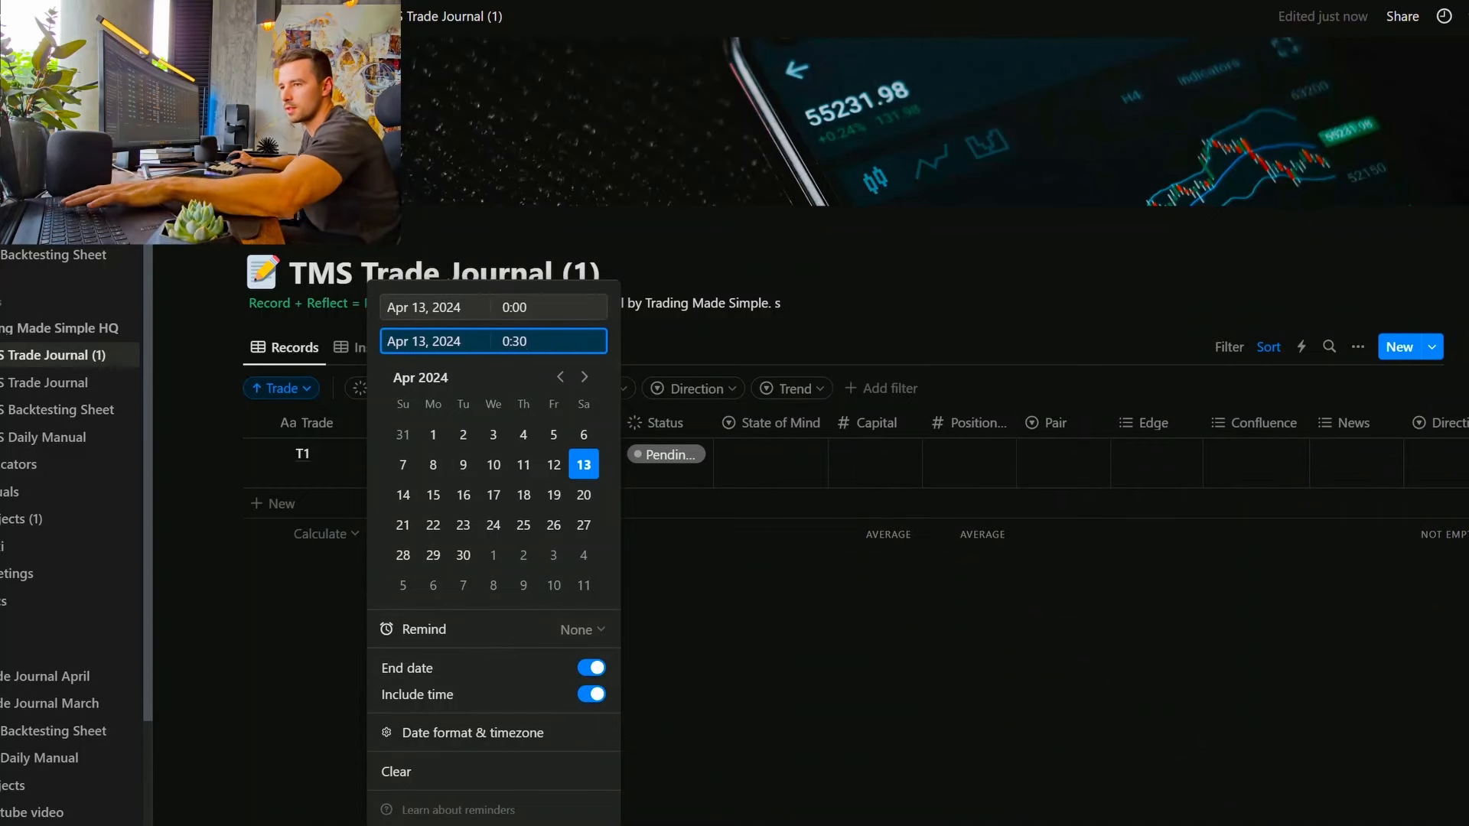
key(Escape)
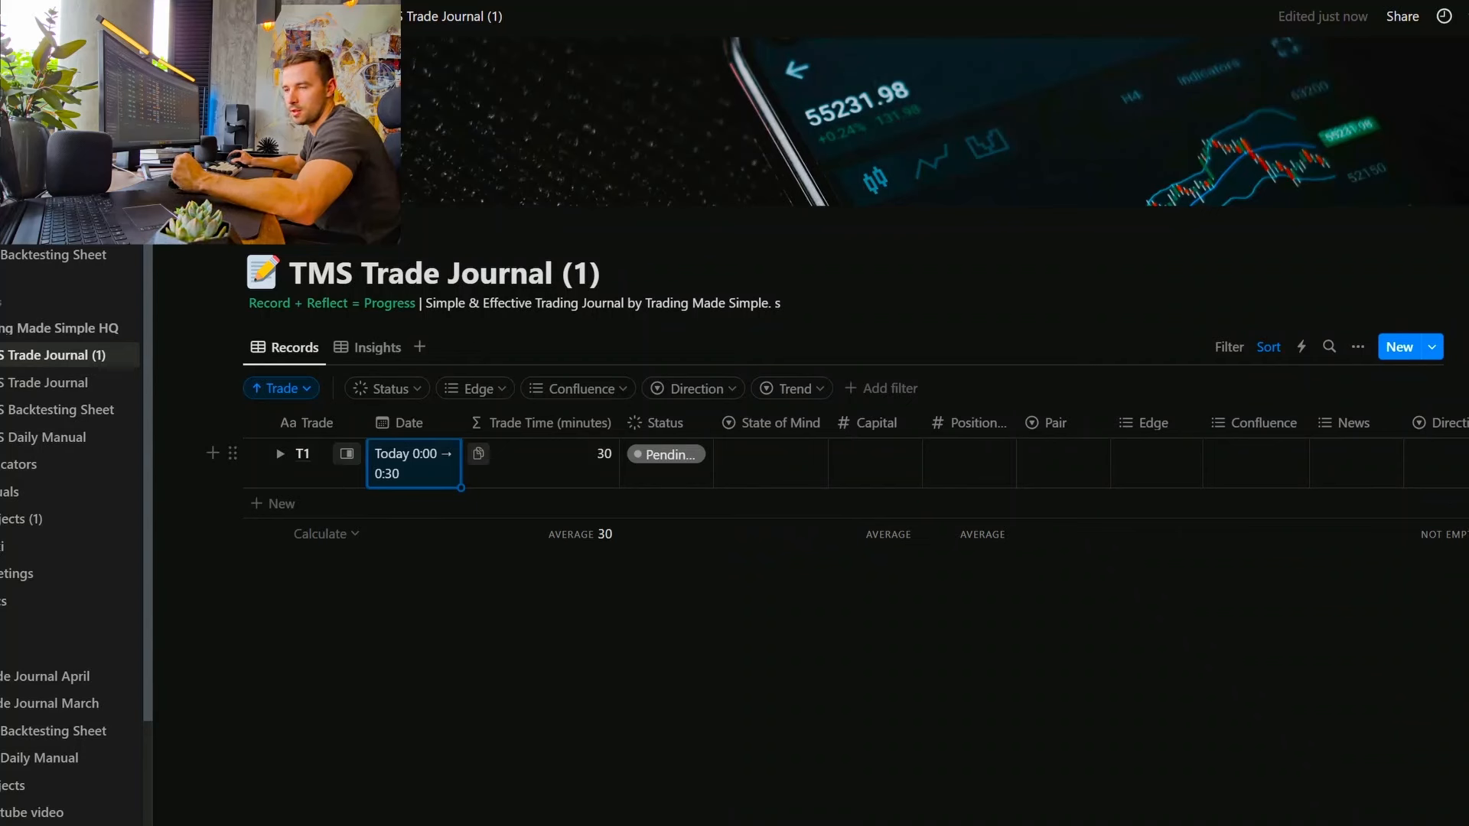
Step: Set trade T1's Status to In progress and its State of Mind to Positive
click(665, 454)
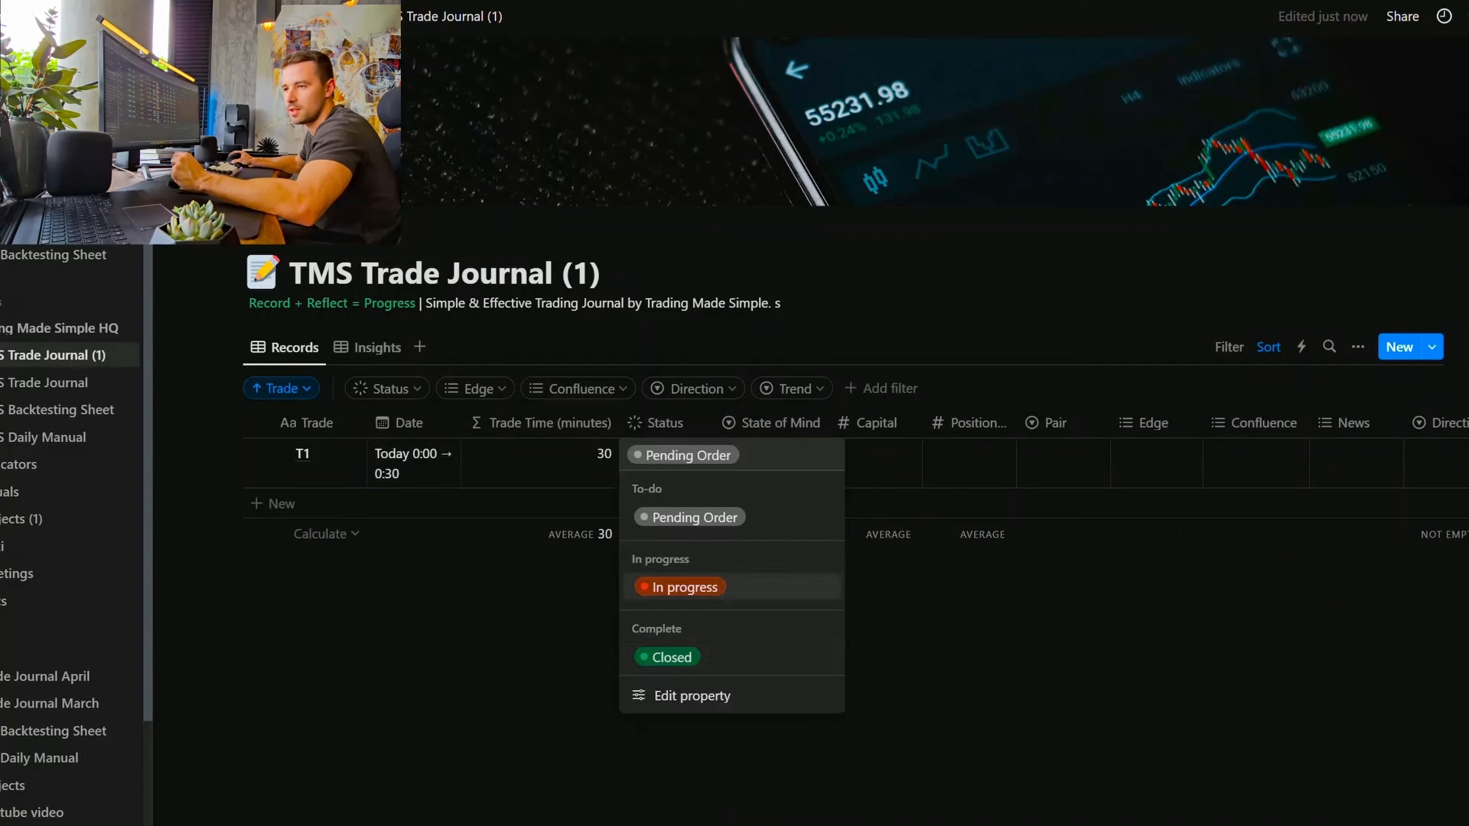
click(681, 587)
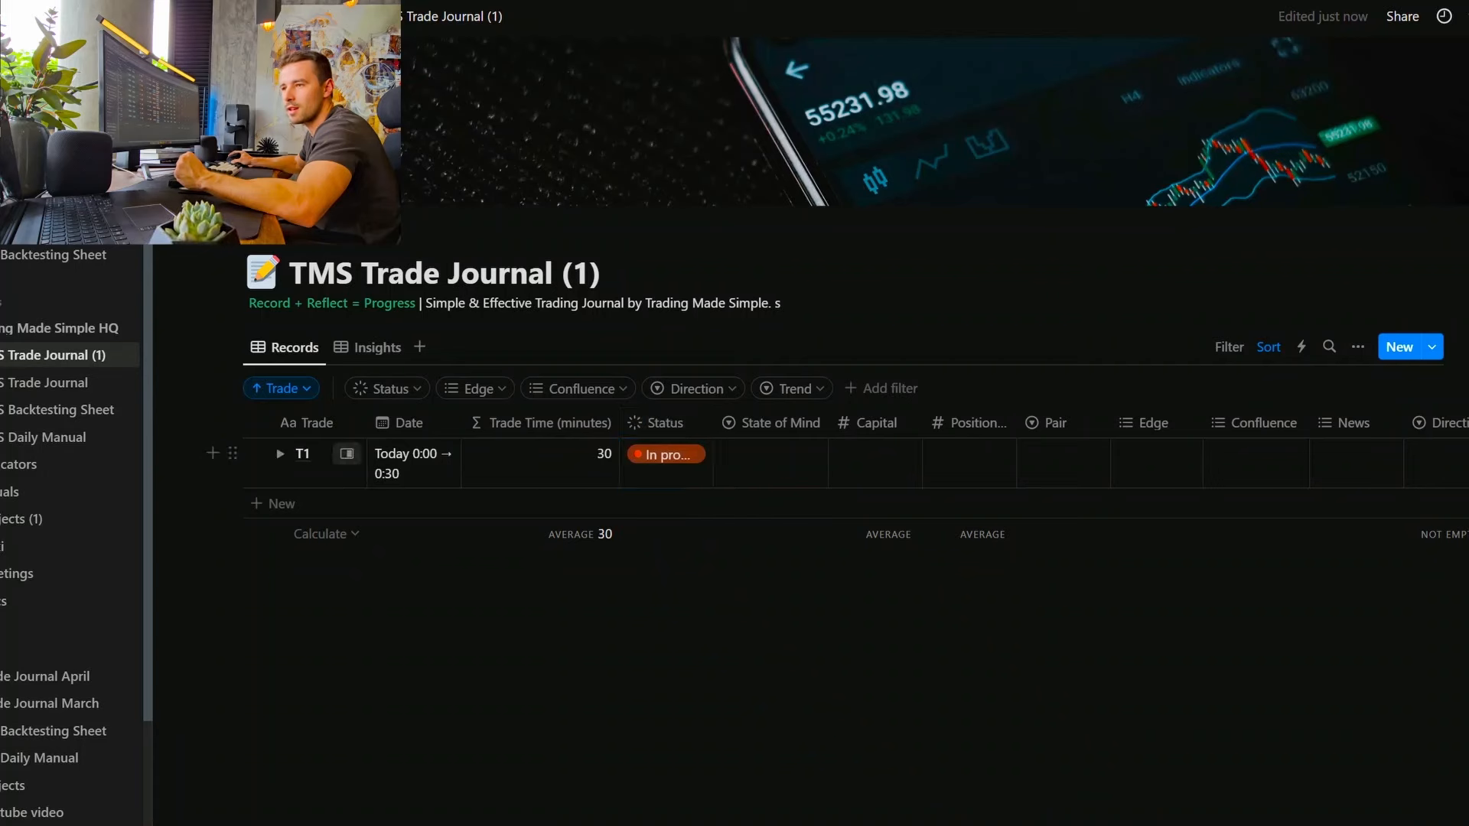
click(770, 464)
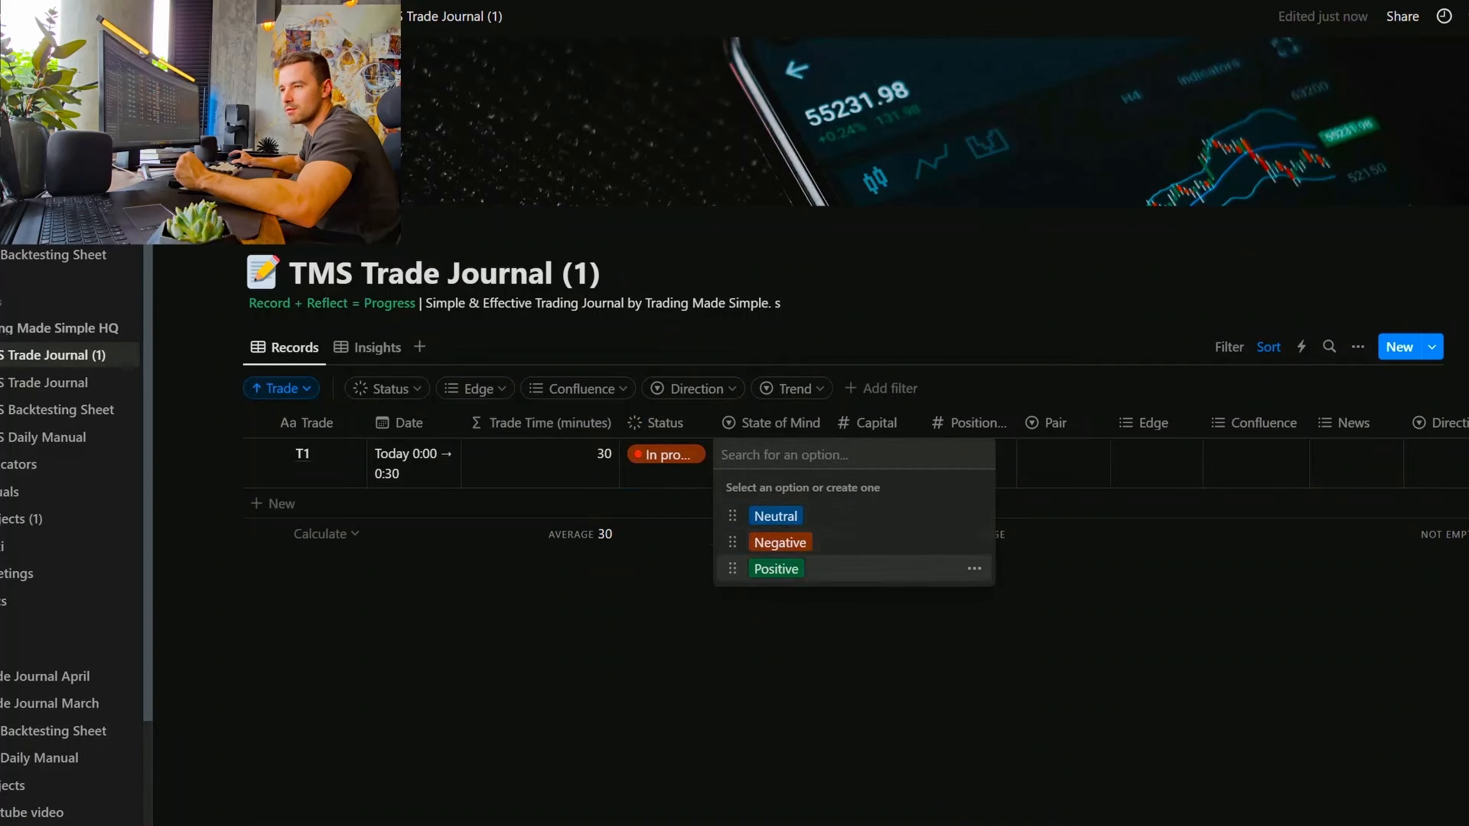
click(776, 569)
Step: Enter 2000 as trade T1's Capital and 20000 as its position size
click(875, 463)
text(2)
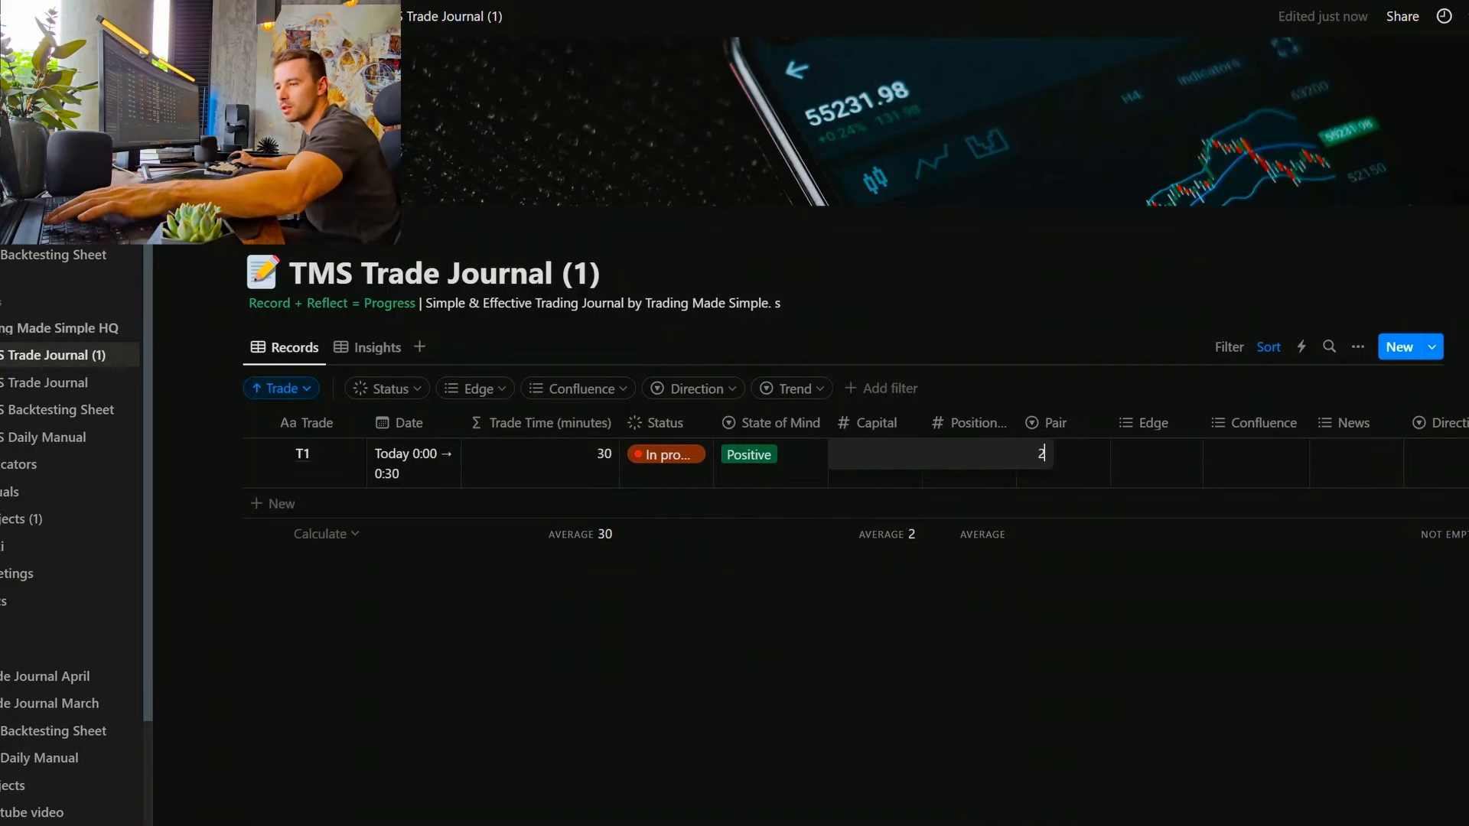
text(000)
key(Return)
click(969, 463)
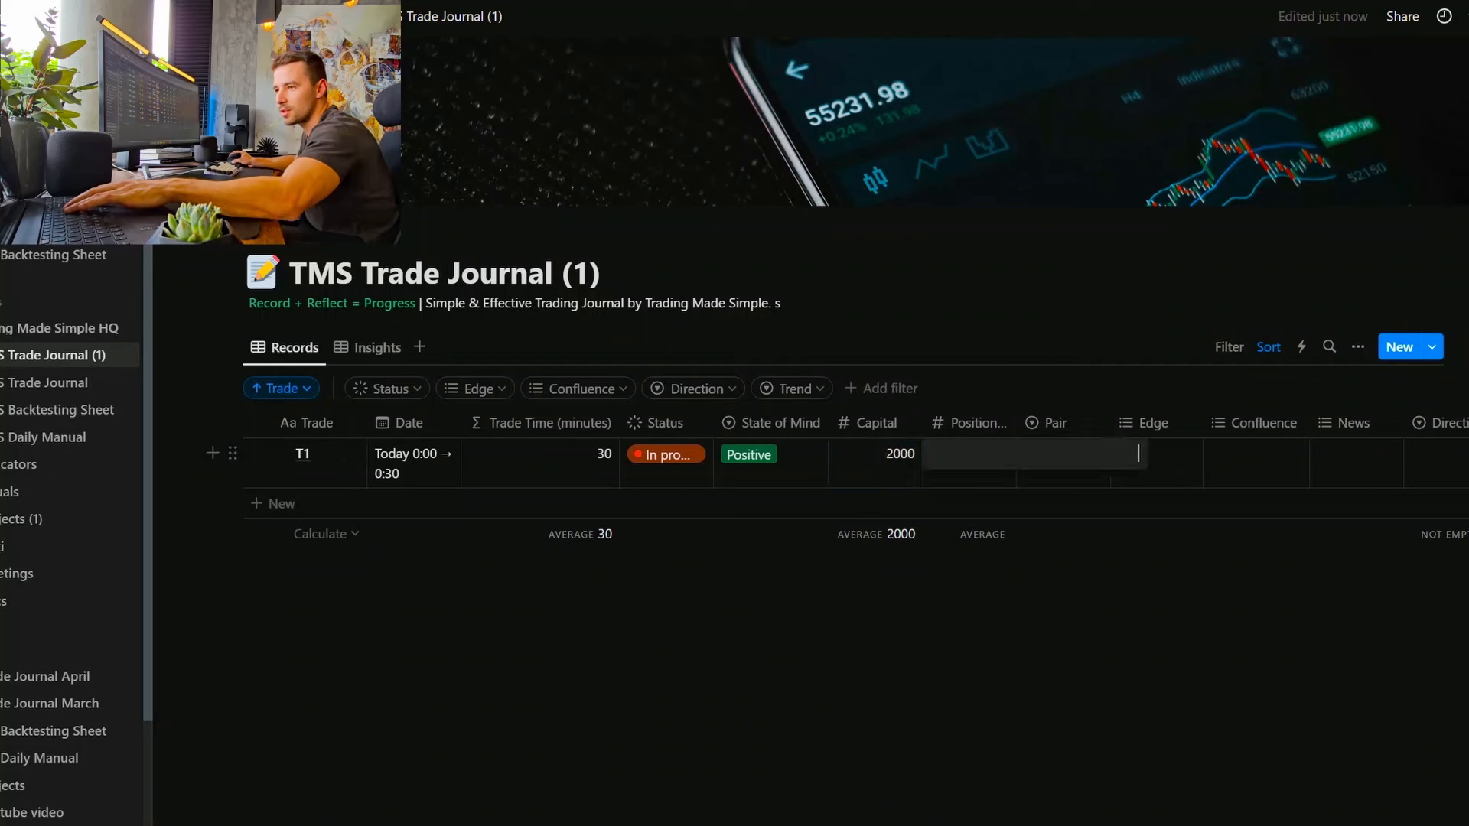
text(2000)
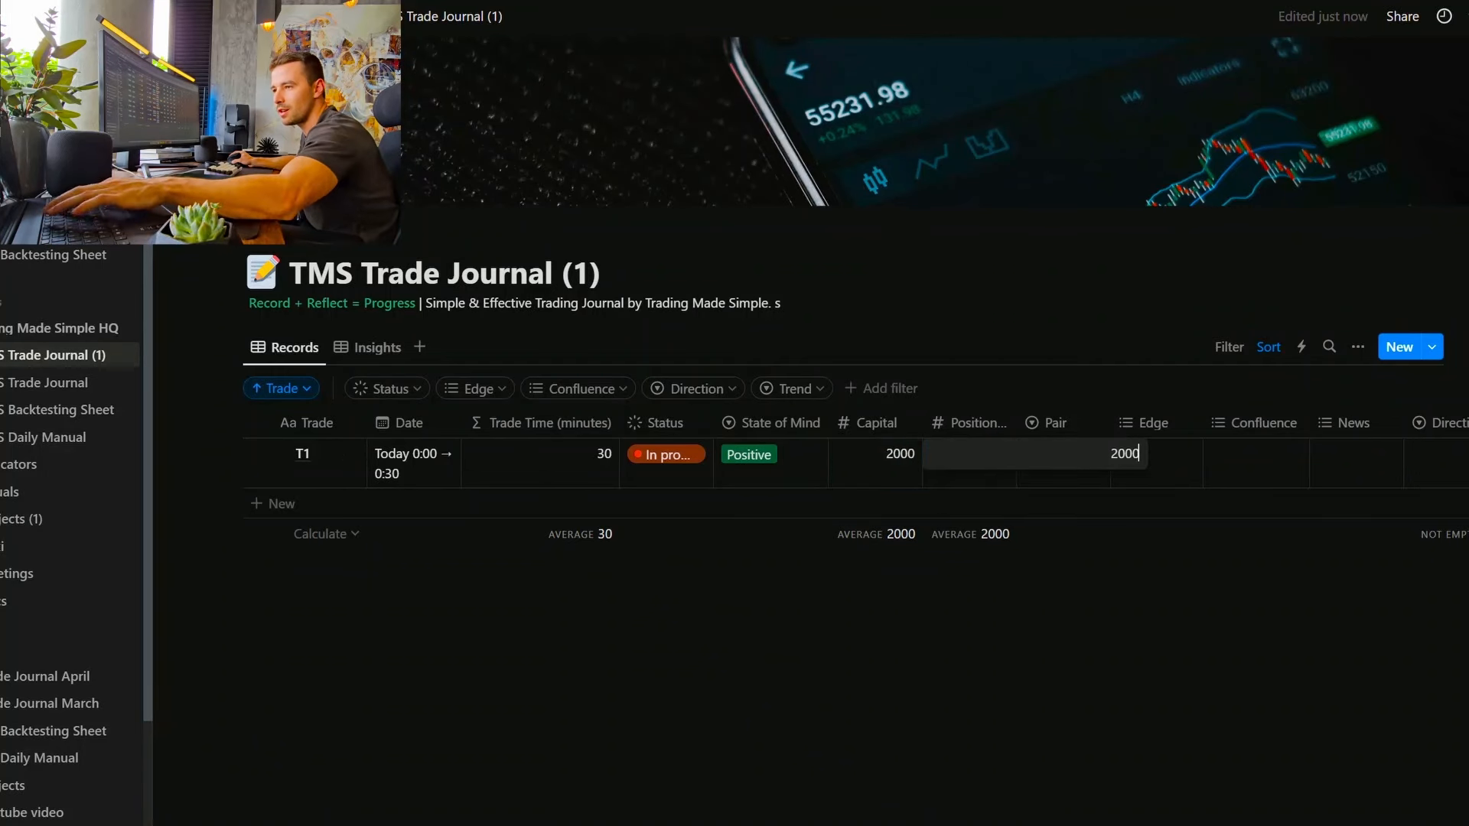
text(0)
key(Return)
Step: Choose GALA as trade T1's Pair
click(1063, 465)
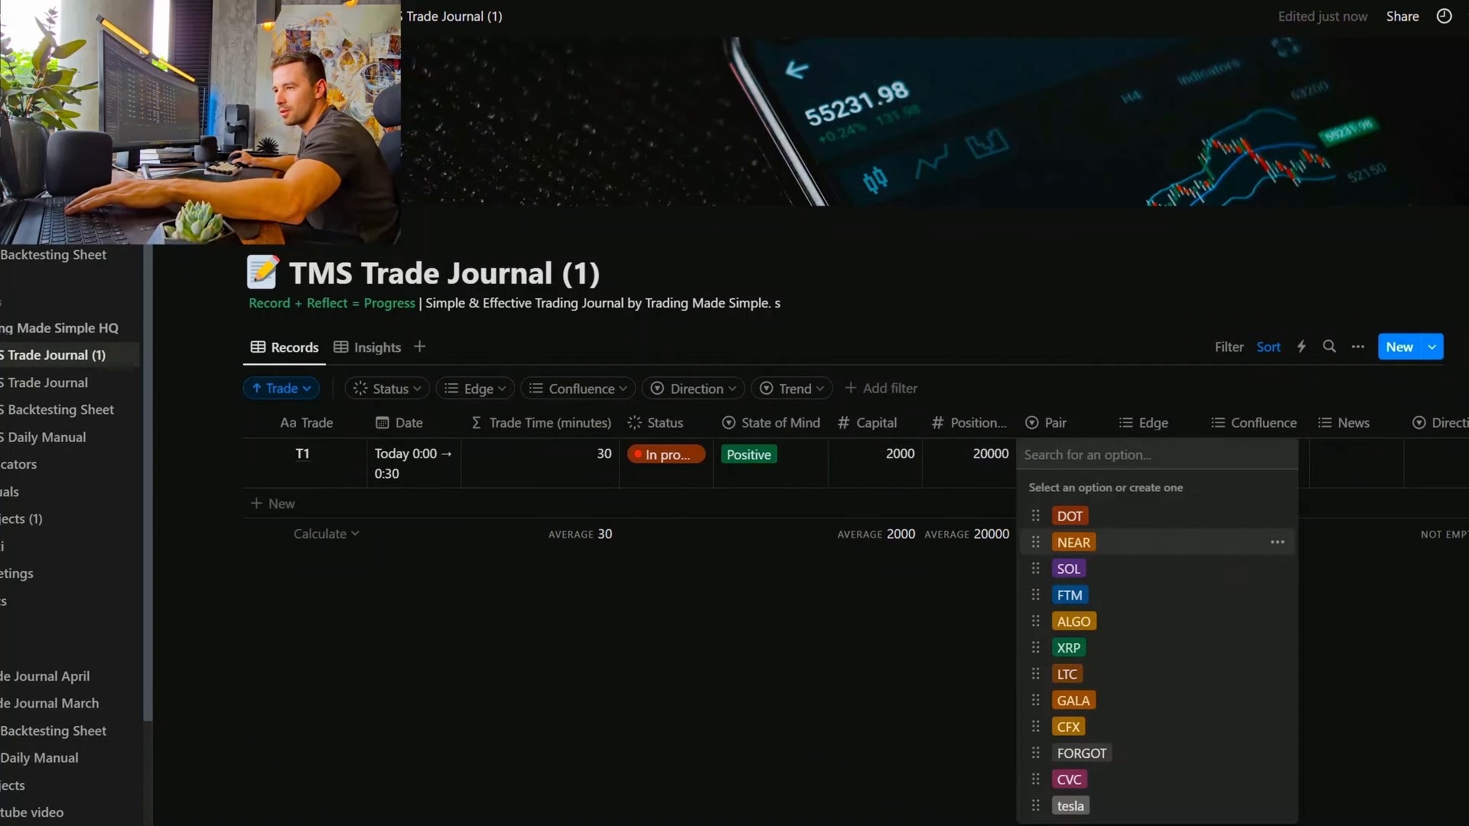
key(Down)
key(Down)
key(Down)
key(Down)
key(Down)
key(Down)
key(Return)
Step: Choose PMARP Strategy as trade T1's Edge
key(Right)
key(Return)
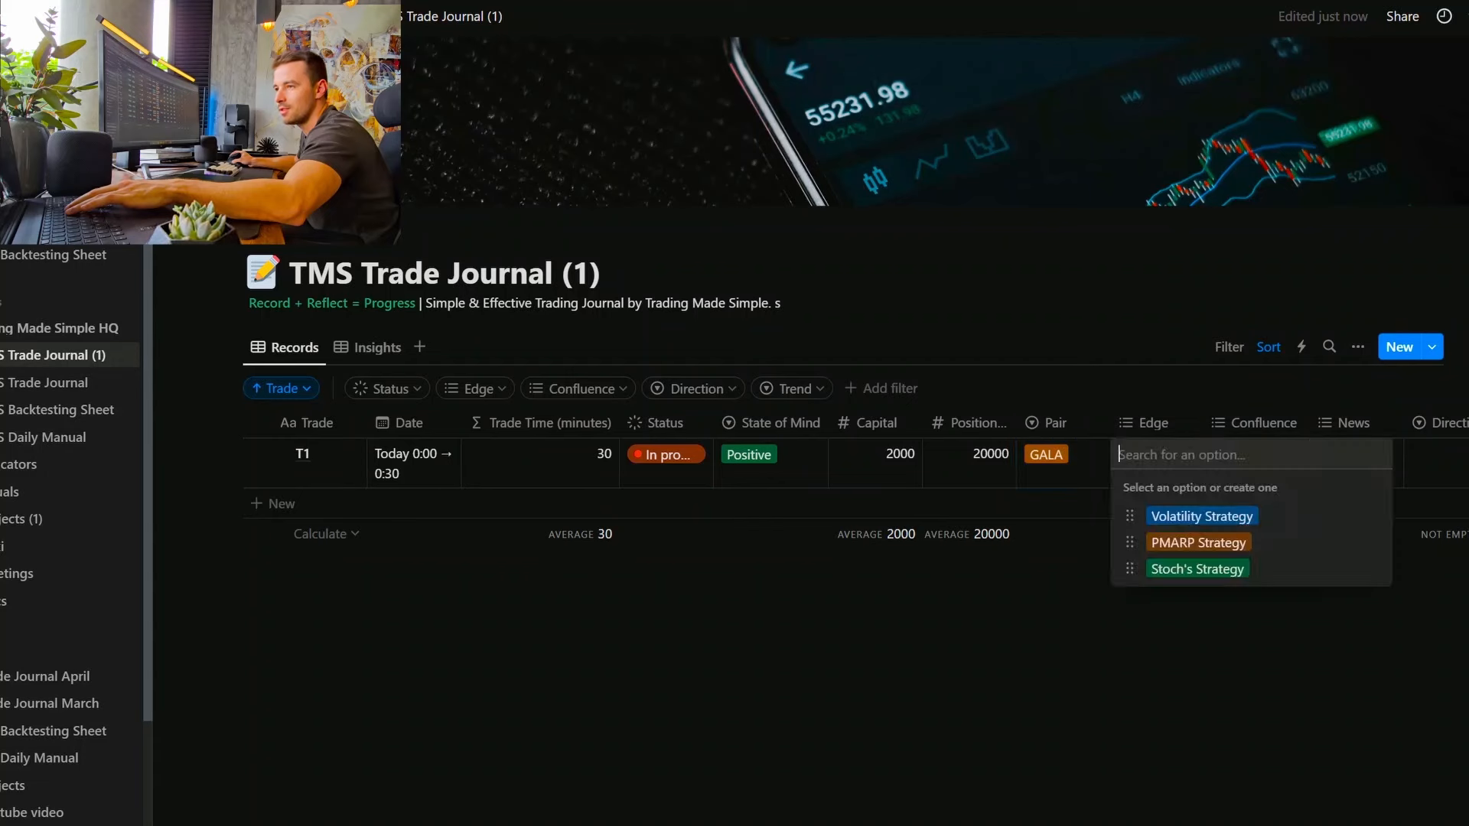
key(Down)
key(Return)
key(Escape)
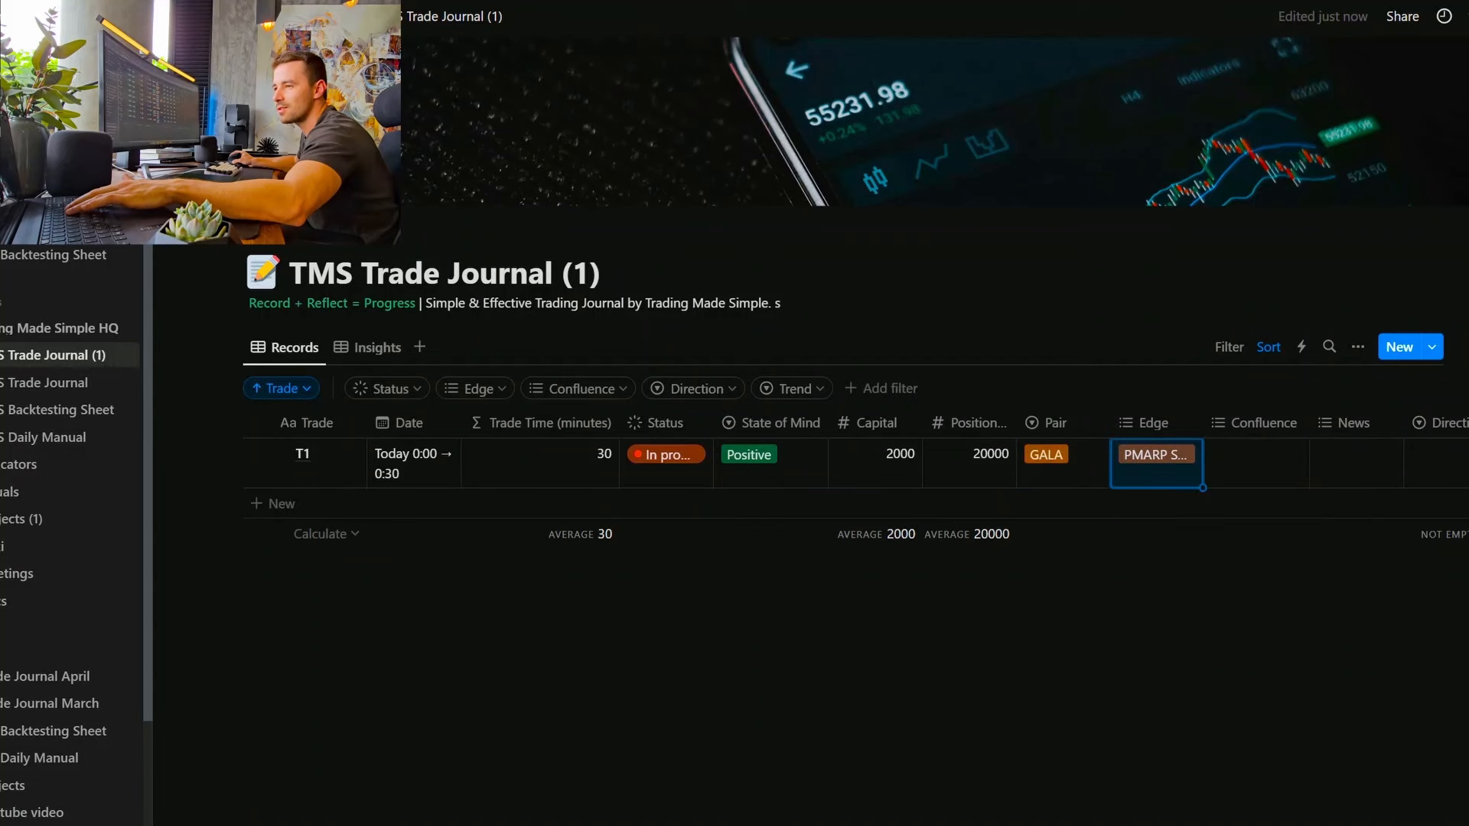
Step: Add the Higher TF and BTC Direction tags to trade T1's Confluence field
key(Right)
key(Return)
key(Down)
key(Down)
key(Return)
key(Up)
key(Return)
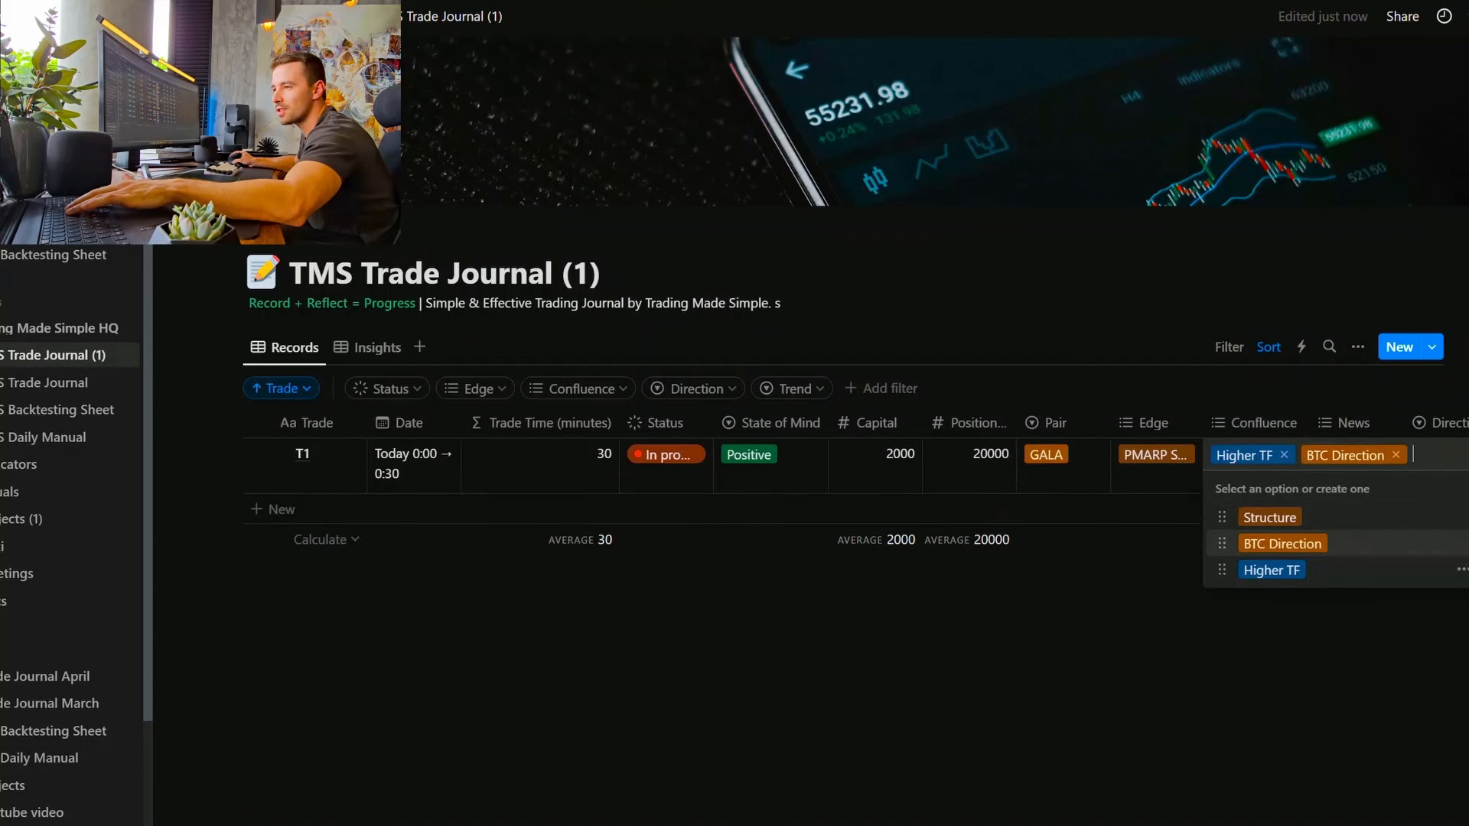
key(Escape)
key(Right)
key(Return)
key(Up)
key(Escape)
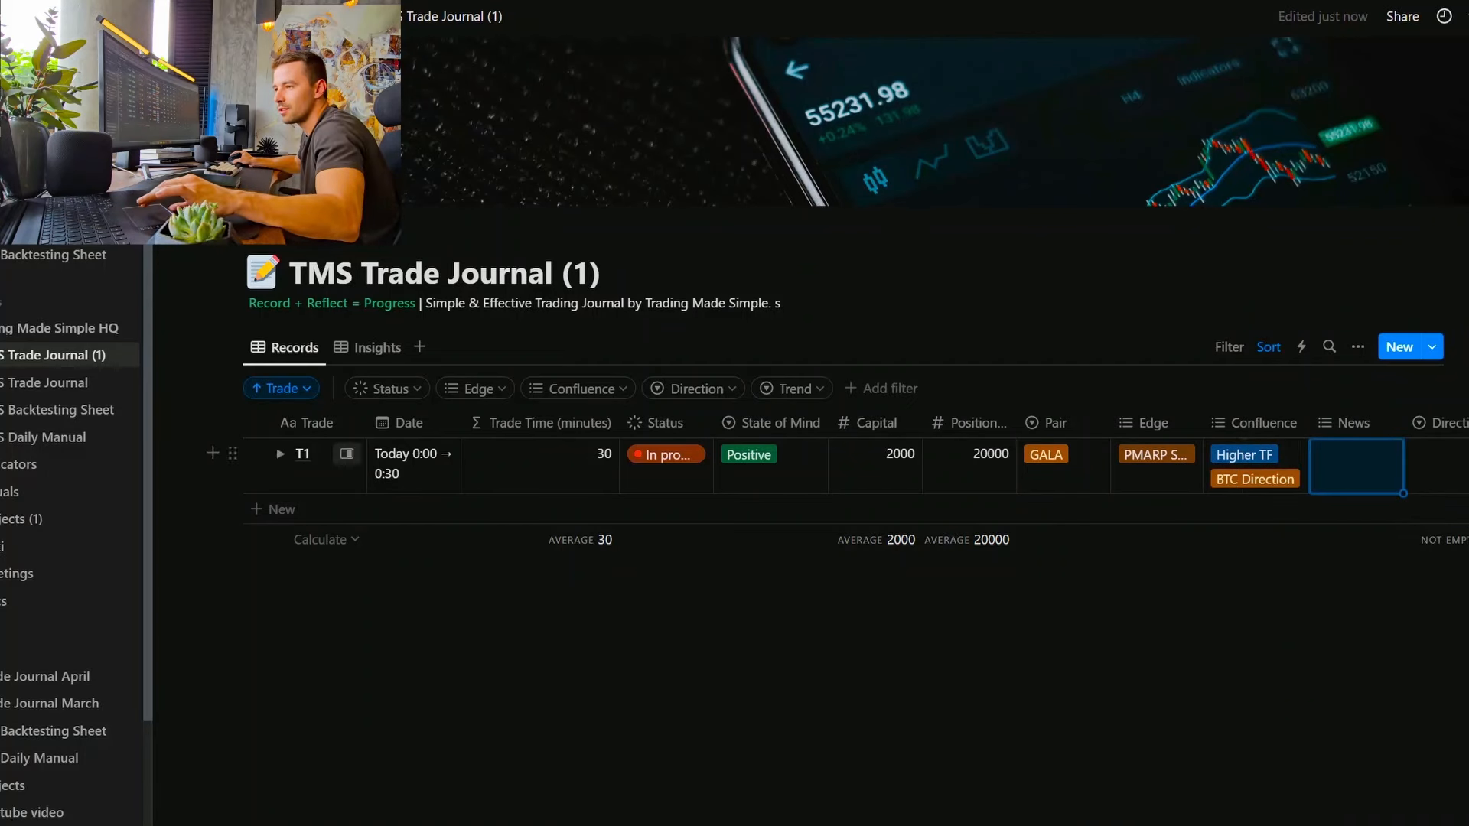
Step: Set trade T1's Direction to Long and its Trend to With
key(Right)
key(Return)
key(Down)
key(Return)
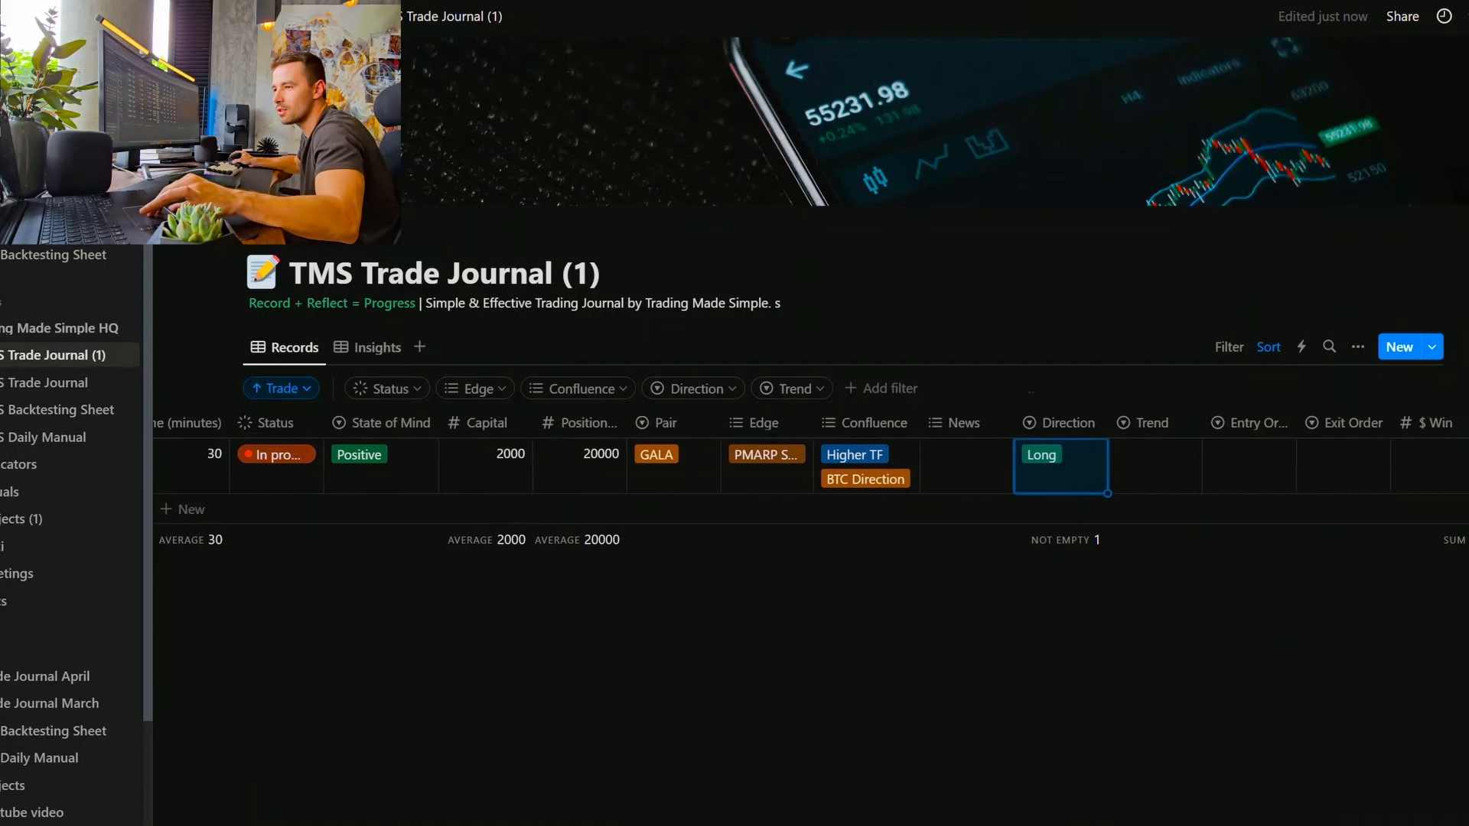
key(Right)
key(Return)
key(Down)
key(Return)
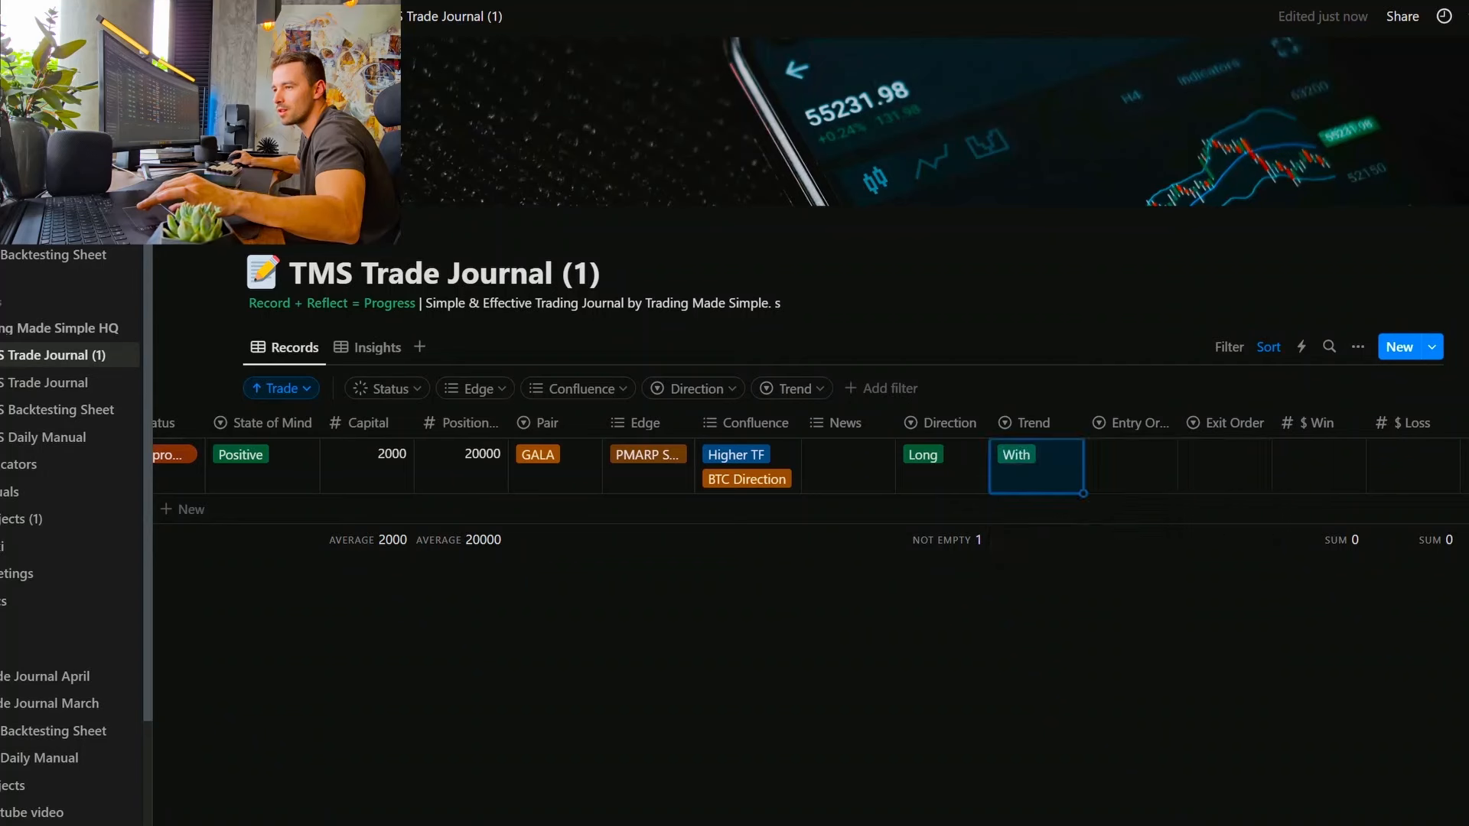
Step: Set trade T1's entry order to Limit and its exit order to Market
key(Right)
key(Return)
key(Down)
key(Up)
key(Down)
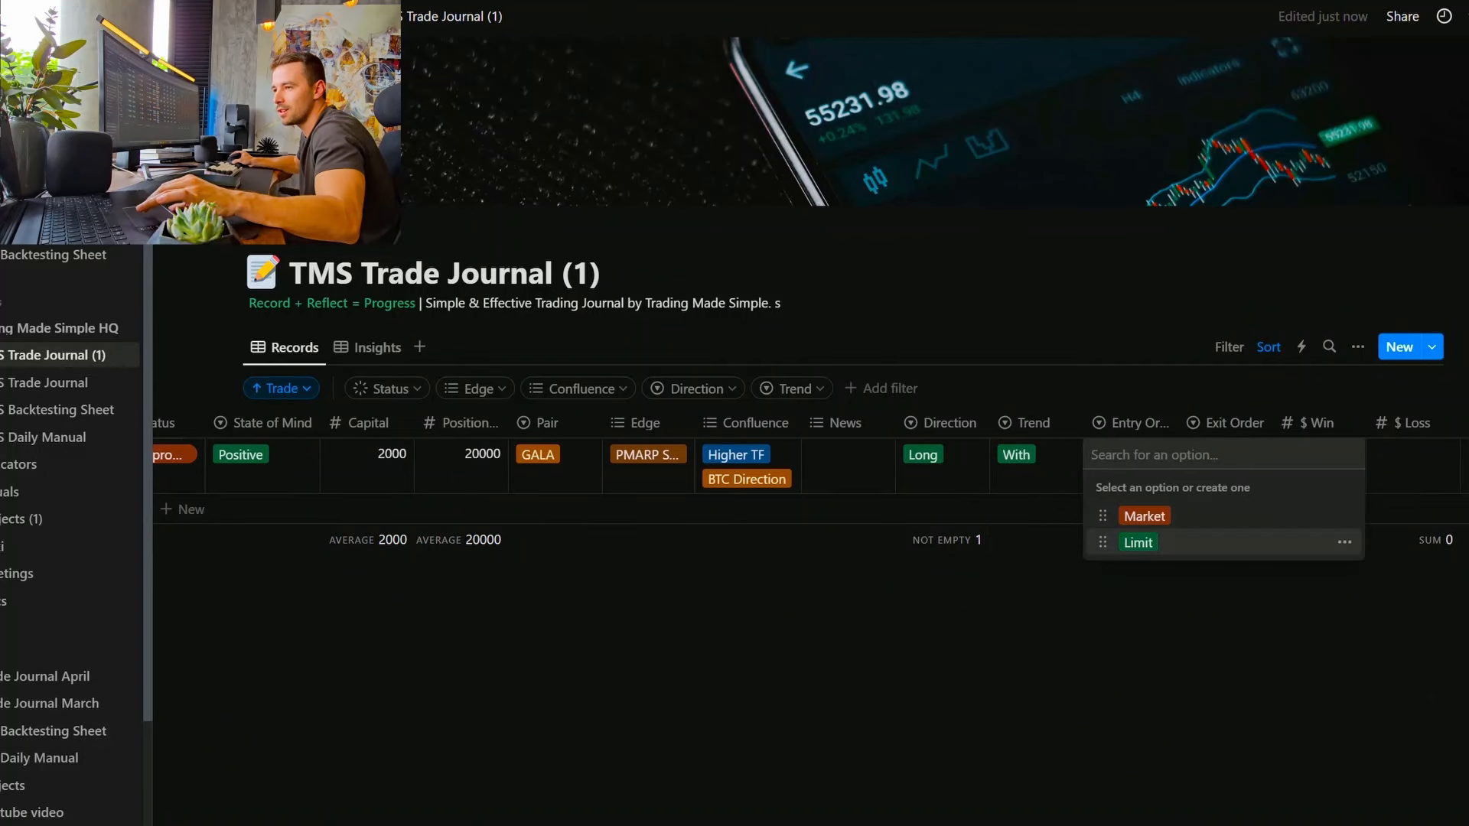
key(Return)
key(Right)
key(Return)
key(Return)
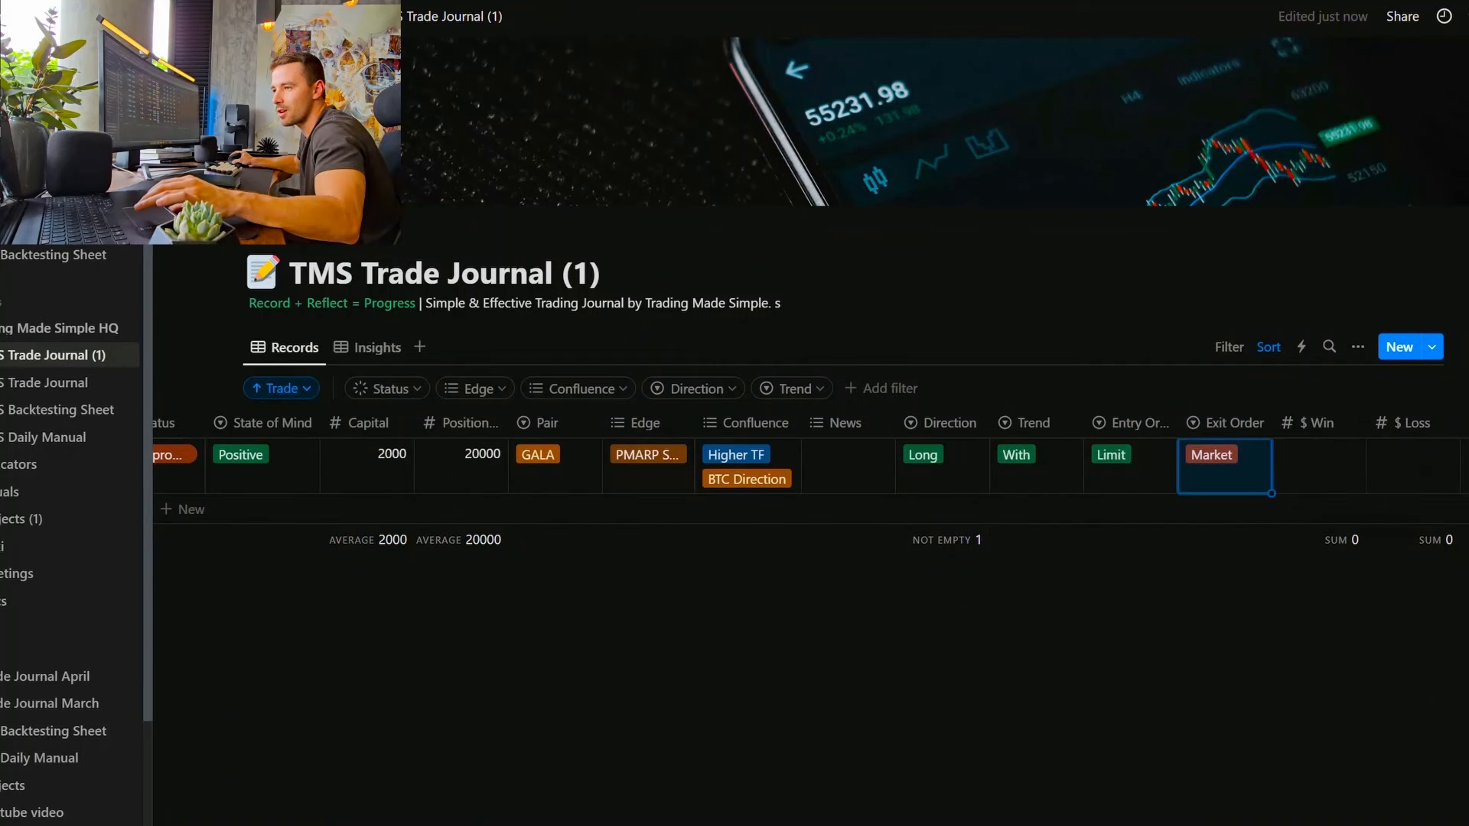
Step: Enter 150 as trade T1's $ Win amount
key(Right)
text(15)
key(Return)
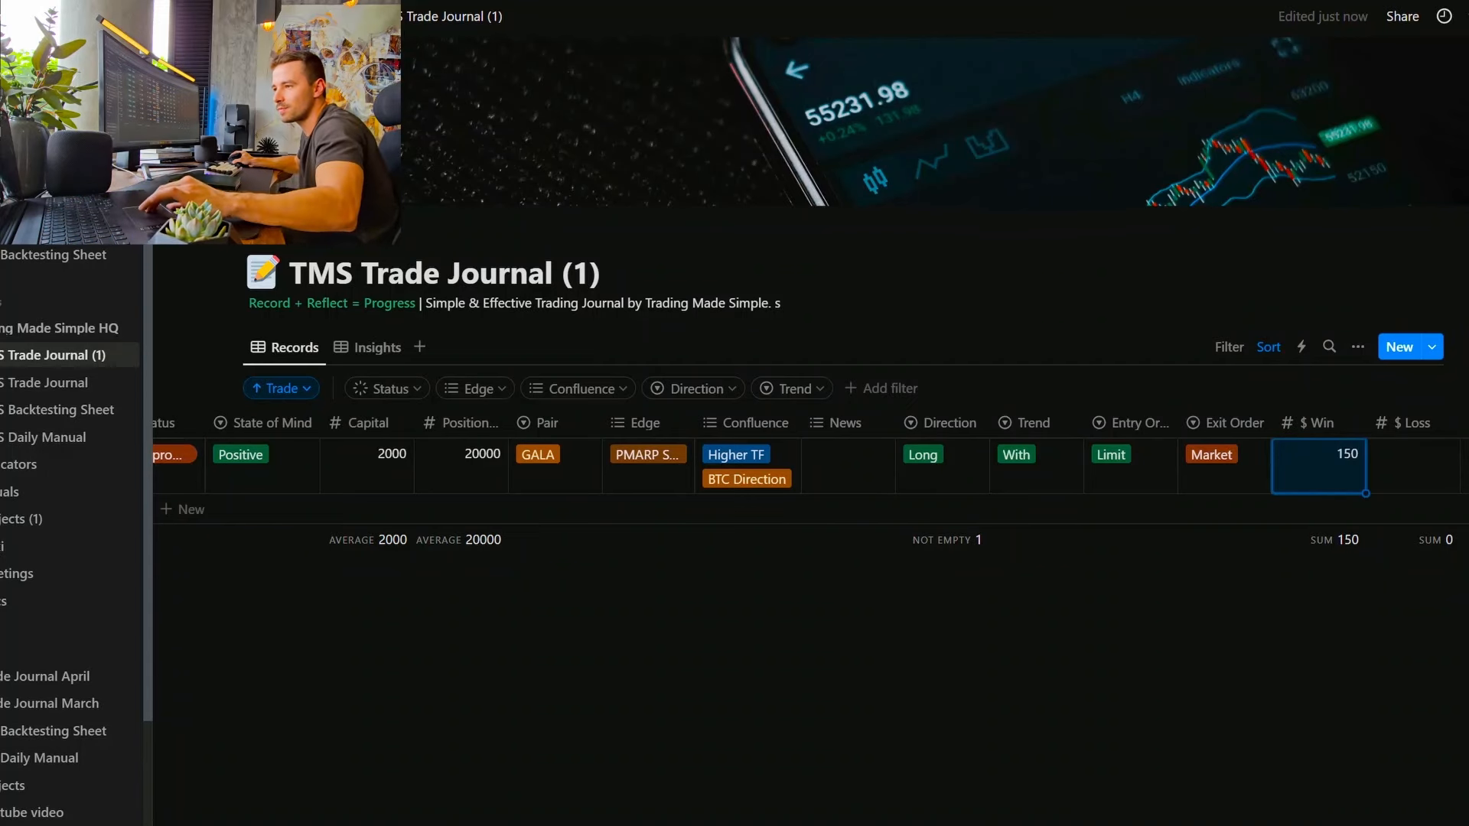
Step: Upload a chart image to trade T1's Media field
scroll(810, 490, right, 5)
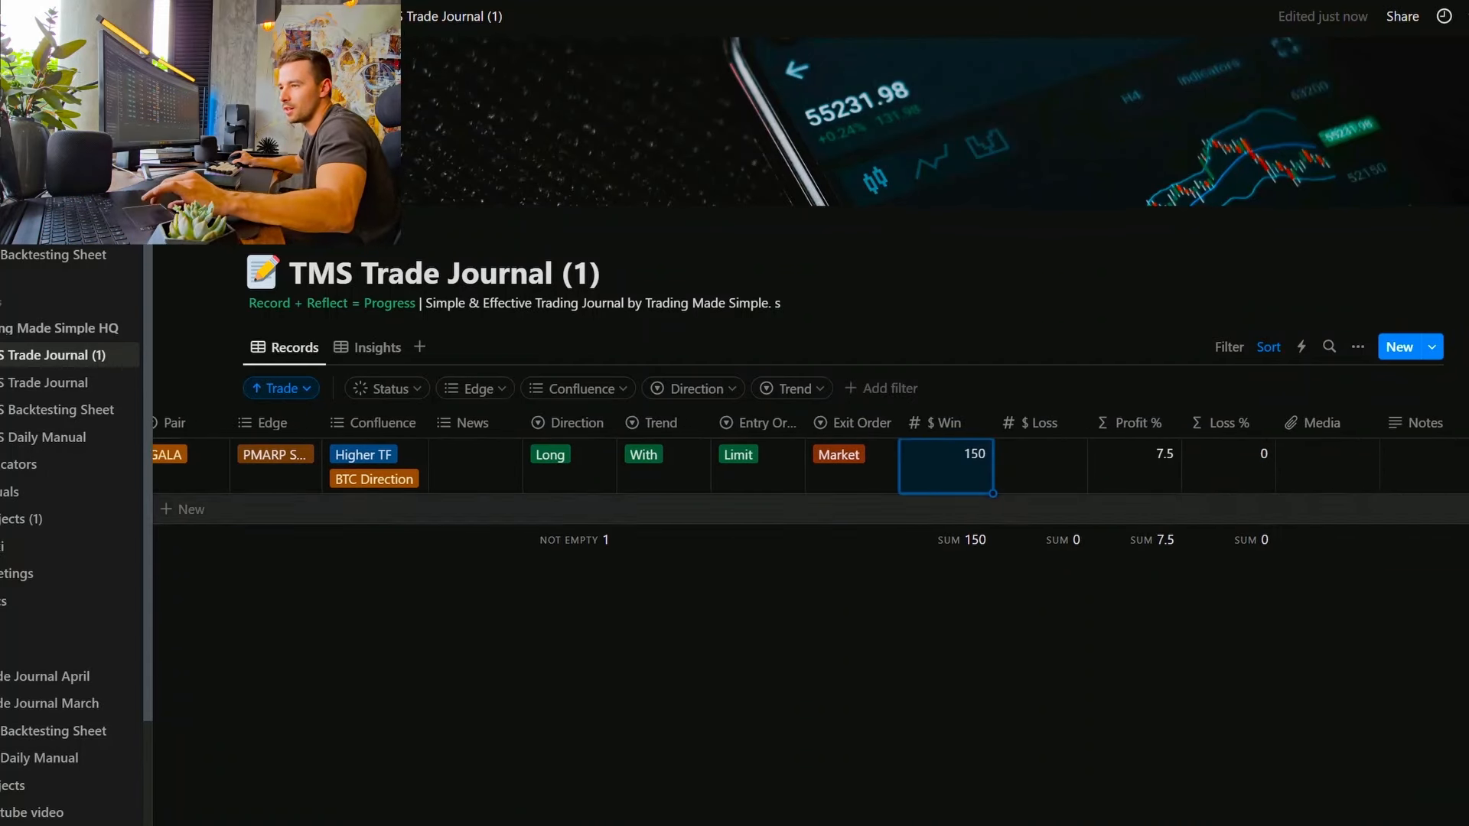
click(1327, 467)
click(1380, 535)
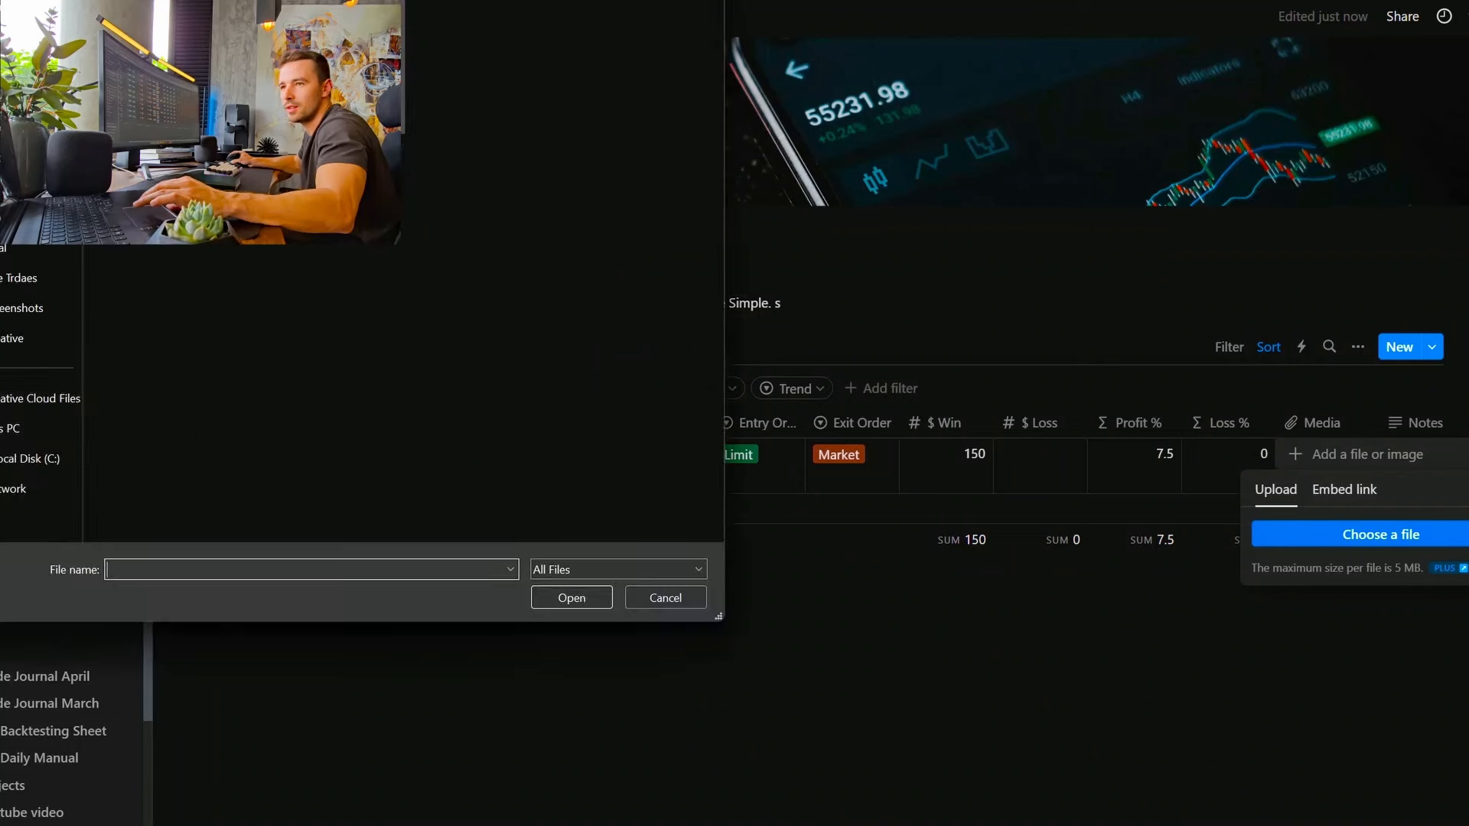
key(Return)
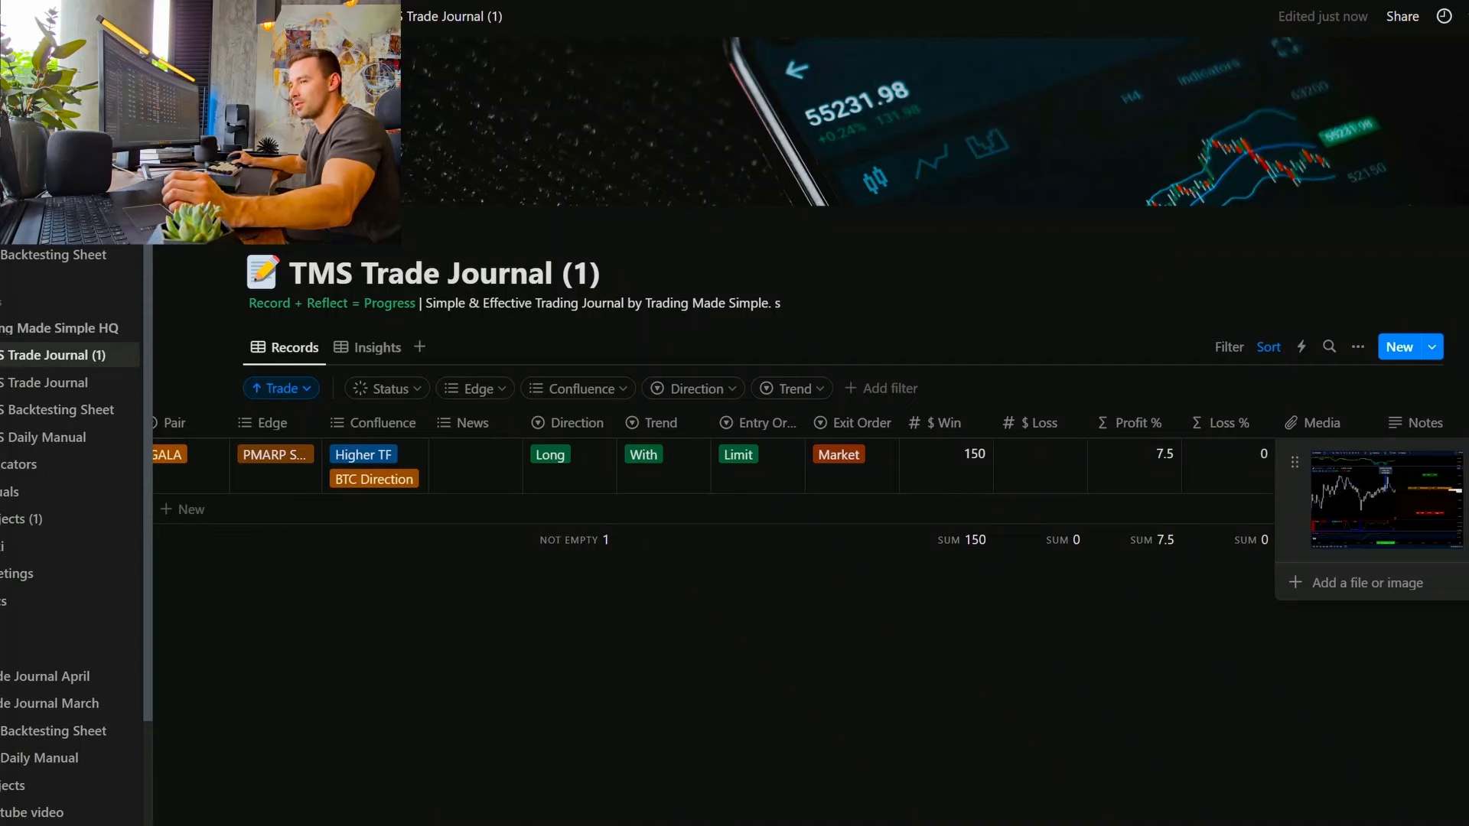
key(Escape)
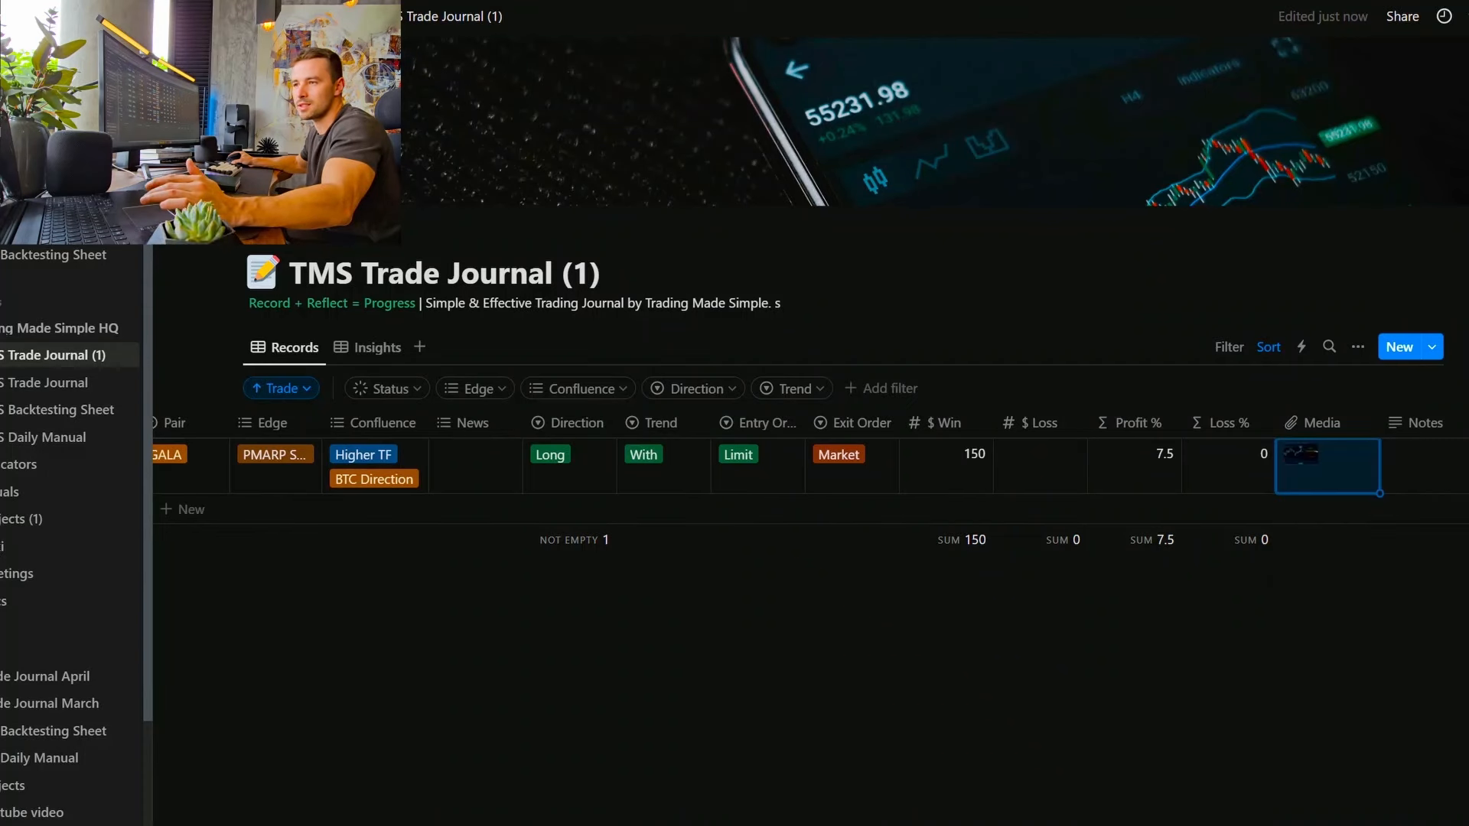
Step: Look over trade T1's recorded fields, and examine its performance and suggestions in the Insights view
scroll(810, 485, left, 5)
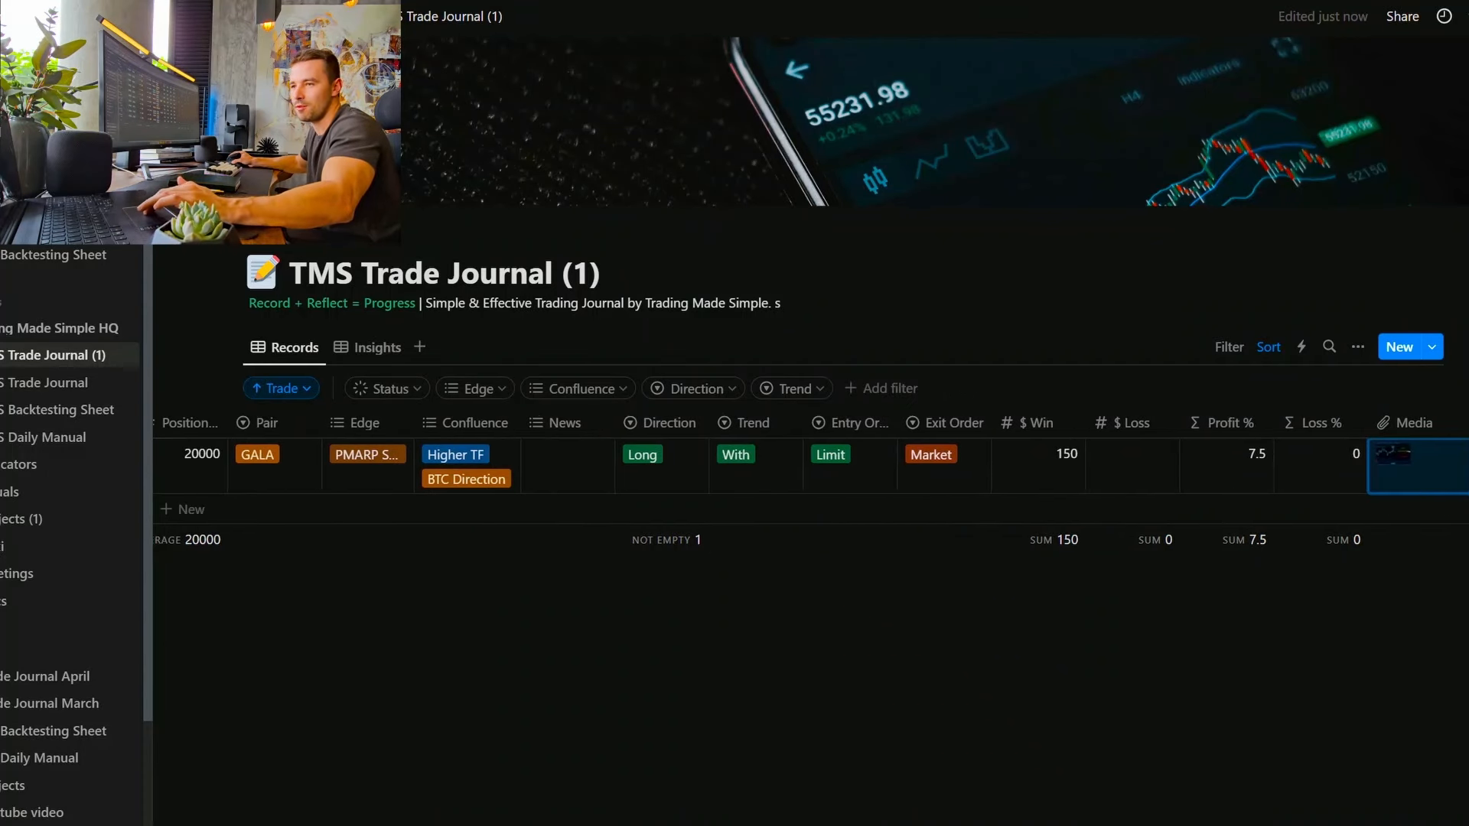
scroll(810, 480, left, 5)
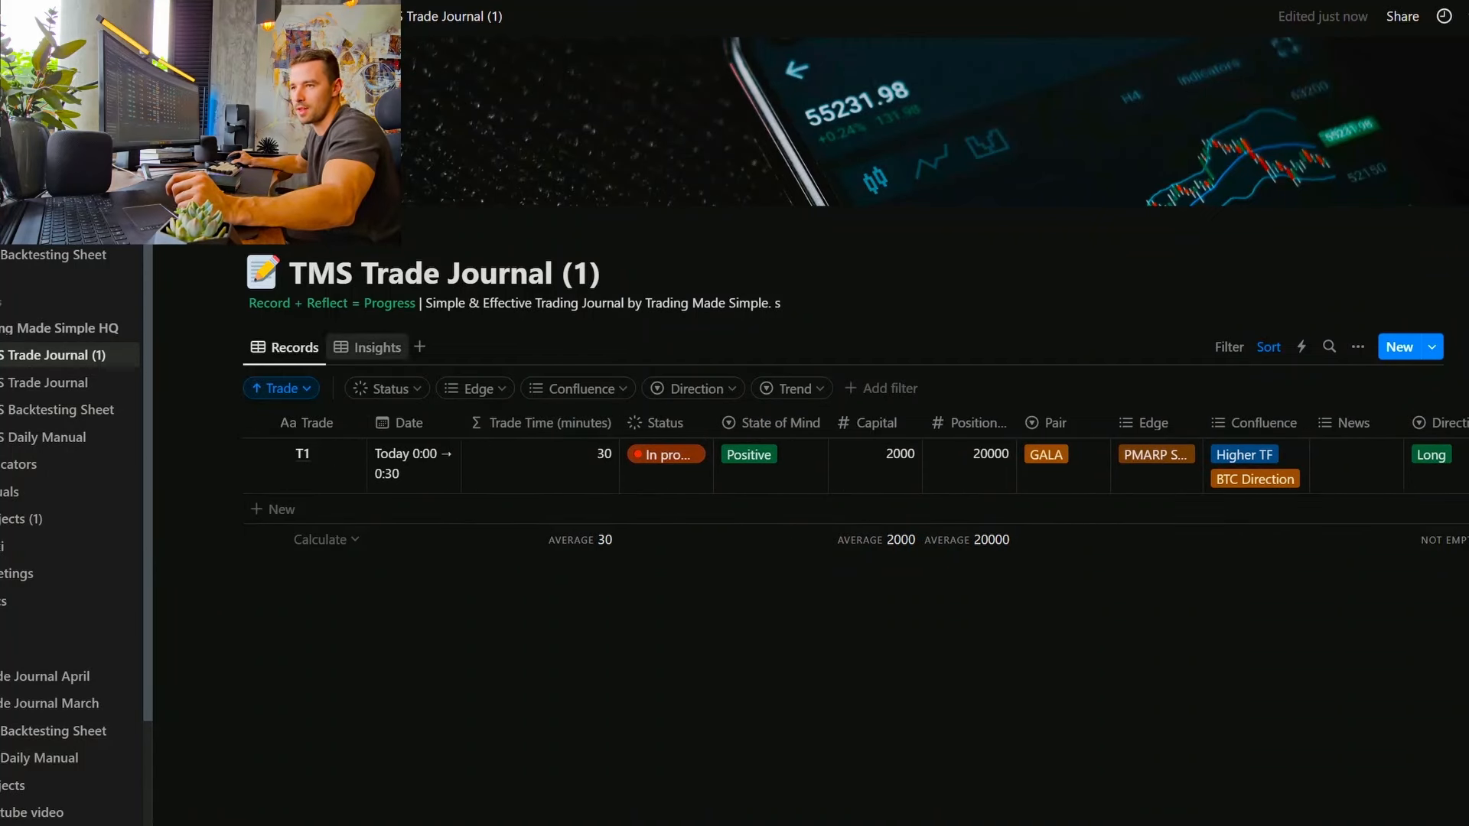
click(367, 347)
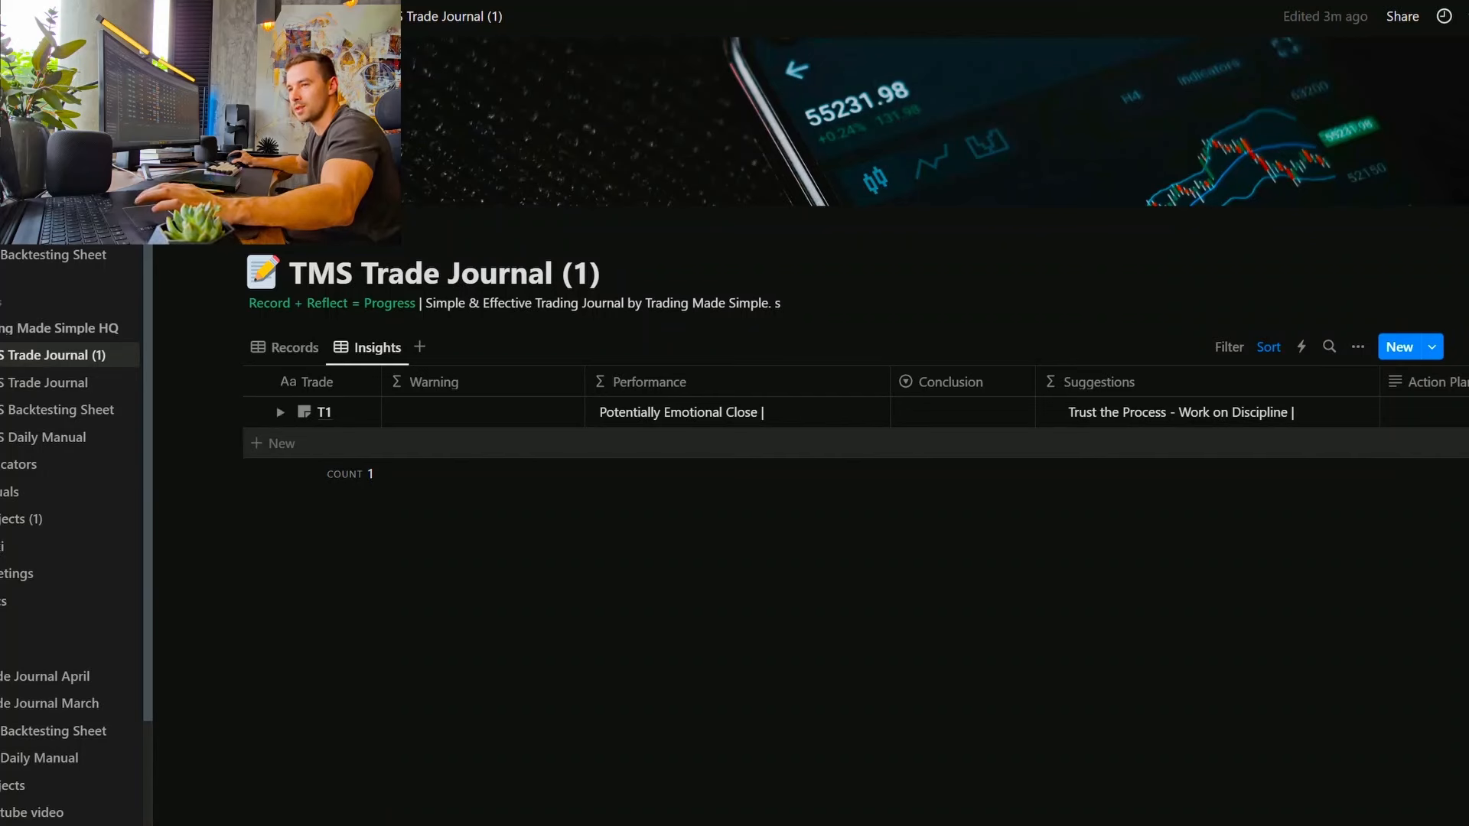
Step: Set trade T1's Trend to Against in the Records view and examine the resulting warning and suggestions in the Insights view
click(291, 347)
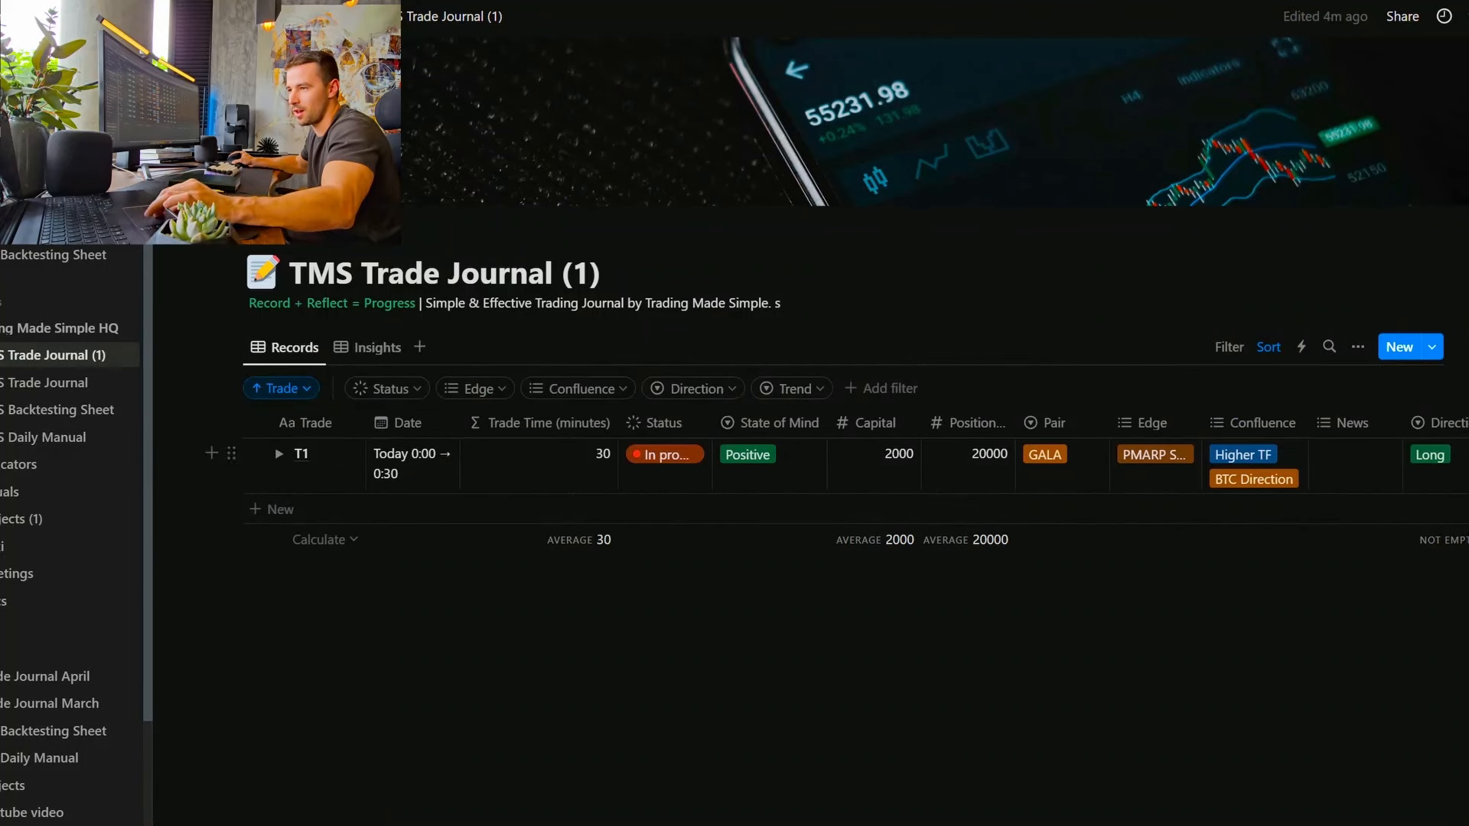
scroll(810, 467, right, 3)
click(1288, 465)
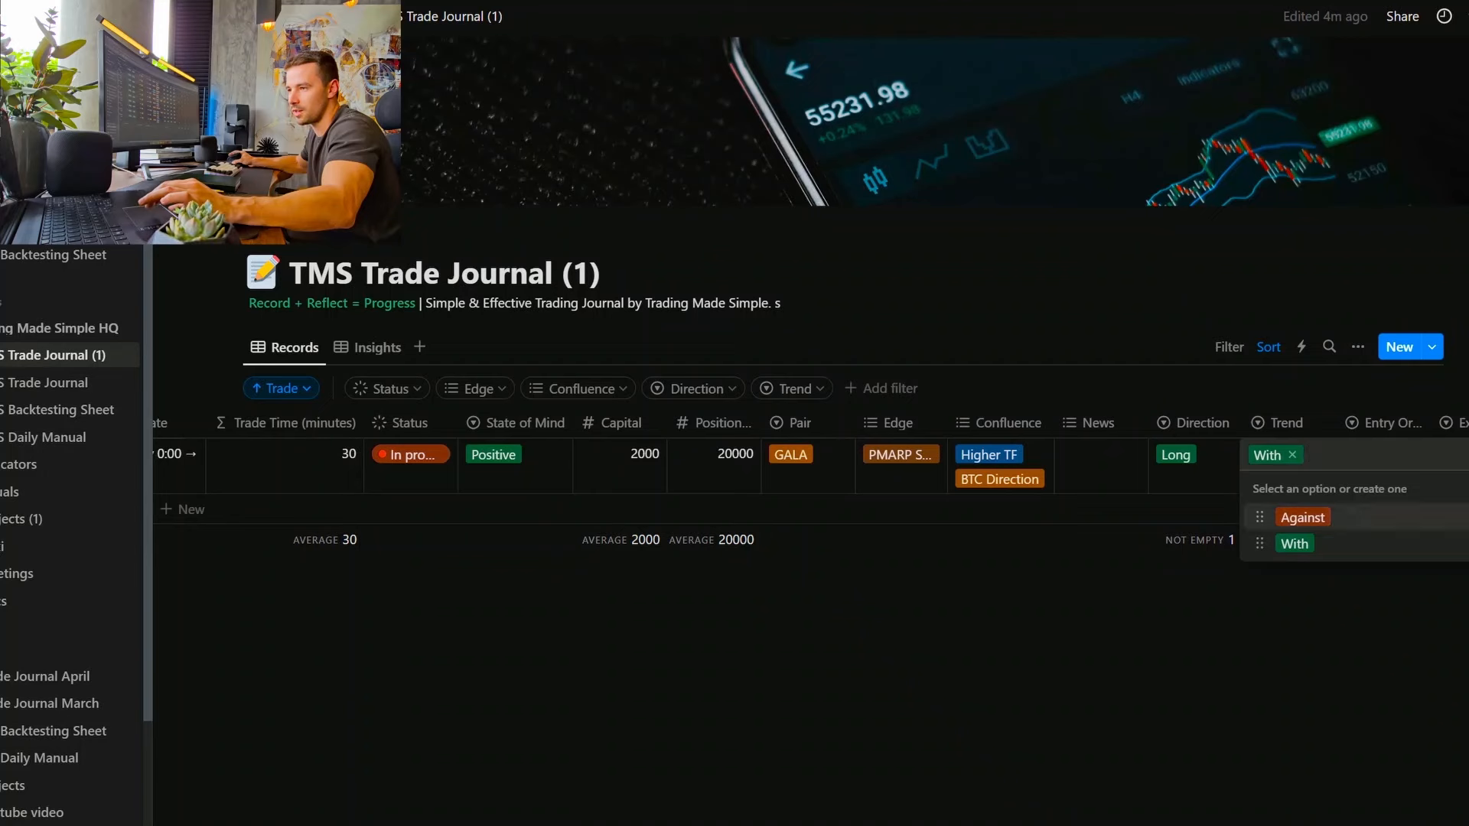
click(1302, 517)
click(367, 347)
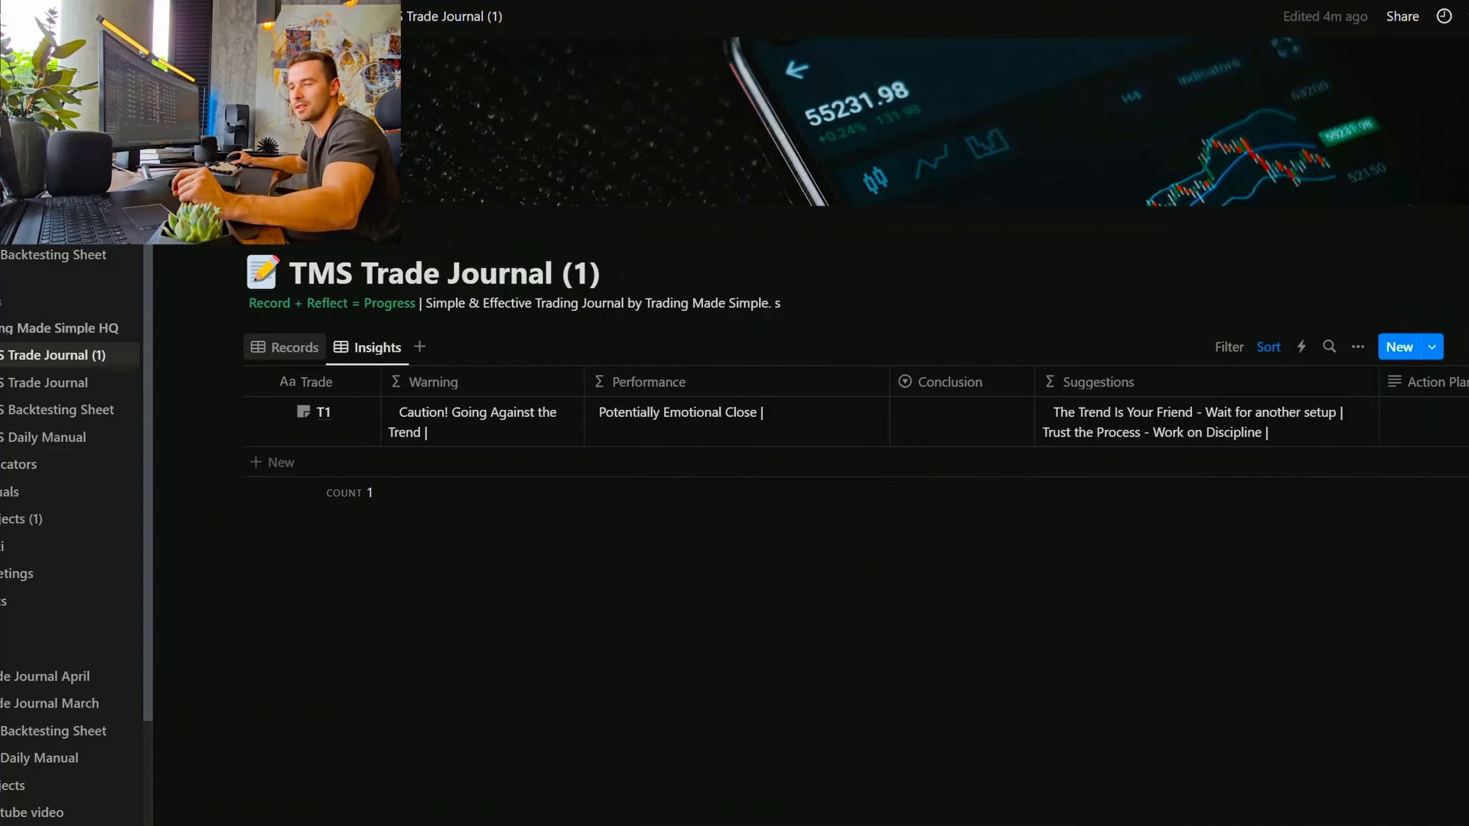
Step: Change trade T1's $ Win amount to 250 in the Records view
click(285, 348)
scroll(810, 475, right, 10)
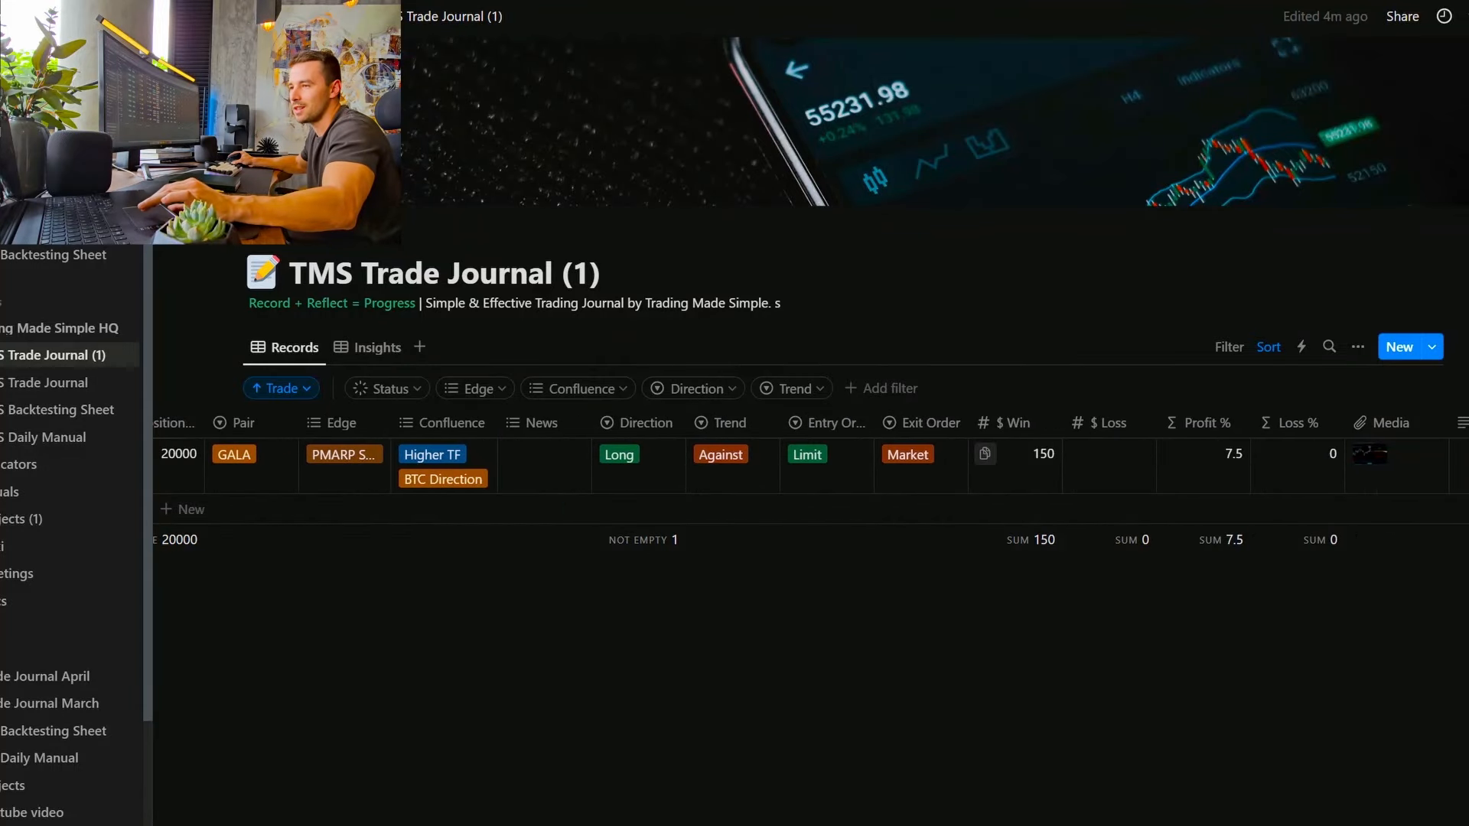
click(1020, 462)
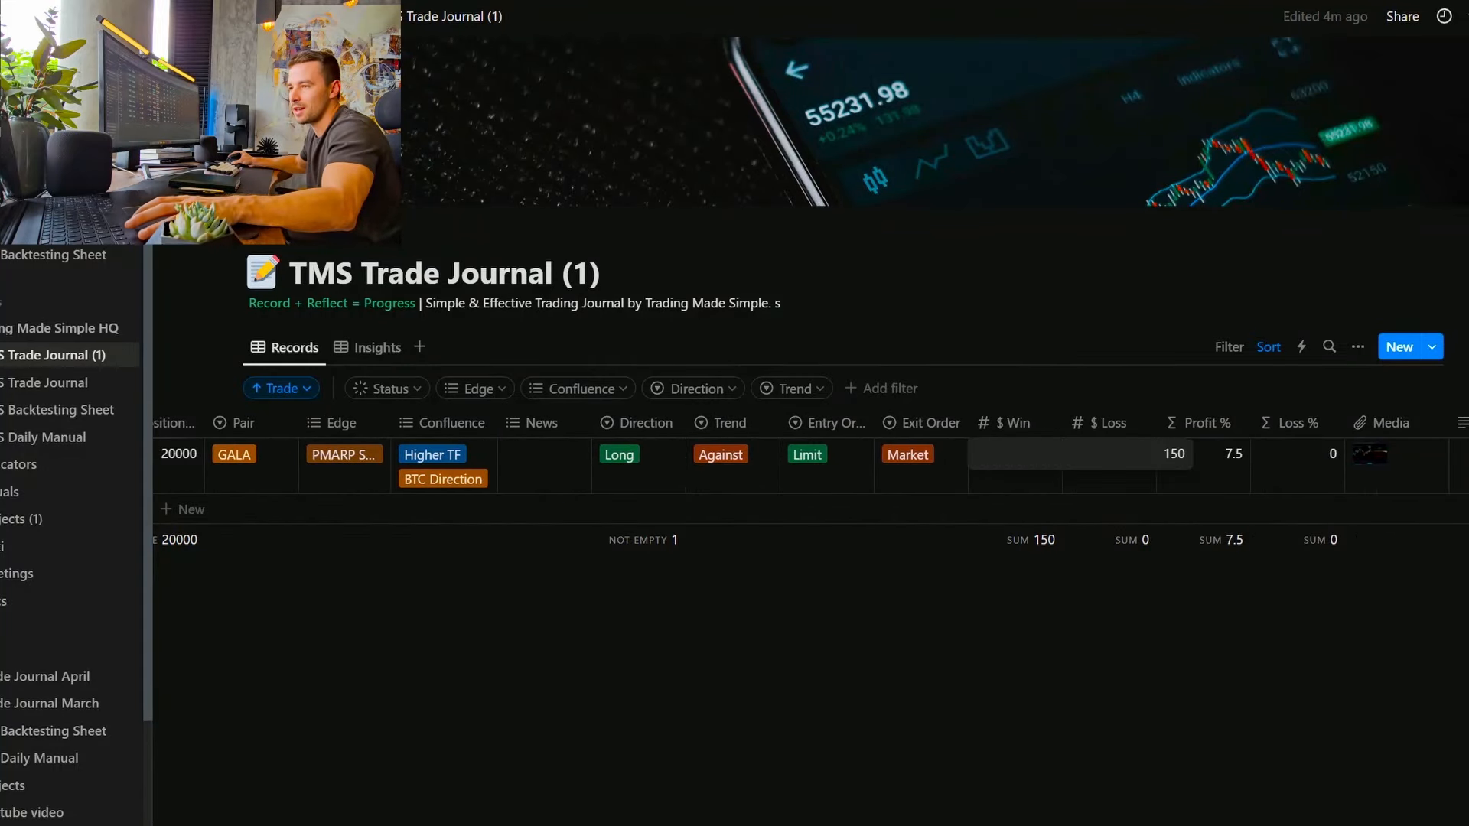
text(250)
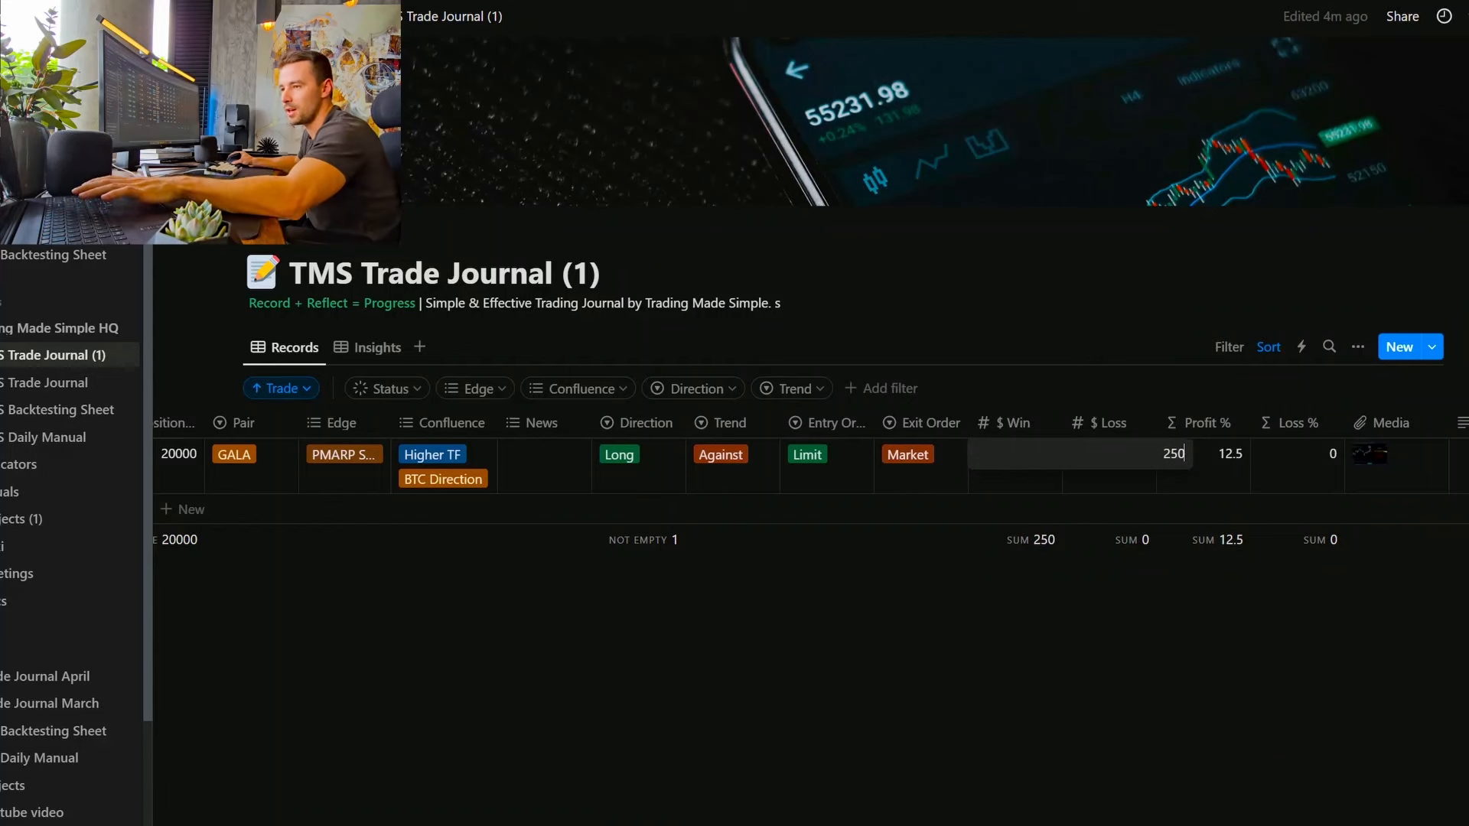
key(Return)
Step: Set trade T1's exit order to Limit
click(924, 465)
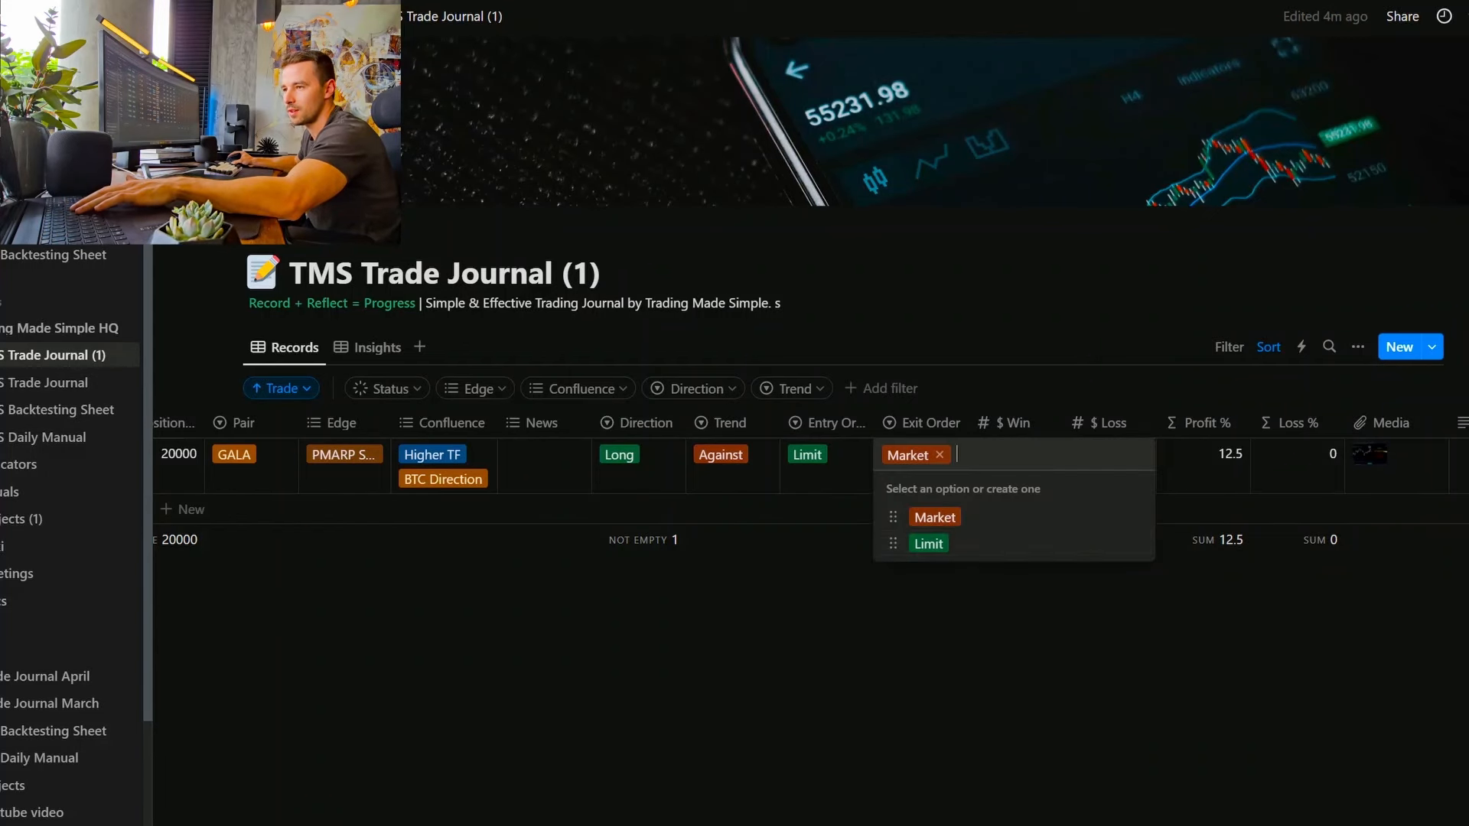
click(928, 544)
key(Escape)
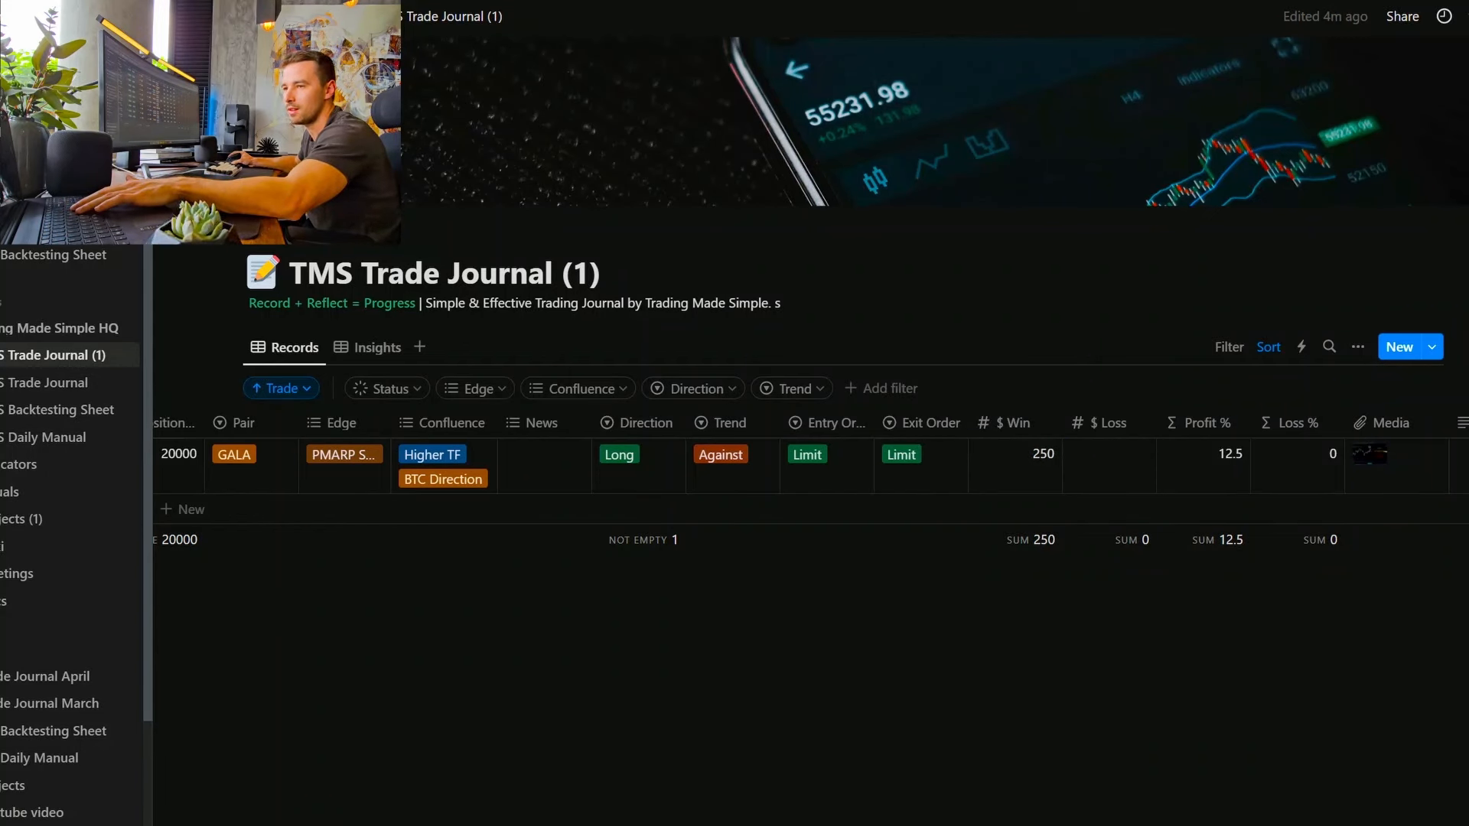
Step: Set trade T1's Trend to With and examine its updated performance and suggestions in the Insights view
click(733, 466)
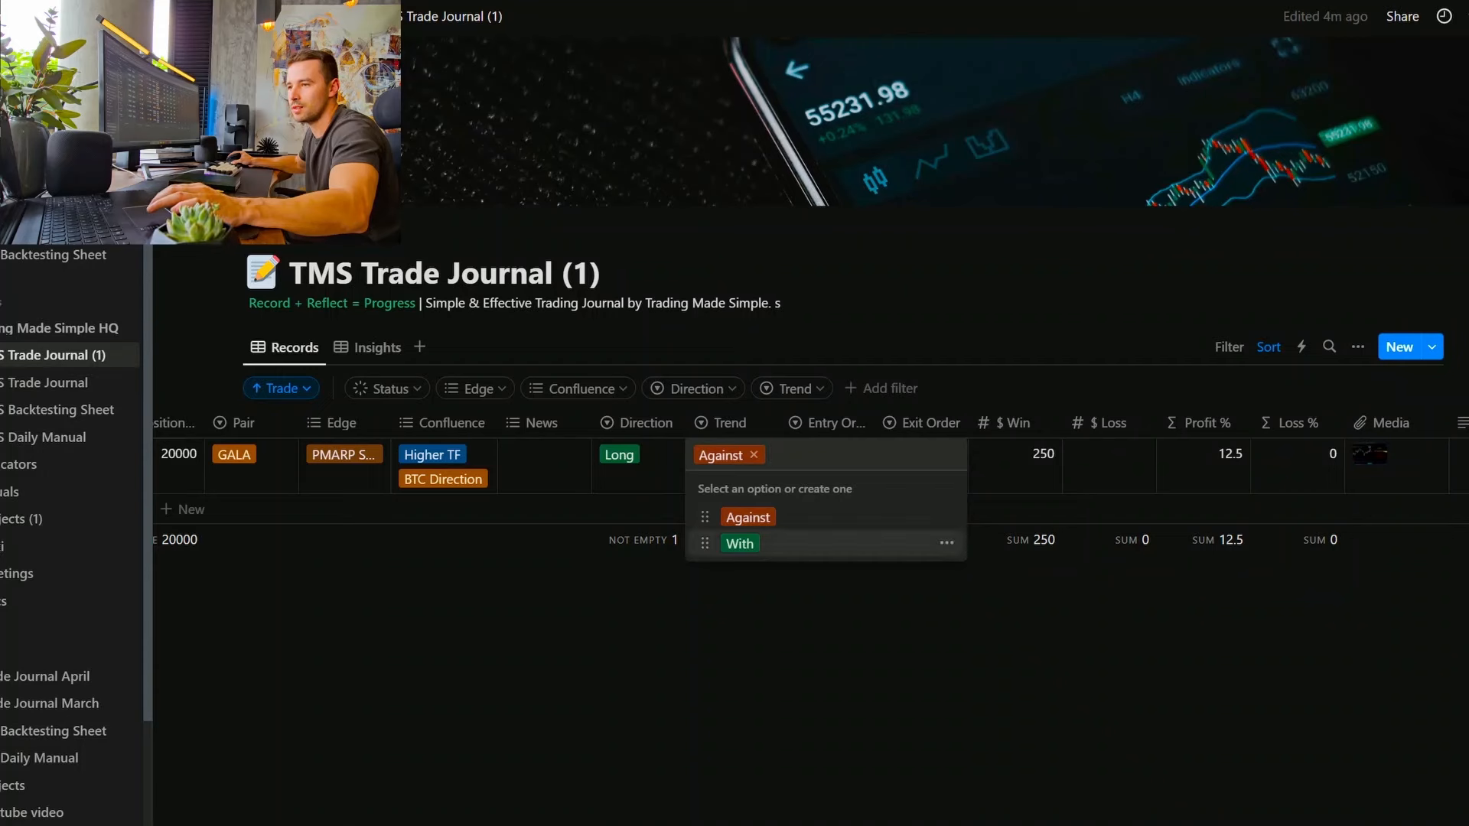
click(740, 544)
key(Escape)
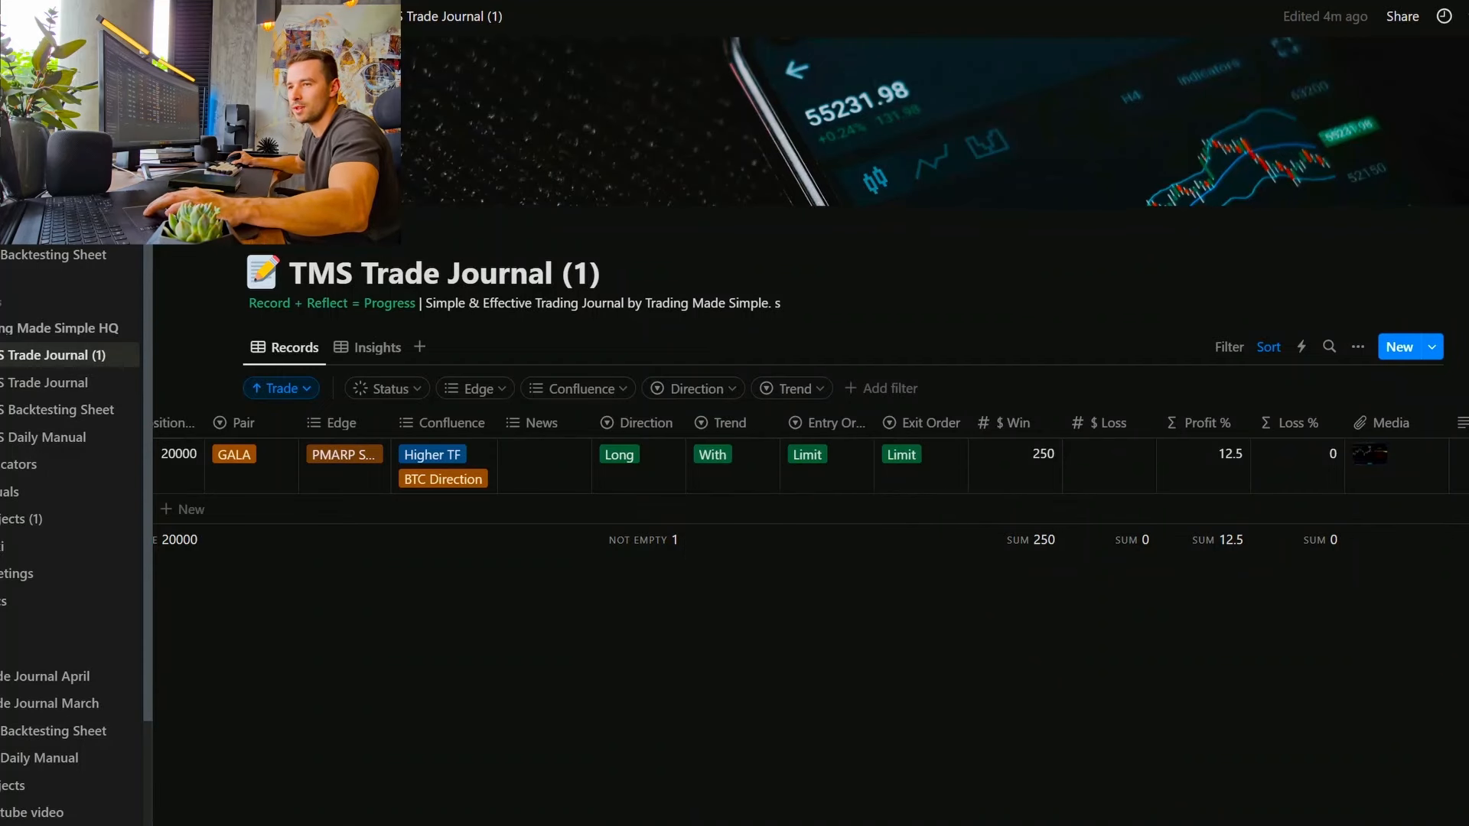
scroll(810, 466, left, 6)
scroll(810, 466, right, 5)
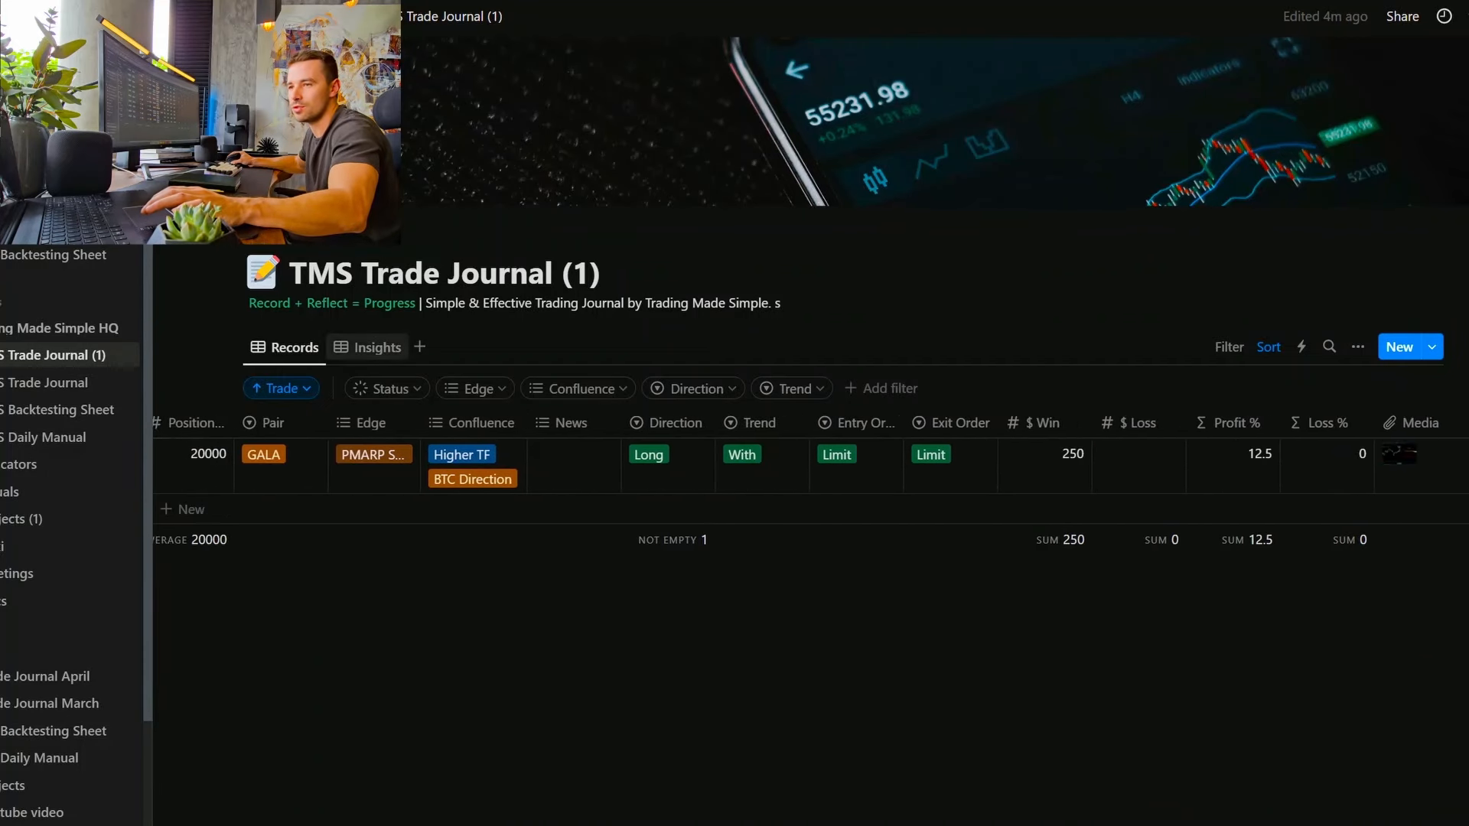
click(368, 347)
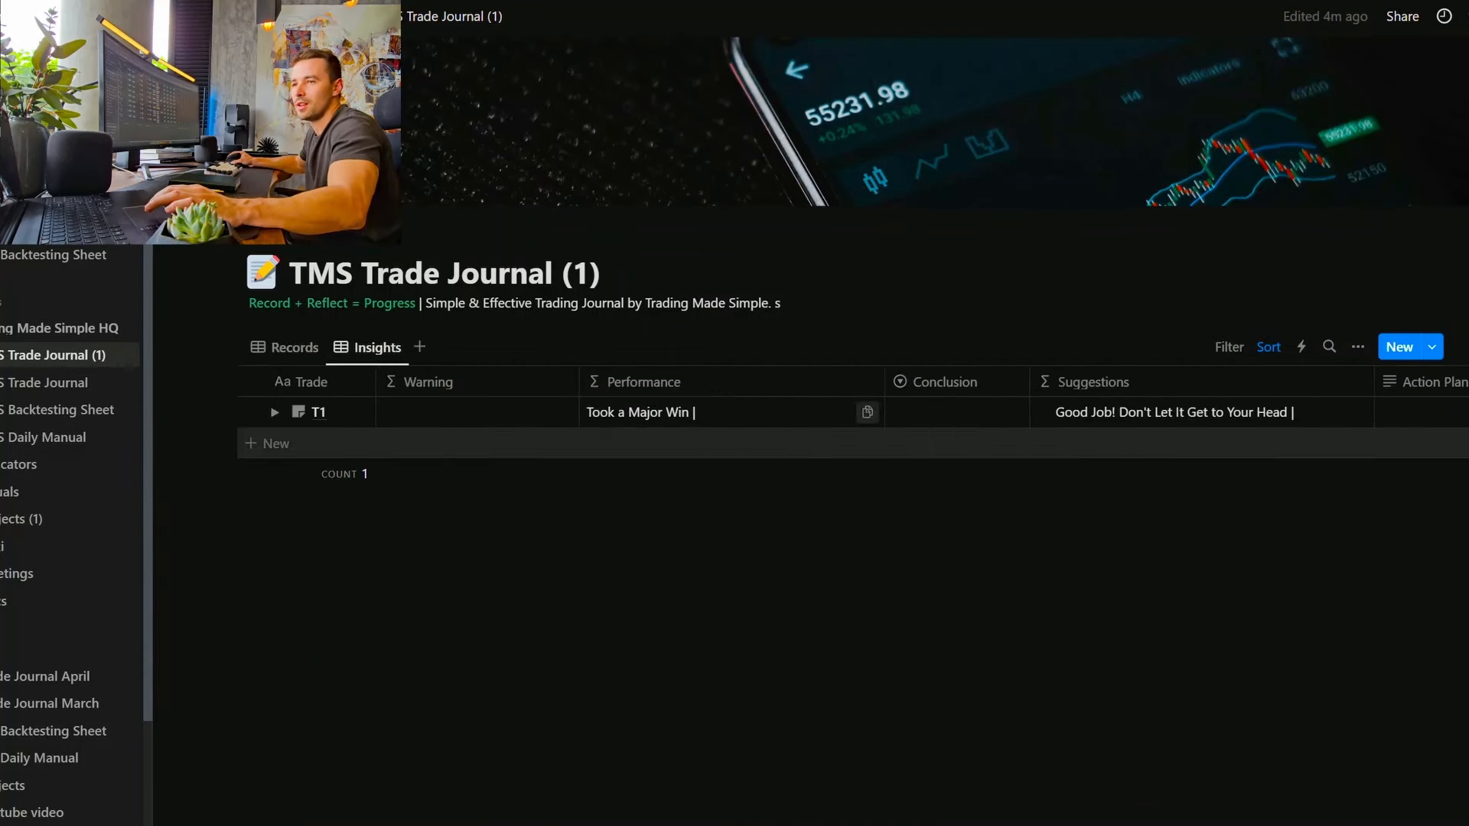